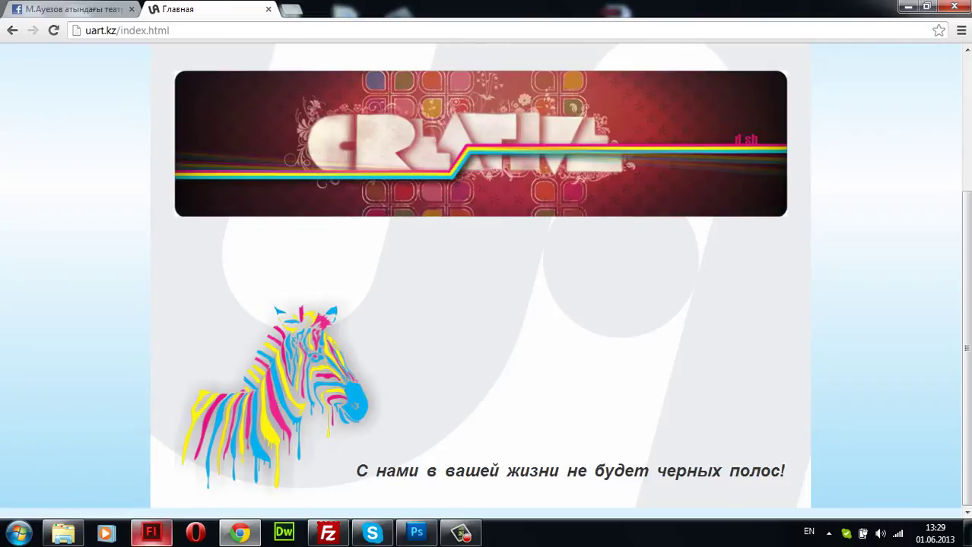
Step: Select images 1, 2 and 3 in the uart_kz img folder in File Explorer, and return to Flash
mouse_move(152, 533)
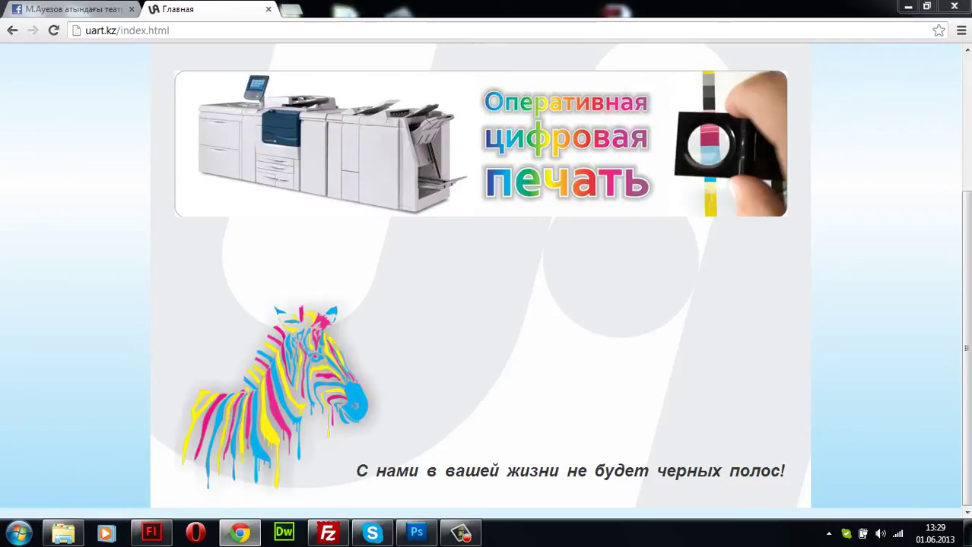
left_click(151, 533)
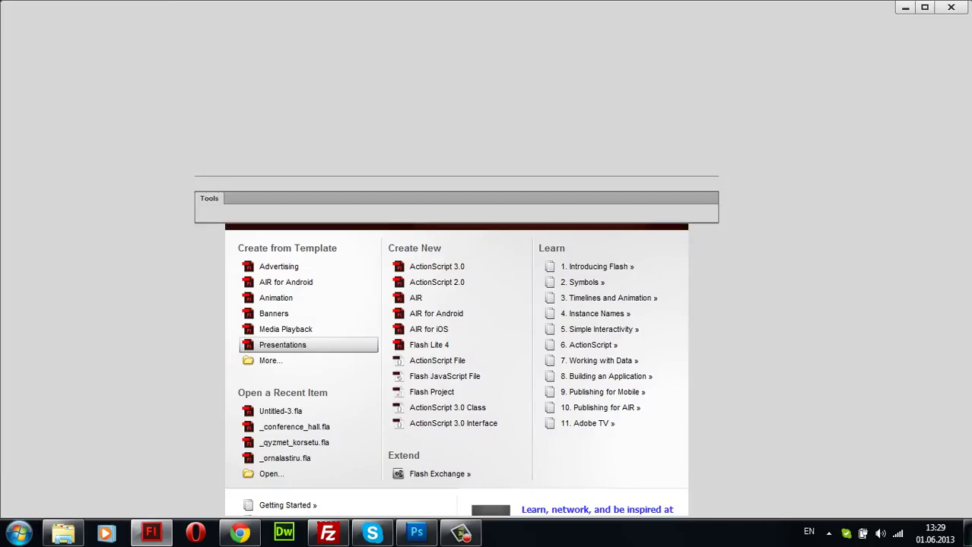
left_click(63, 533)
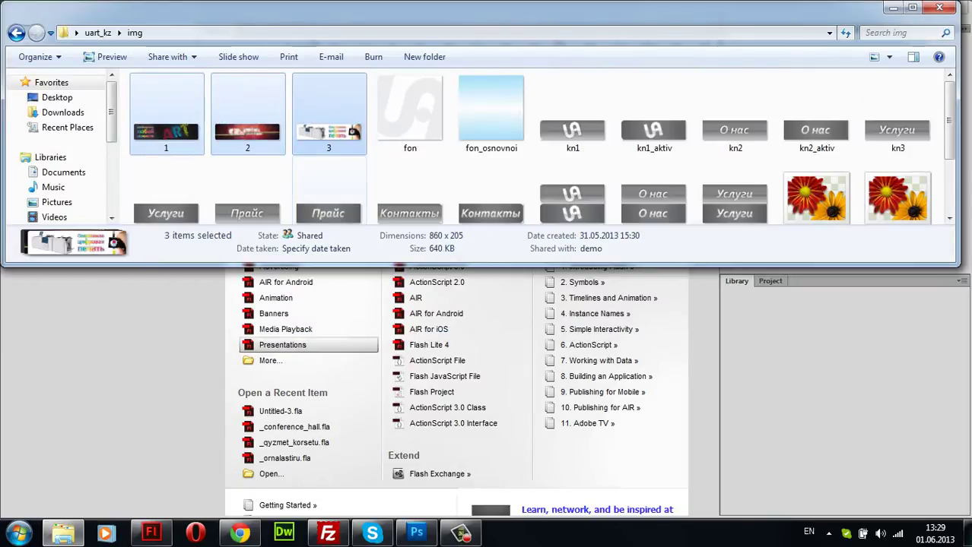
left_click(409, 114)
left_click(370, 121)
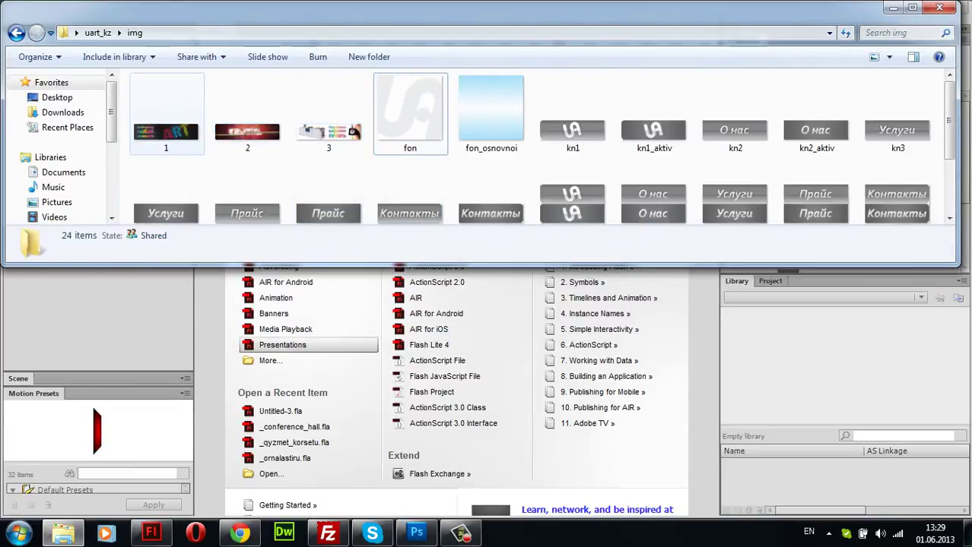
left_click(166, 130)
left_click(247, 131, "ctrl")
left_click(329, 131, "ctrl")
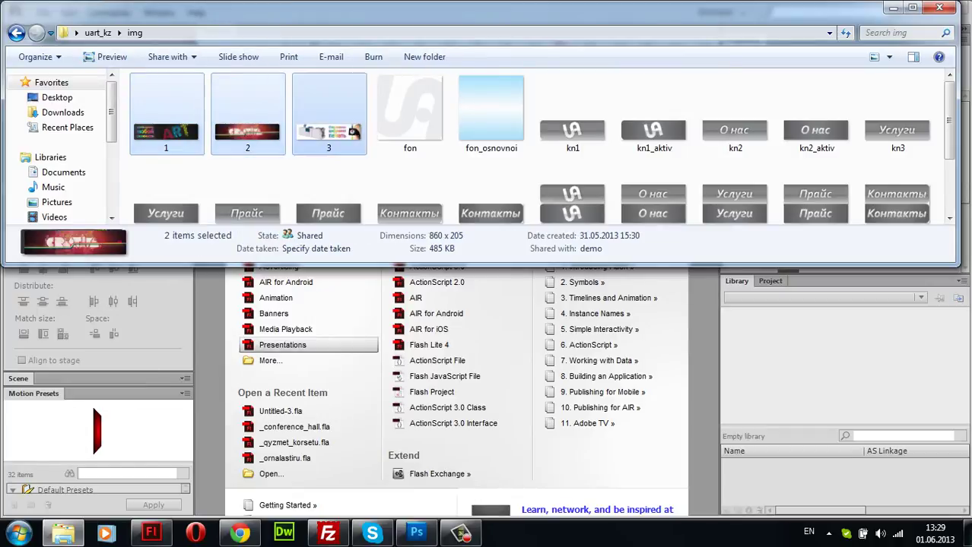
left_click(329, 114, "ctrl")
key("alt+Tab")
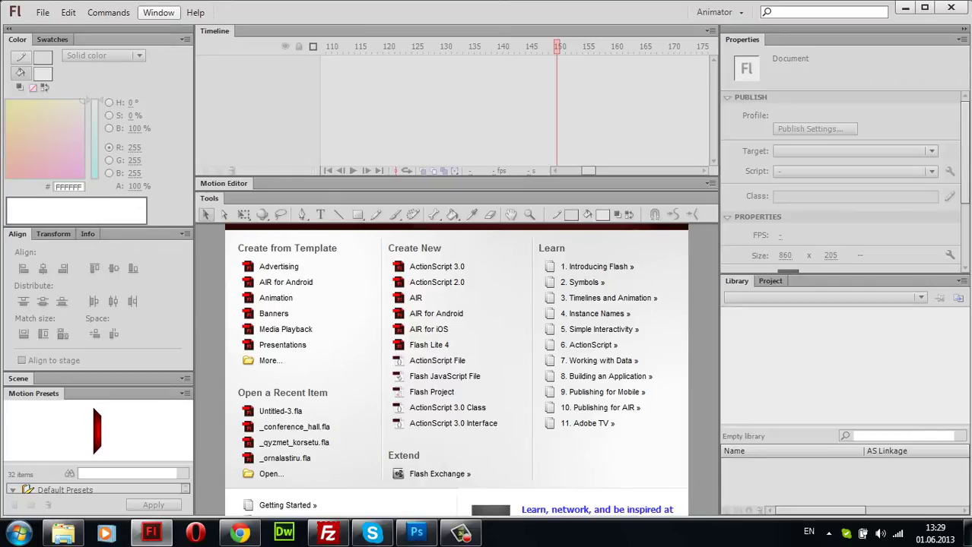
Step: Set the workspace to Animator and dismiss the Windows color scheme prompt
left_click(158, 13)
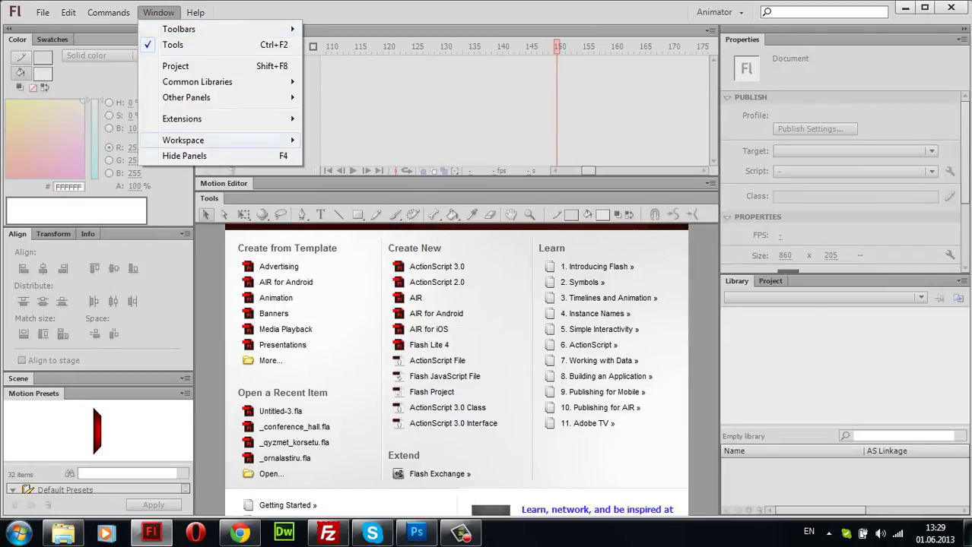
mouse_move(182, 140)
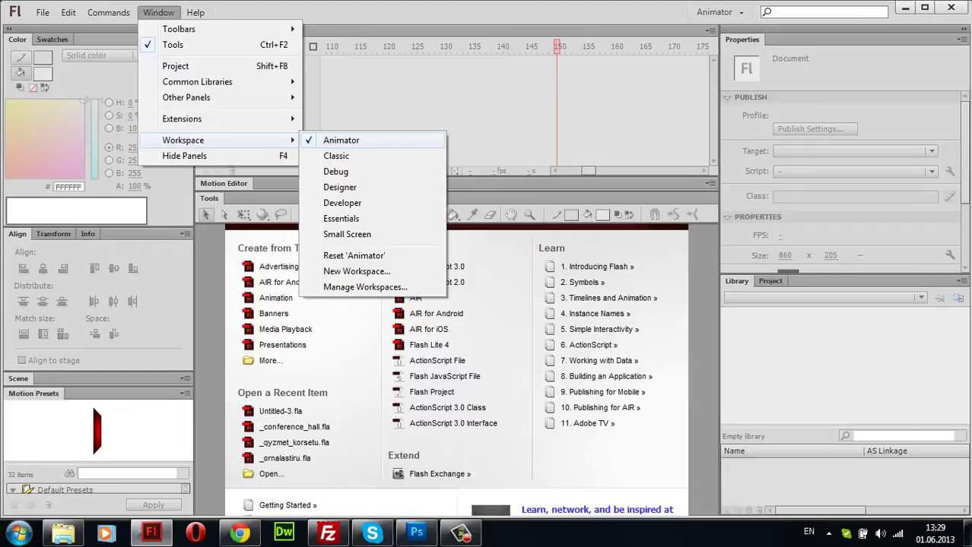
left_click(340, 140)
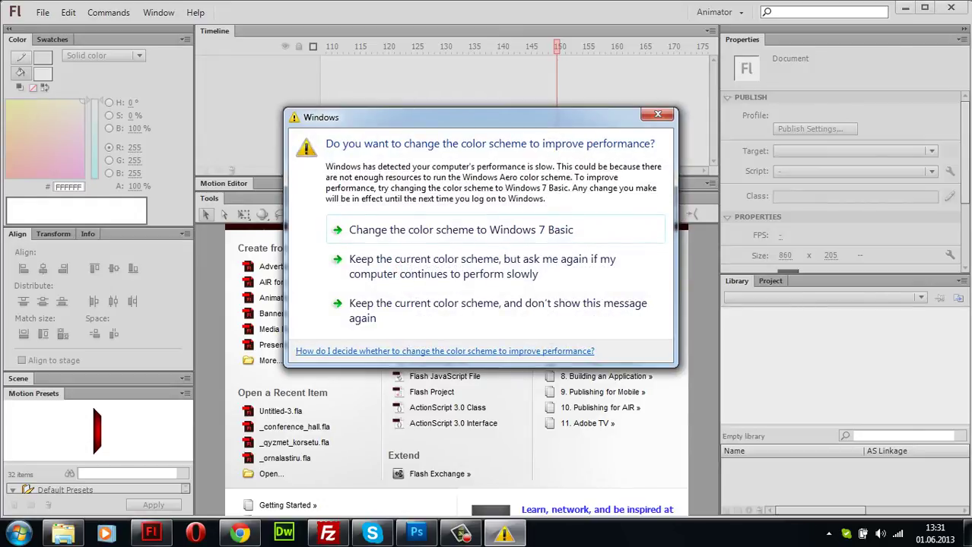
left_click(656, 114)
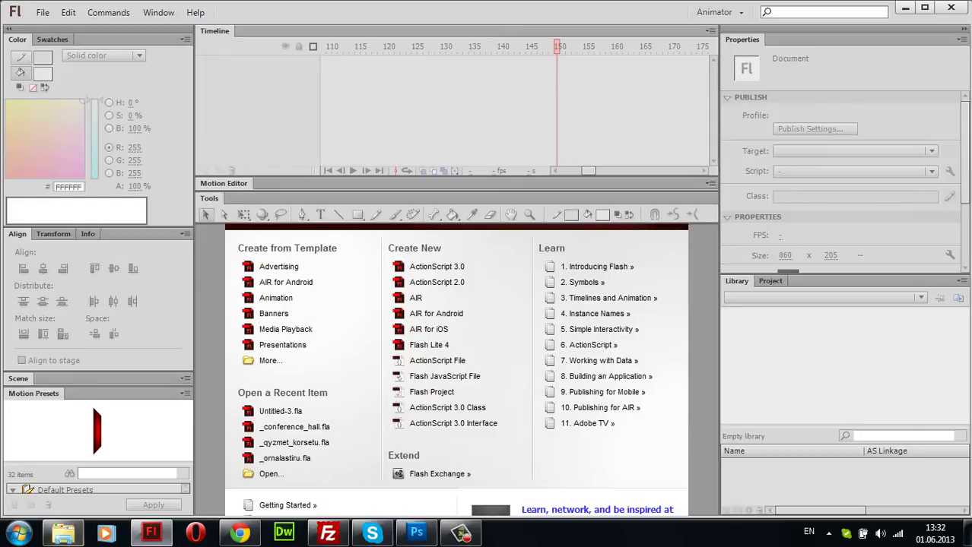
Step: Start a new document of type ActionScript 3.0 and open its width for editing
left_click(63, 534)
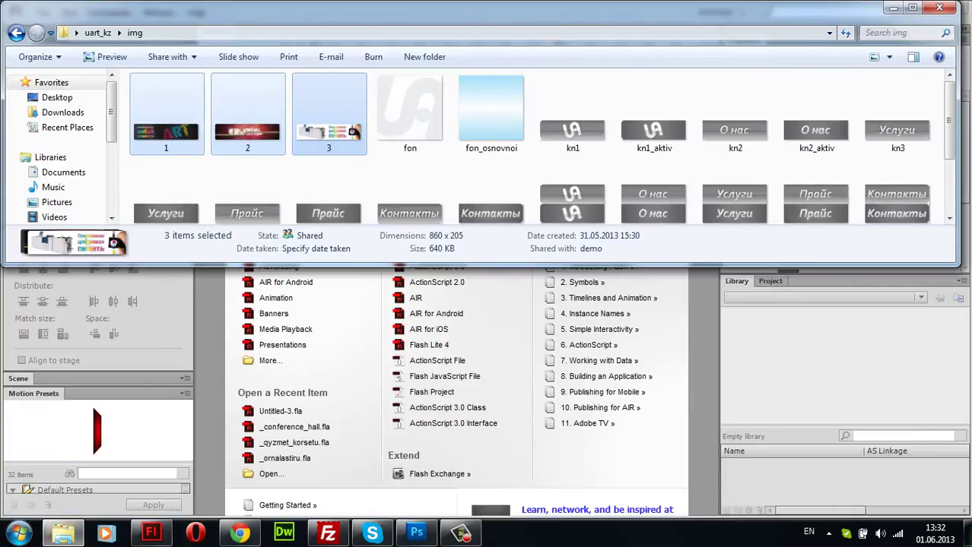
key("alt+Tab")
left_click(43, 12)
left_click(67, 29)
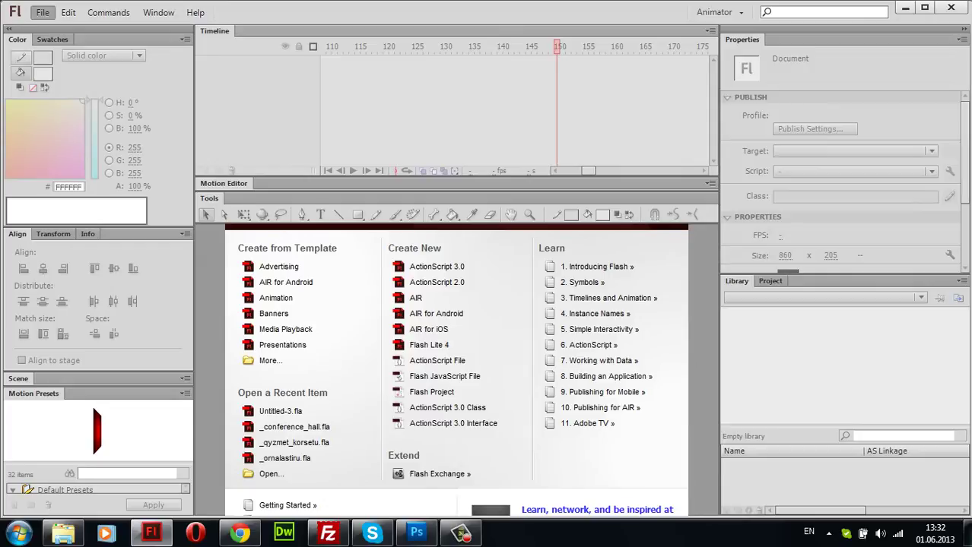
key("ctrl+n")
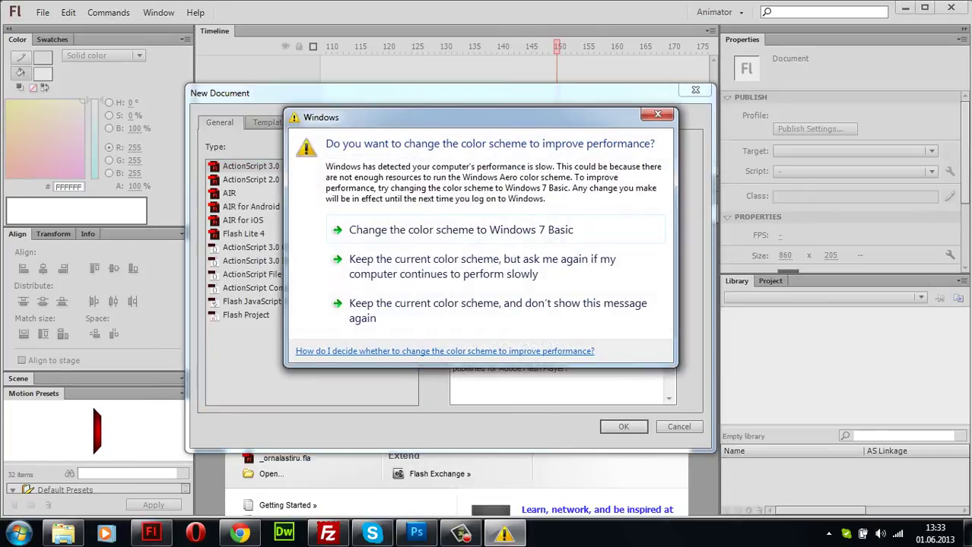
key("Escape")
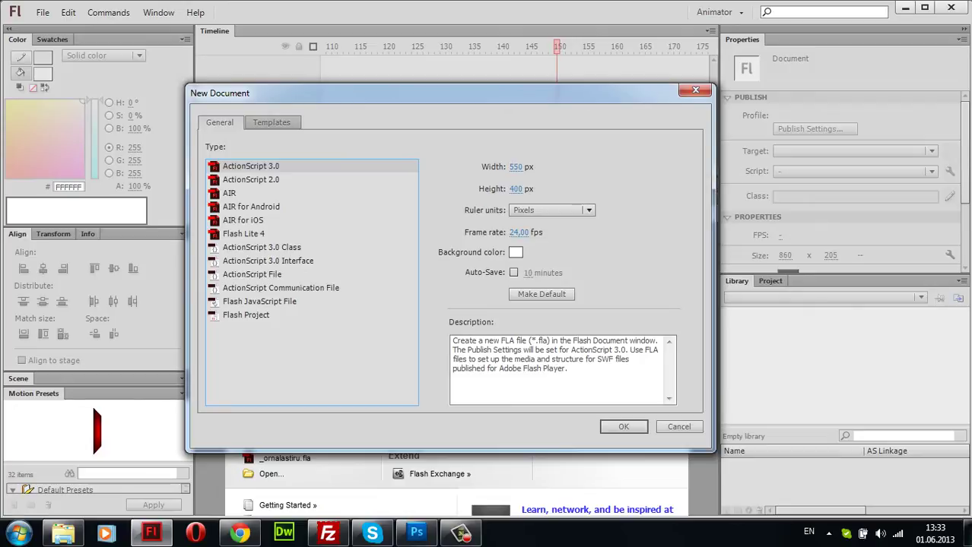
key("Down")
key("Up")
key("Tab")
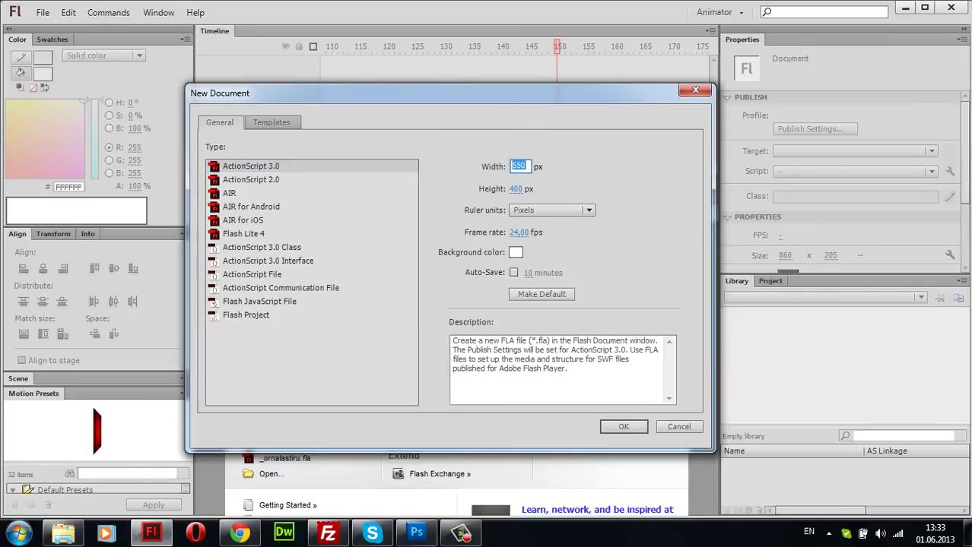
Step: Switch to Chrome and inspect the wrapper's contents on the uart.kz page for the banner object's dimensions
left_click(240, 534)
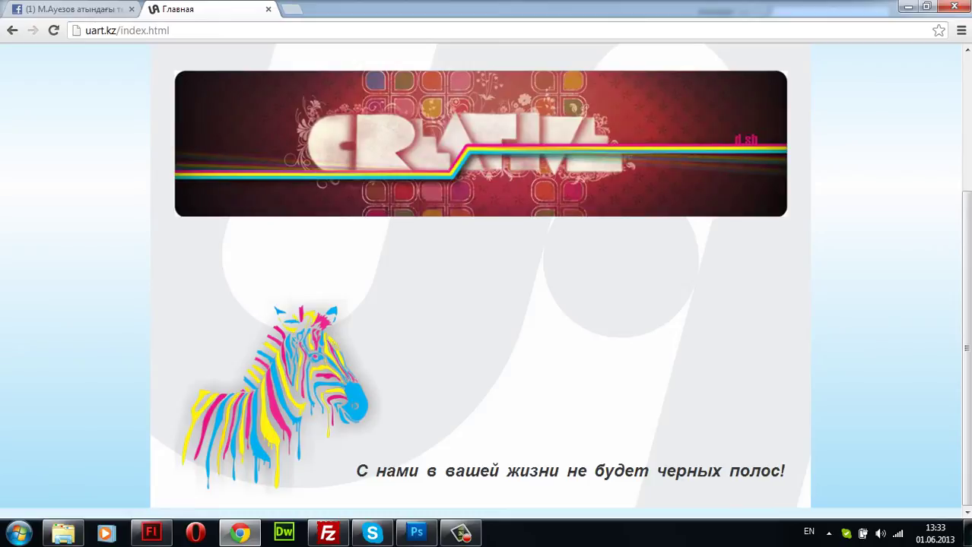
right_click(207, 253)
left_click(229, 454)
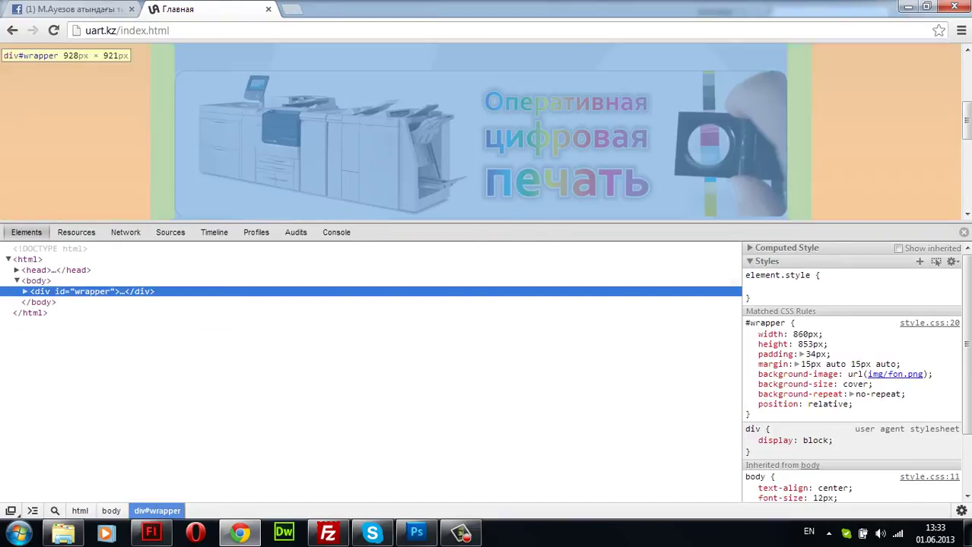
left_click(25, 291)
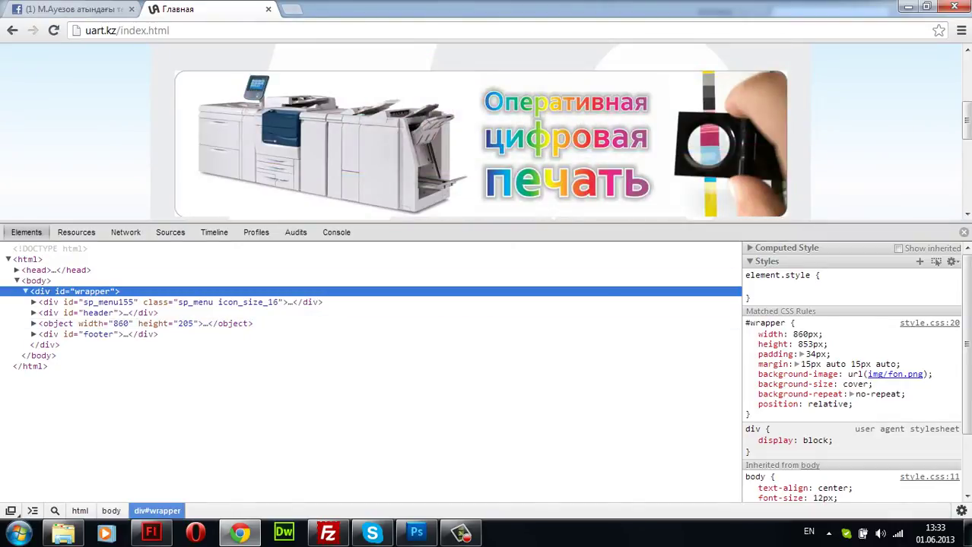
Step: Return to Flash and create the new document with a width of 860 px and a height of 205 px
left_click(151, 533)
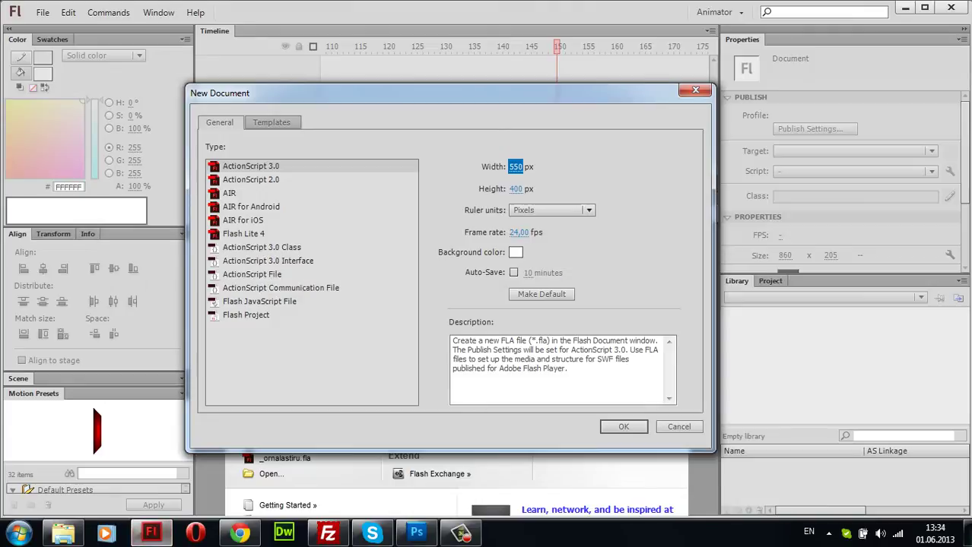
type("860")
key("Tab")
type("205")
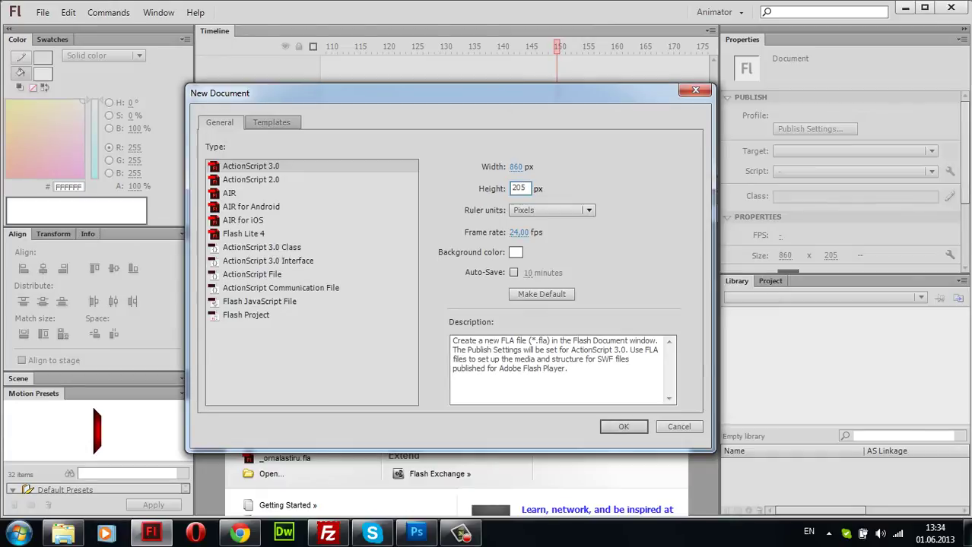
key("Return")
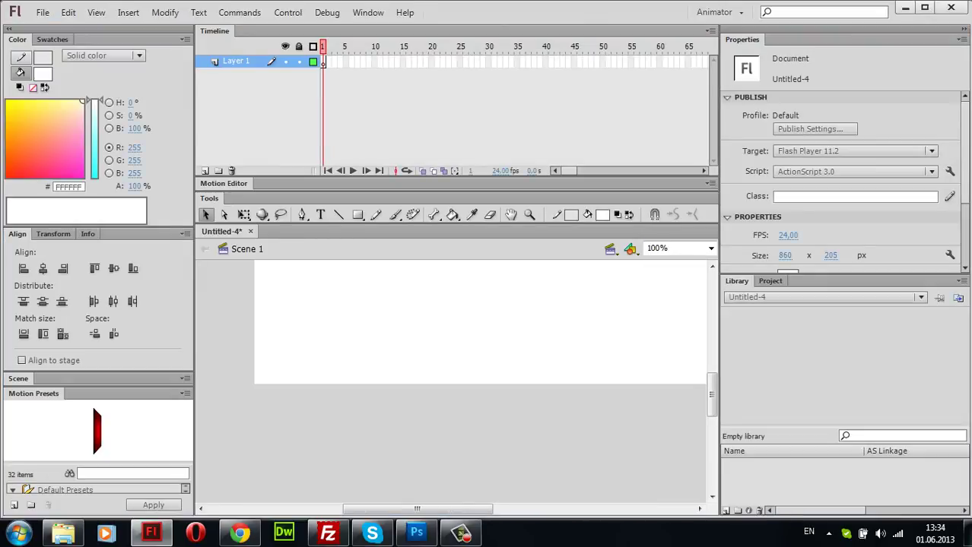
Step: Import images 1, 2 and 3 from the img folder in File Explorer into the document's library
left_click_drag(711, 395, 710, 378)
mouse_move(417, 509)
left_mouse_down()
mouse_move(484, 508)
mouse_move(422, 508)
left_mouse_up()
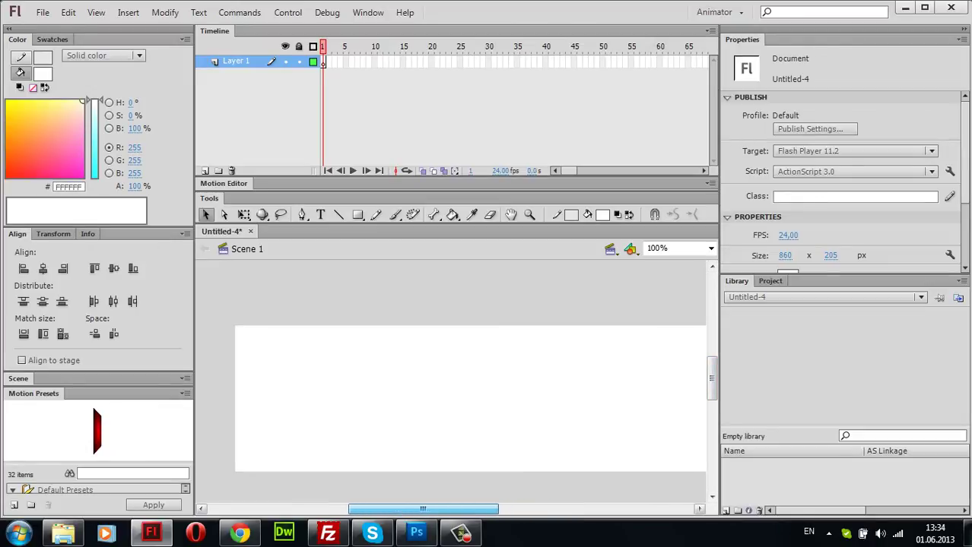
left_click(63, 534)
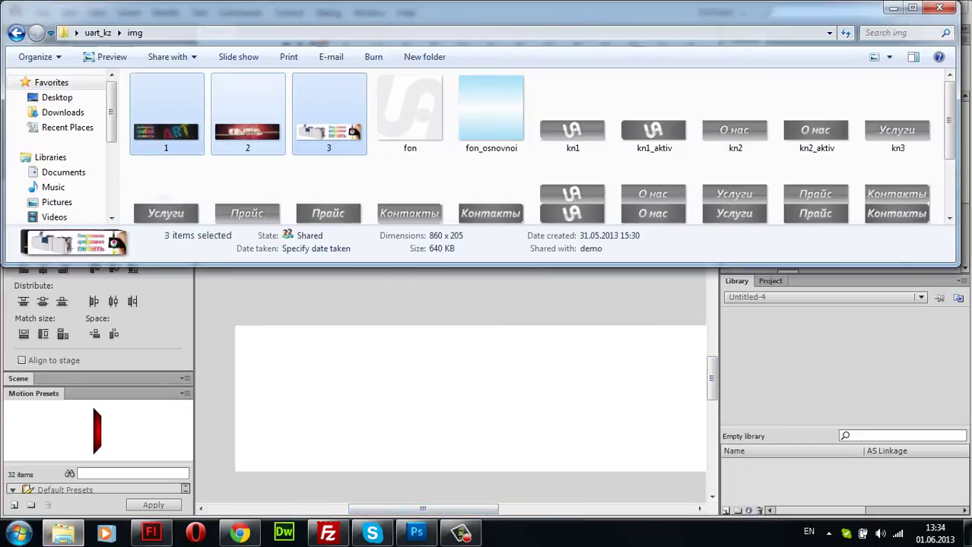
left_click_drag(186, 130, 790, 358)
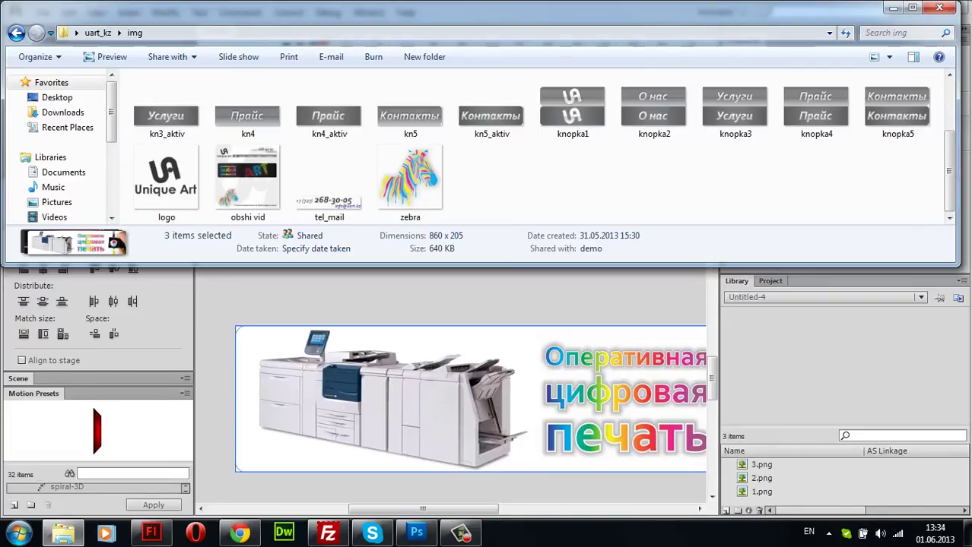
left_click(892, 7)
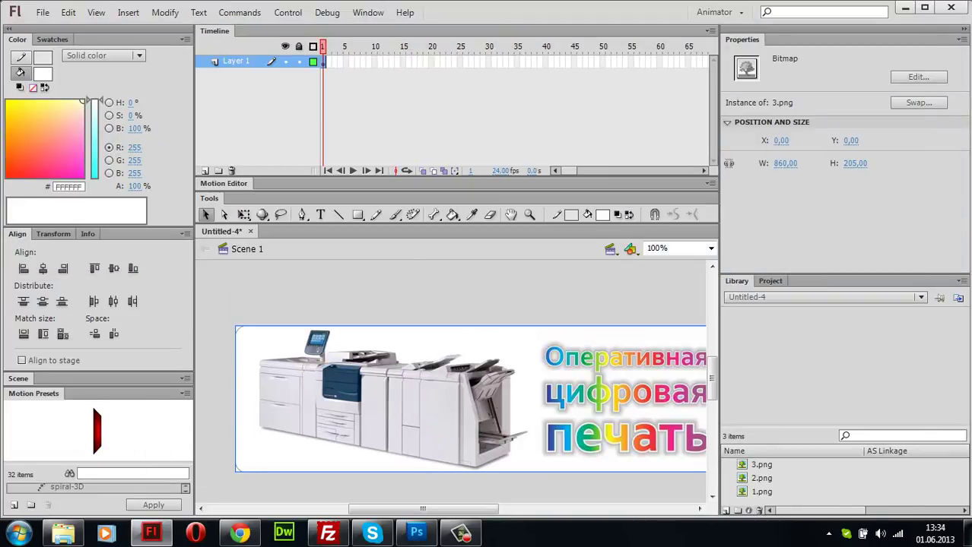
Step: Delete the three imported image instances from the stage, keeping the bitmaps in the library
key("ctrl+shift+a")
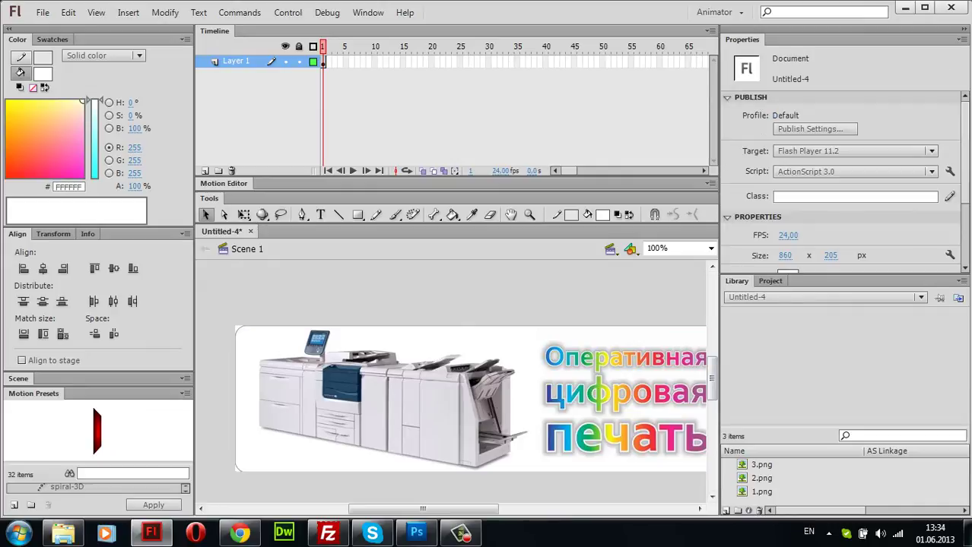
key("ctrl+a")
key("Delete")
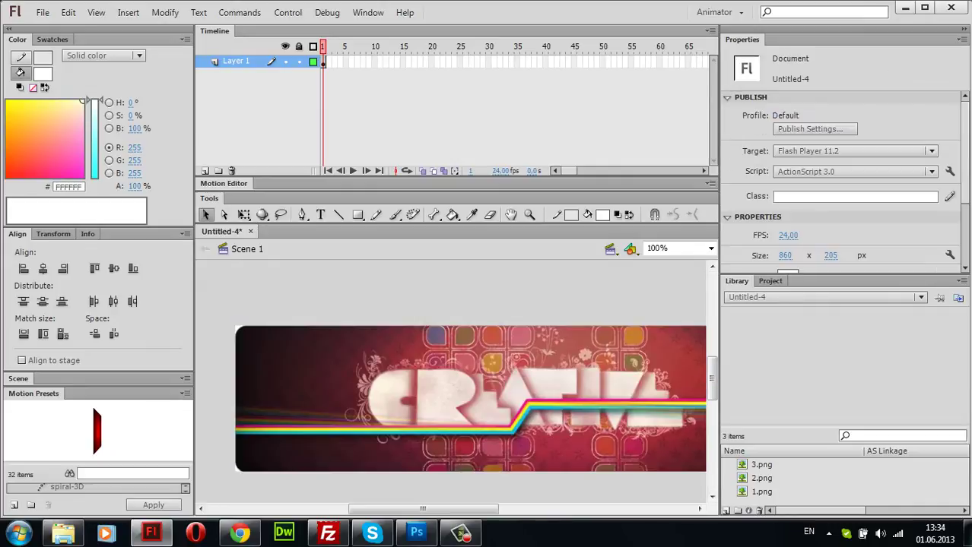
key("ctrl+a")
key("Delete")
key("ctrl+a")
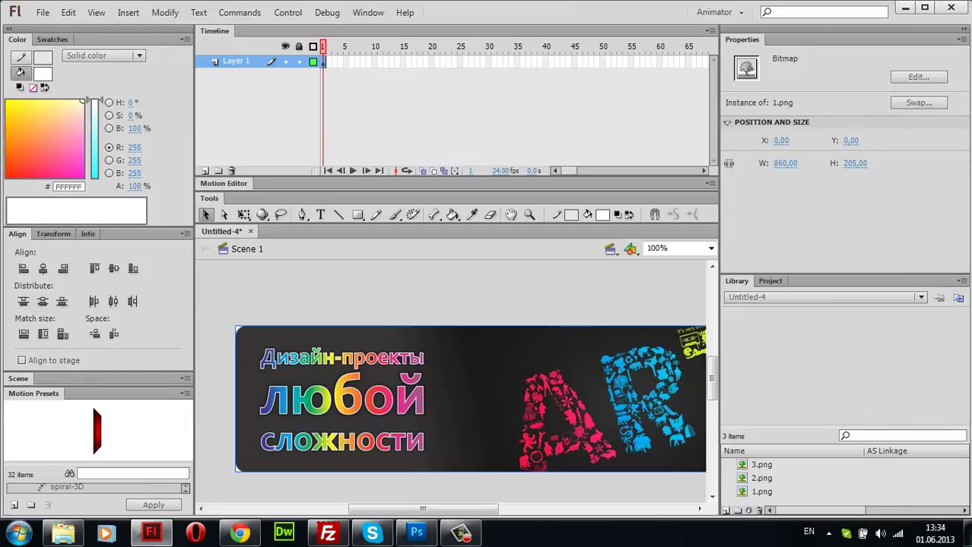
key("Delete")
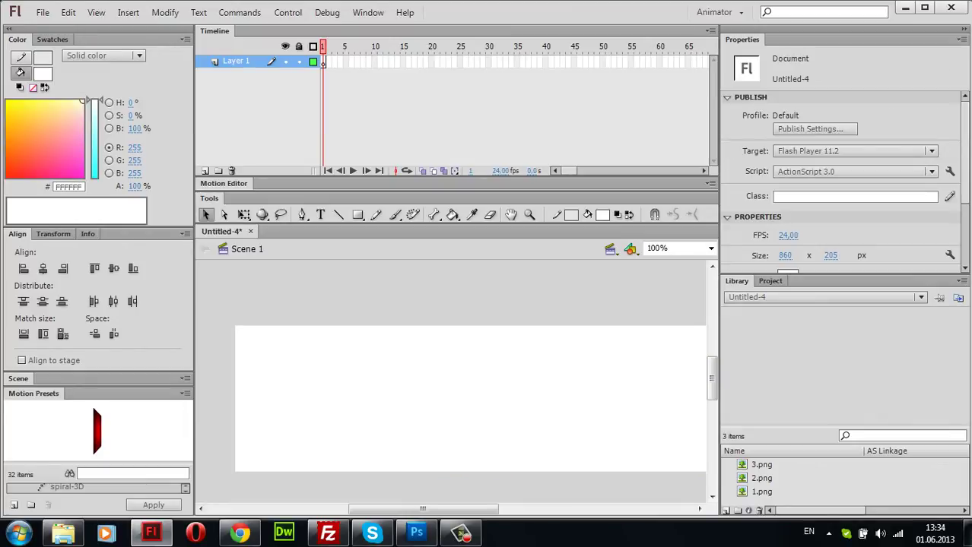
Step: Add two new layers and reorder the stack to Layer 1, Layer 2, Layer 3 from top to bottom
left_click(323, 62)
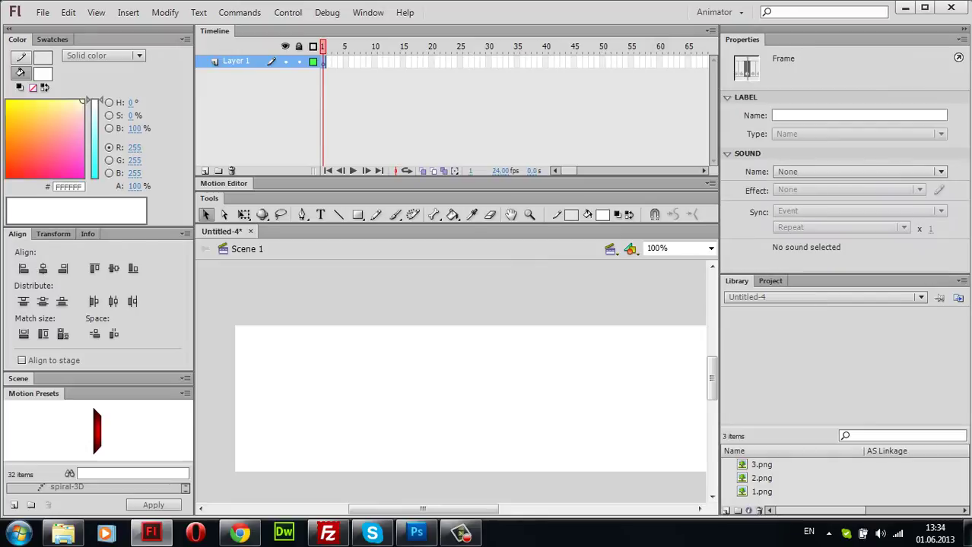
left_click(204, 170)
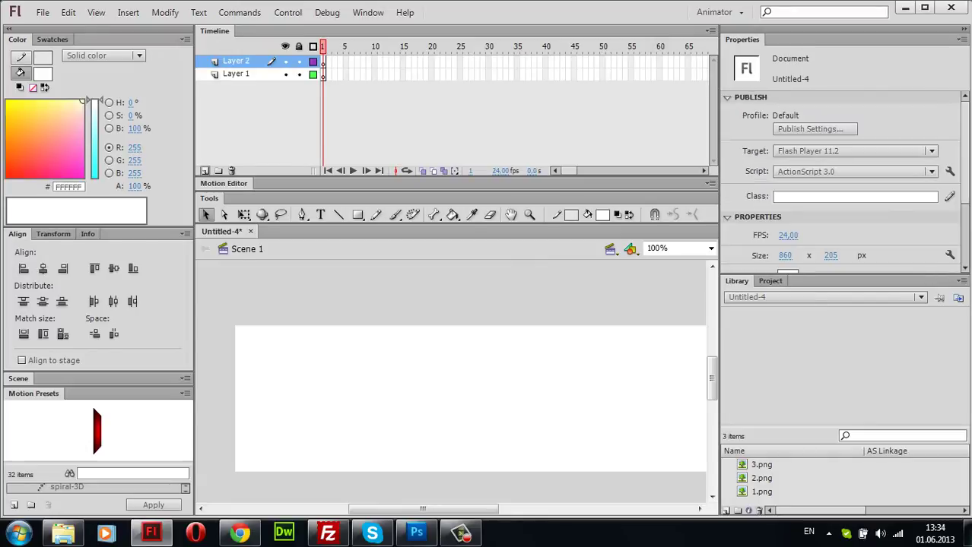
left_click(205, 171)
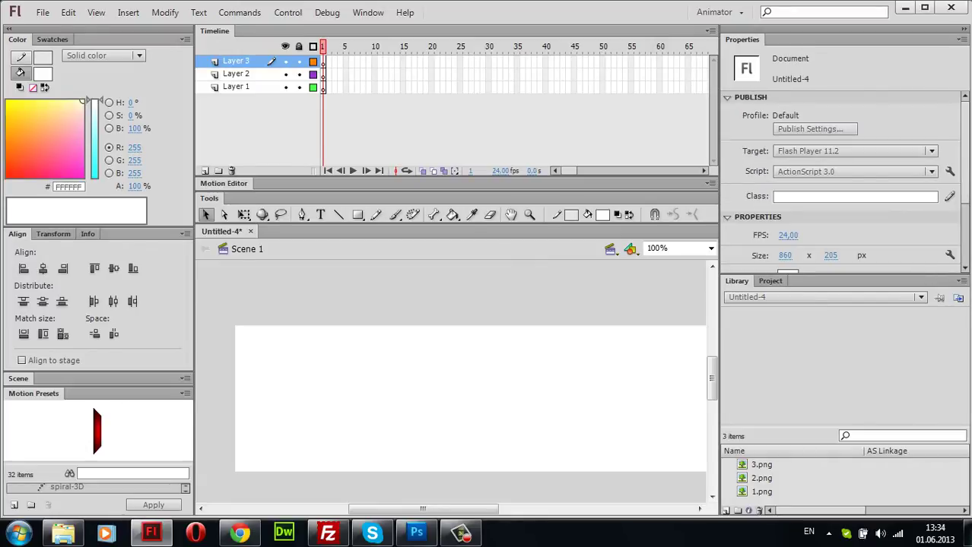
left_click(761, 492)
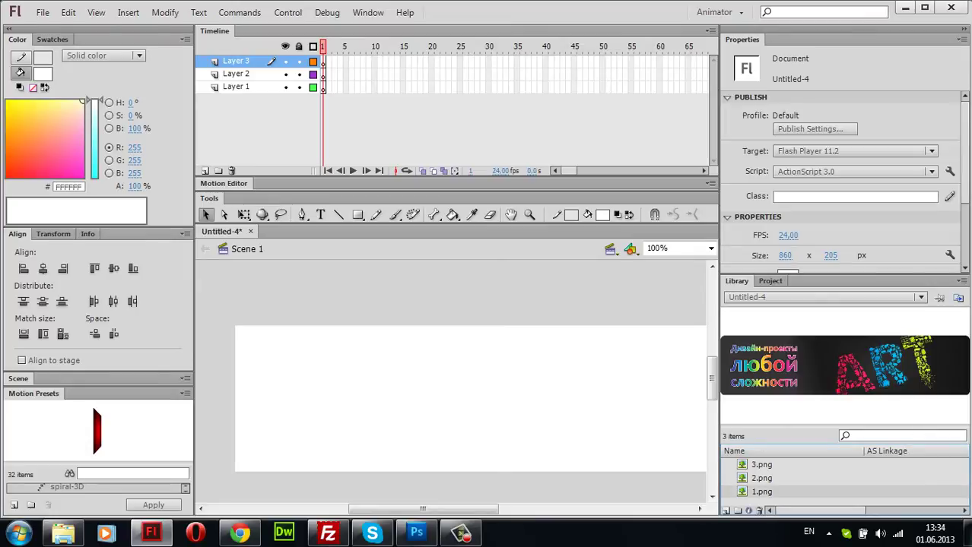
mouse_move(236, 86)
left_mouse_down()
mouse_move(236, 58)
mouse_move(235, 85)
mouse_move(236, 73)
left_mouse_up()
Step: Place 1.png from the library on Layer 1 and set its position to X 0, Y 0
left_click(236, 61)
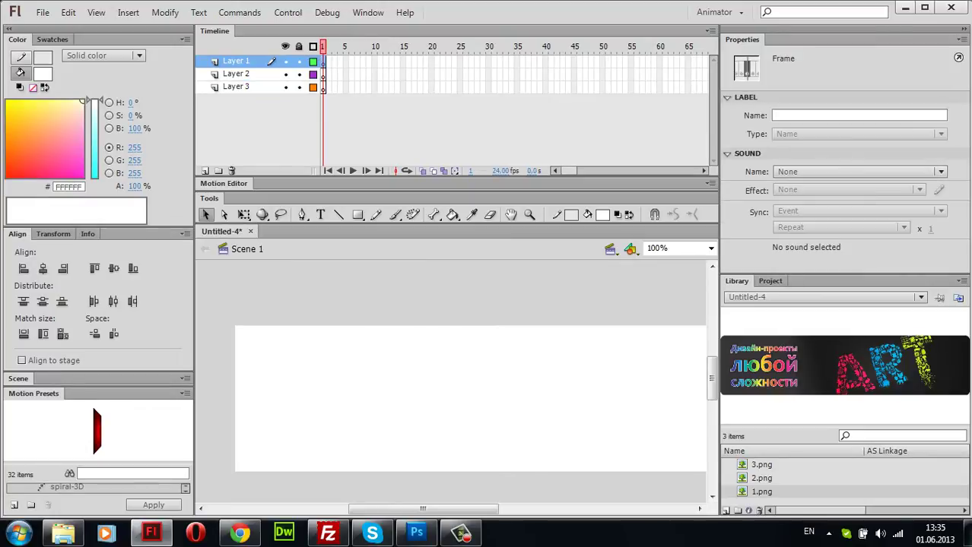
left_click_drag(760, 491, 541, 432)
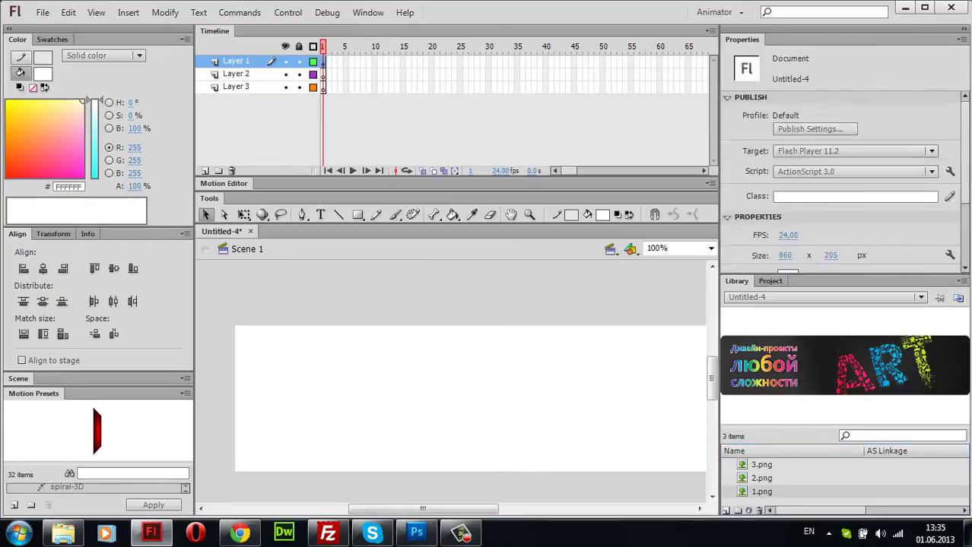
left_click(784, 140)
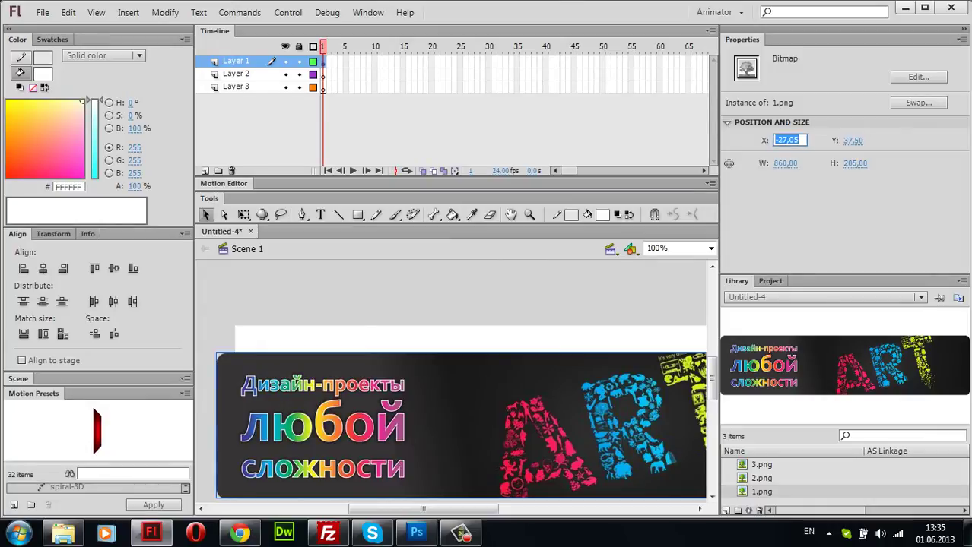
type("0")
key("Return")
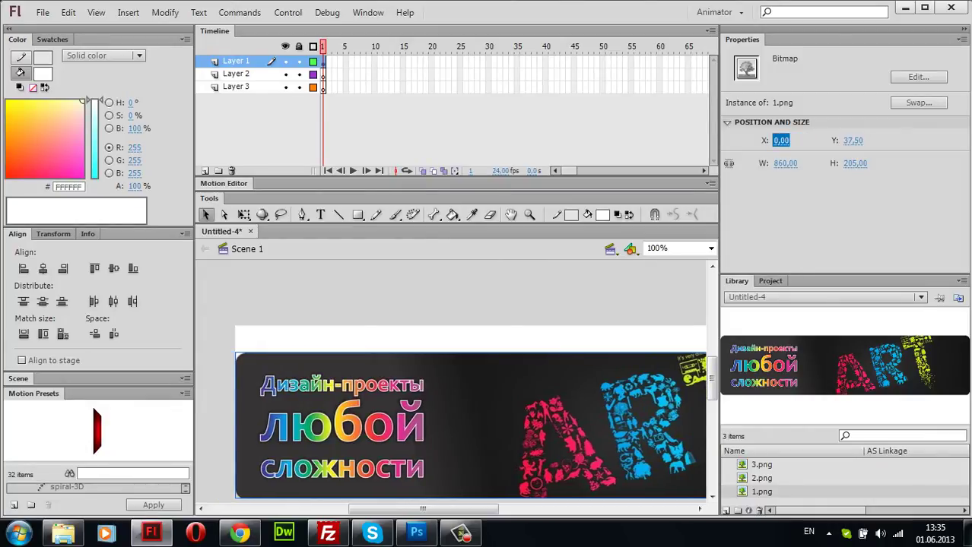
key("Tab")
type("0")
key("Return")
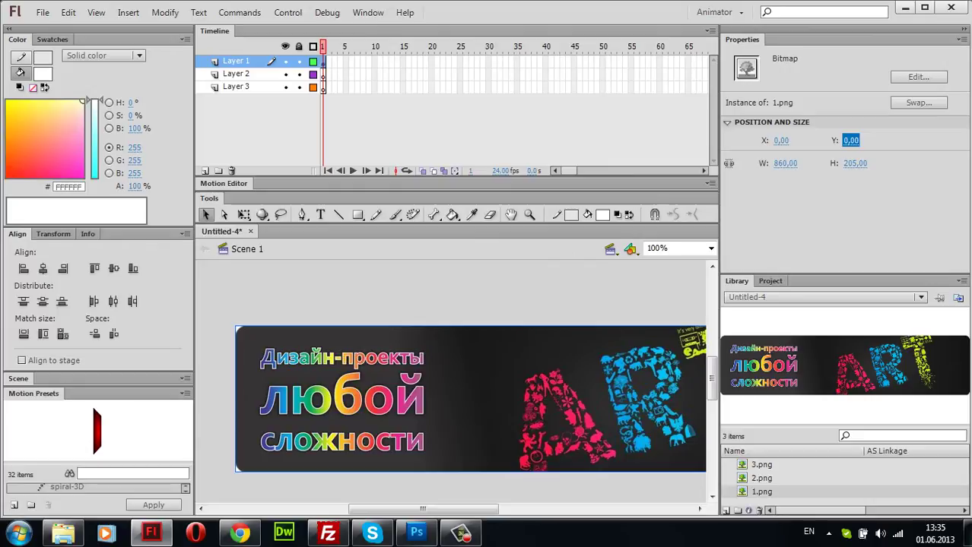
key("Escape")
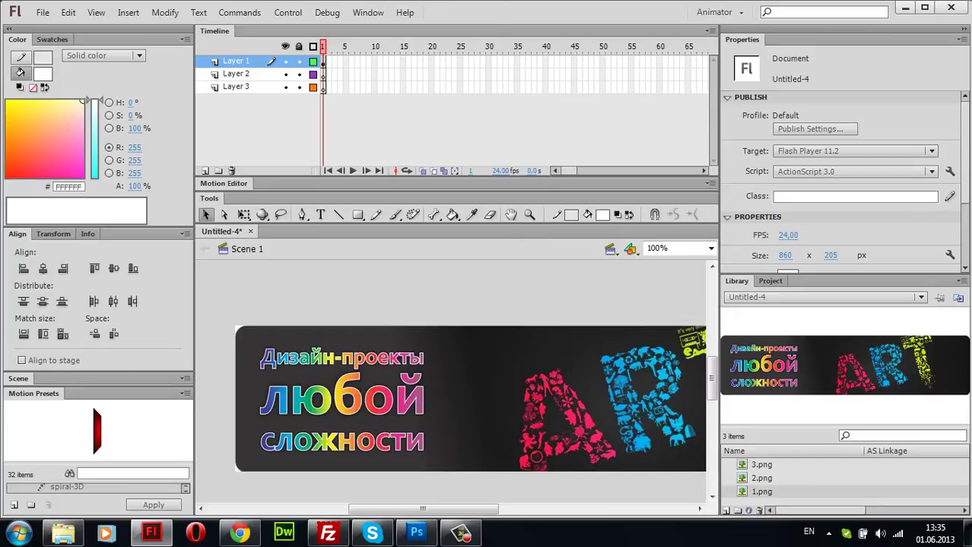
Step: Make Layer 2 the active layer and hide Layer 1
left_click(236, 74)
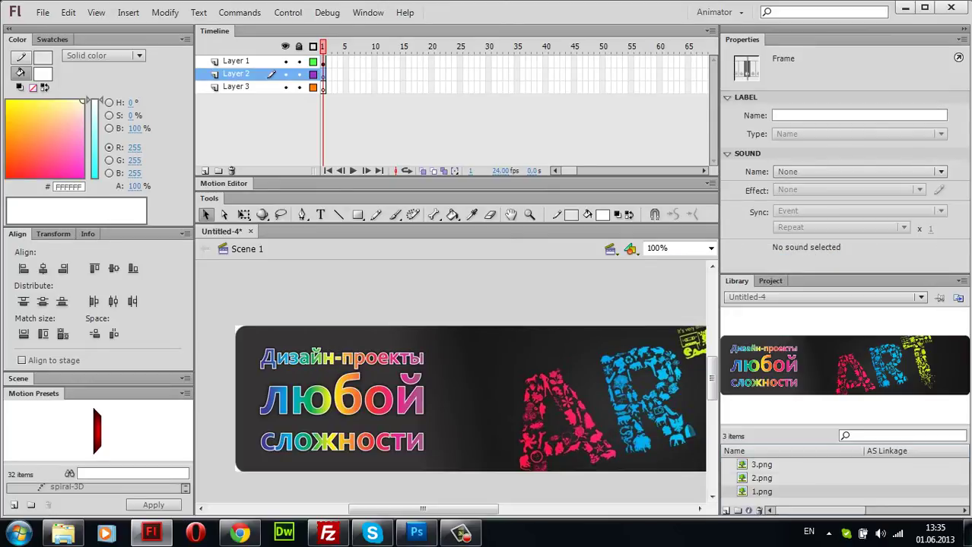
left_click(761, 478)
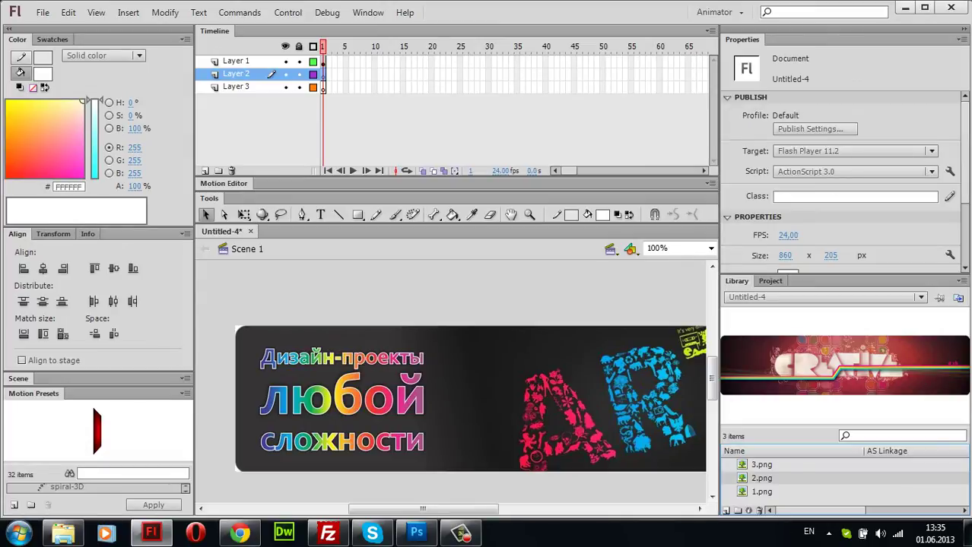
left_click(236, 87)
left_click(236, 74)
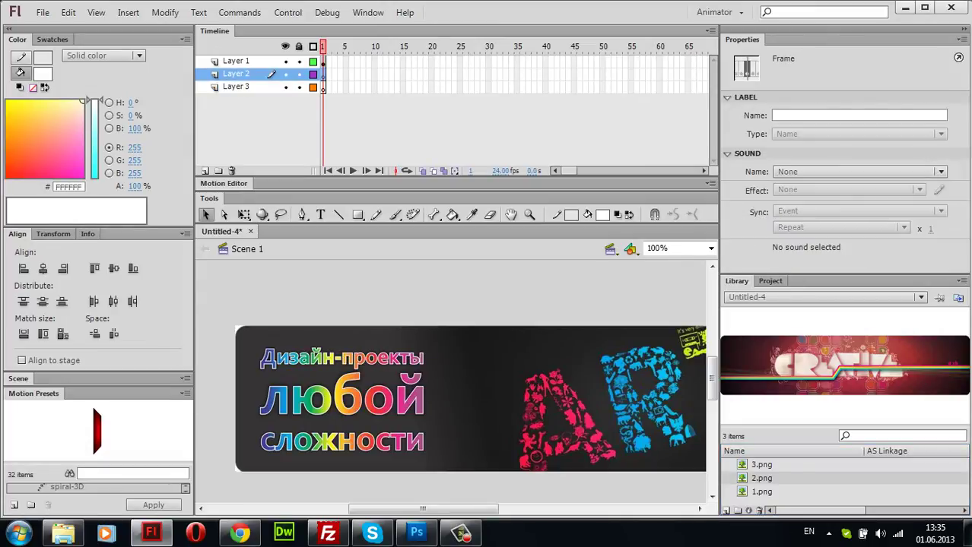
left_click(322, 75)
left_click(284, 61)
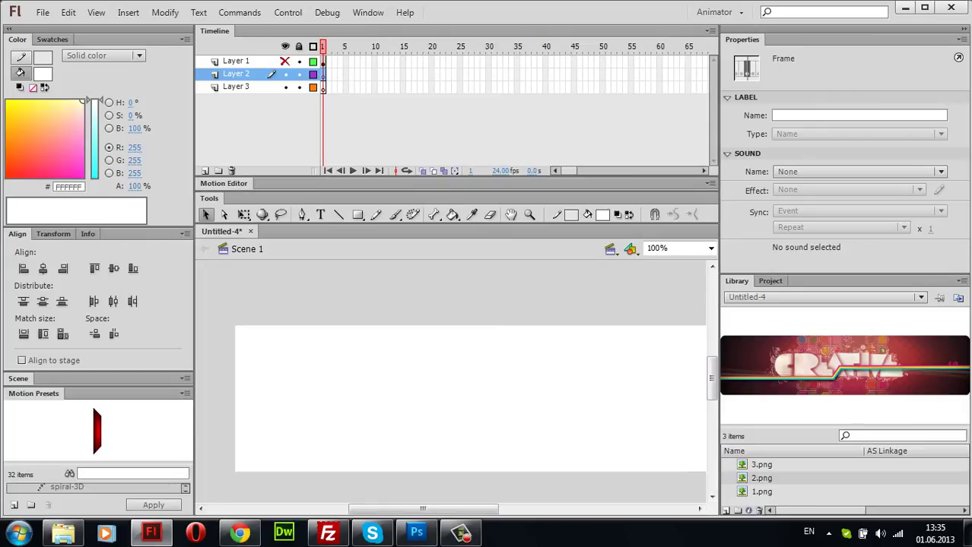
Step: Place 2.png from the library on Layer 2 and set its position to X 0, Y 0
left_click_drag(761, 478, 464, 392)
left_click(786, 141)
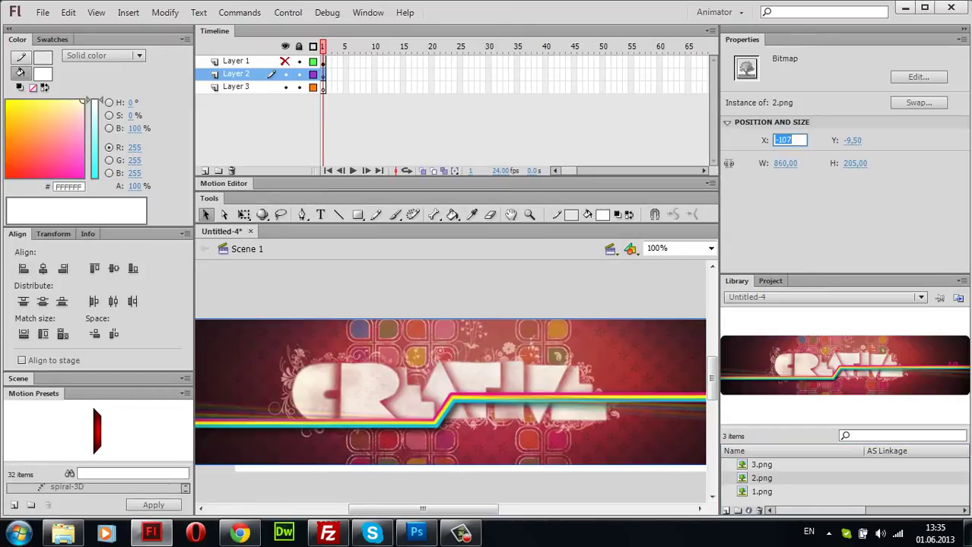
type("0")
key("Return")
key("Tab")
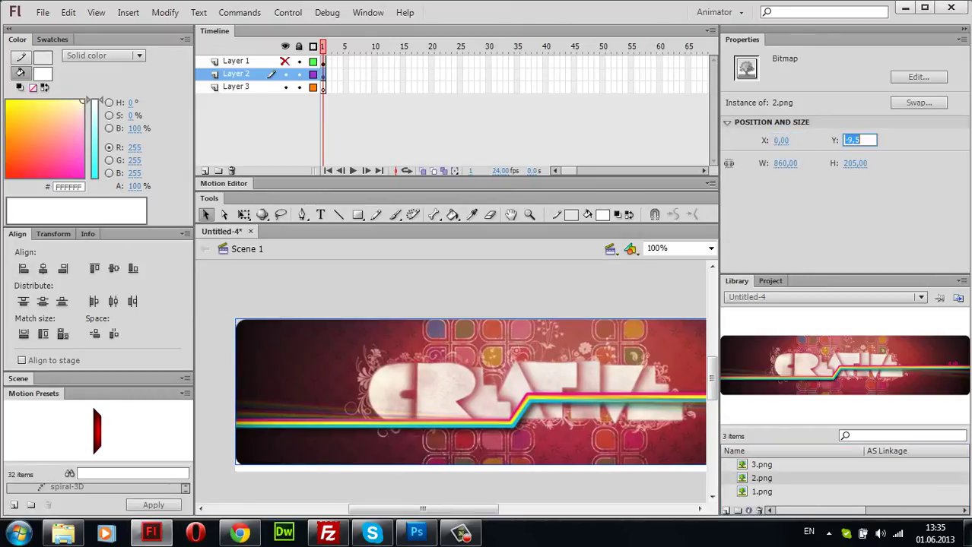
type("0")
key("Return")
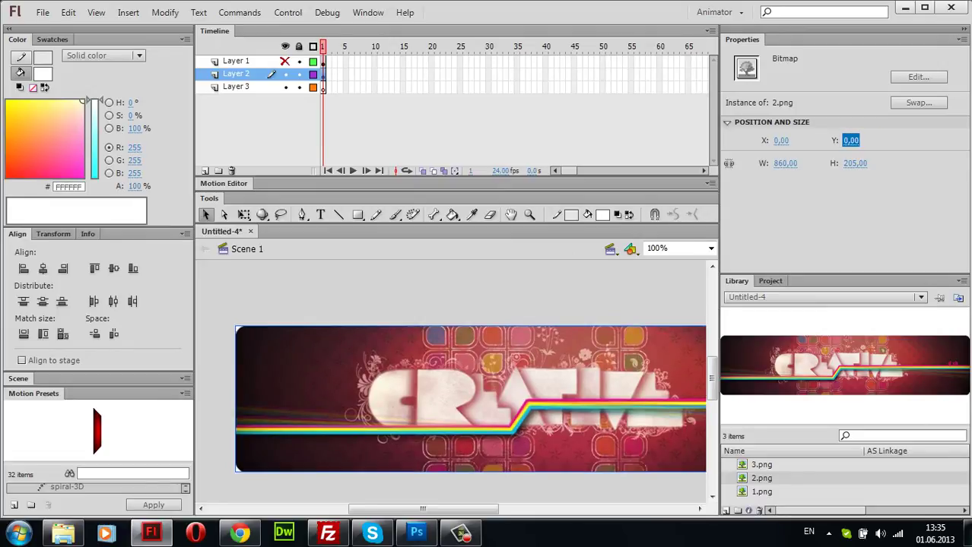
key("Escape")
Step: Hide Layer 2 and add 3.png from the library to the stage on Layer 3
left_click(286, 74)
left_click(236, 87)
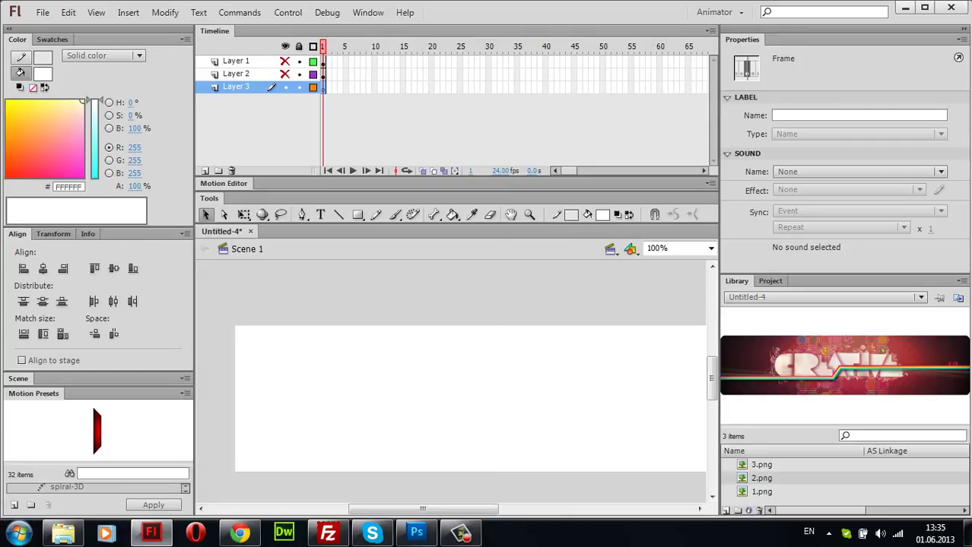
left_click(761, 465)
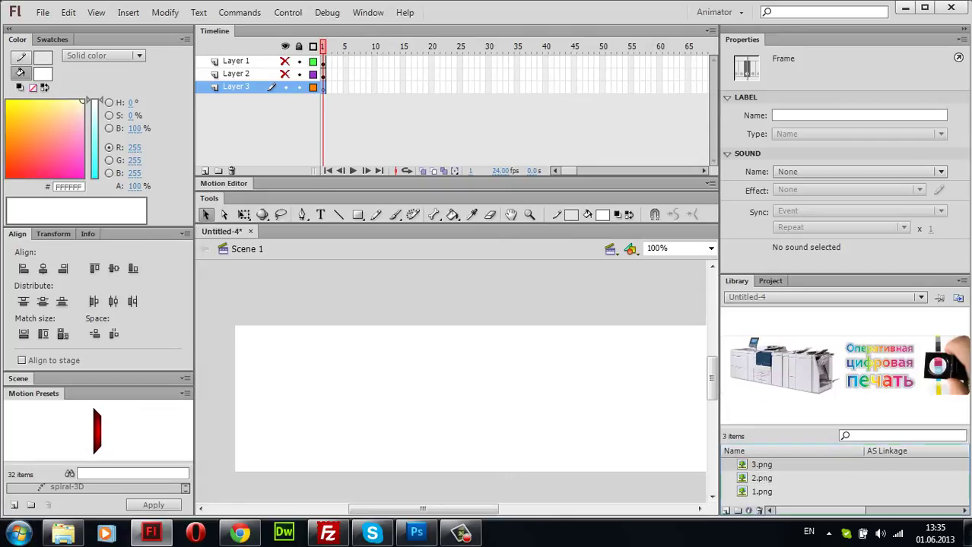
left_click_drag(761, 464, 545, 423)
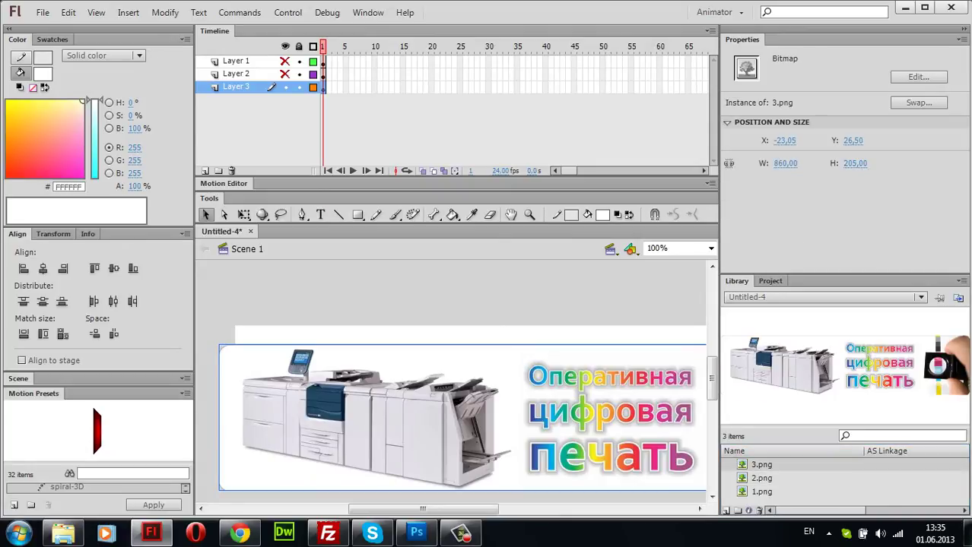
Step: Set the position of 3.png on Layer 3 to X 0, Y 0 and deselect it
left_click(784, 141)
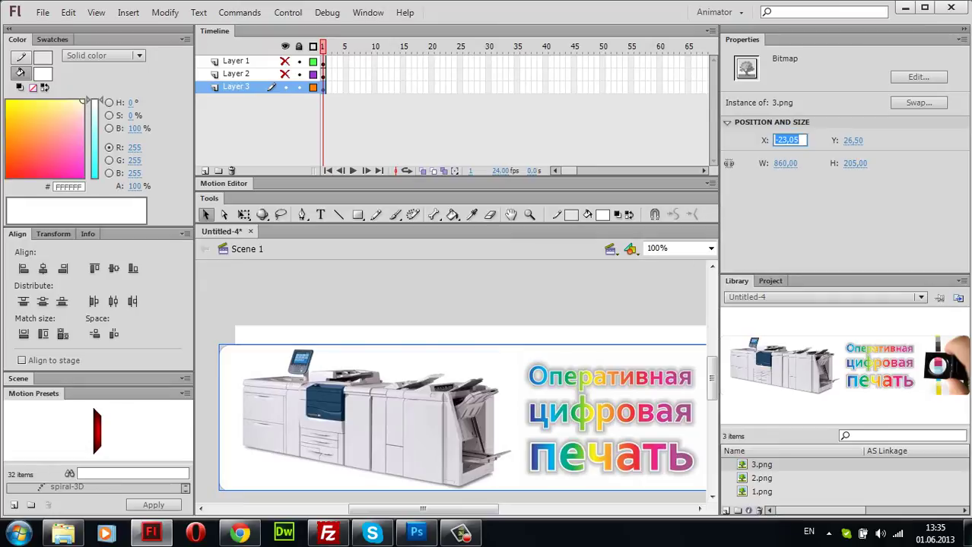
type("0")
key("Return")
key("Tab")
type("0")
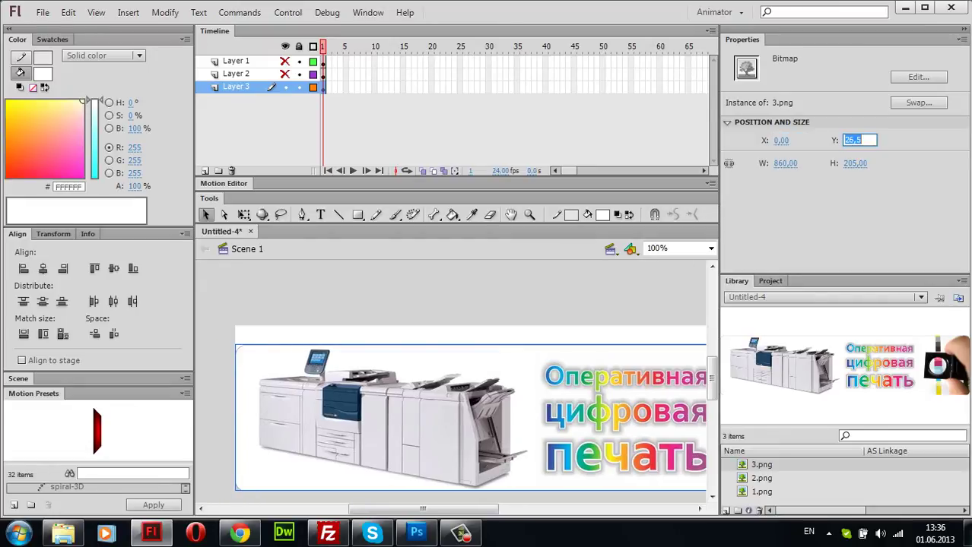
key("Return")
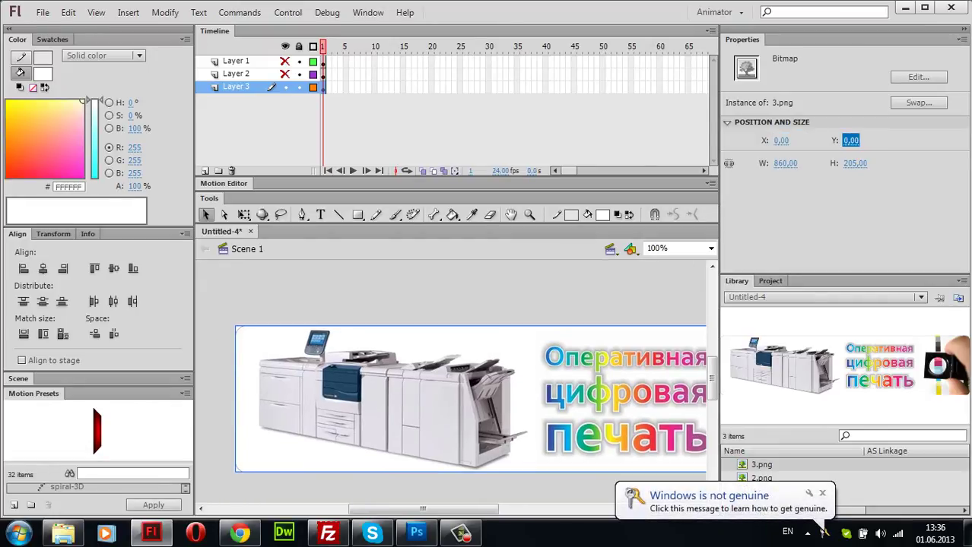
left_click(822, 494)
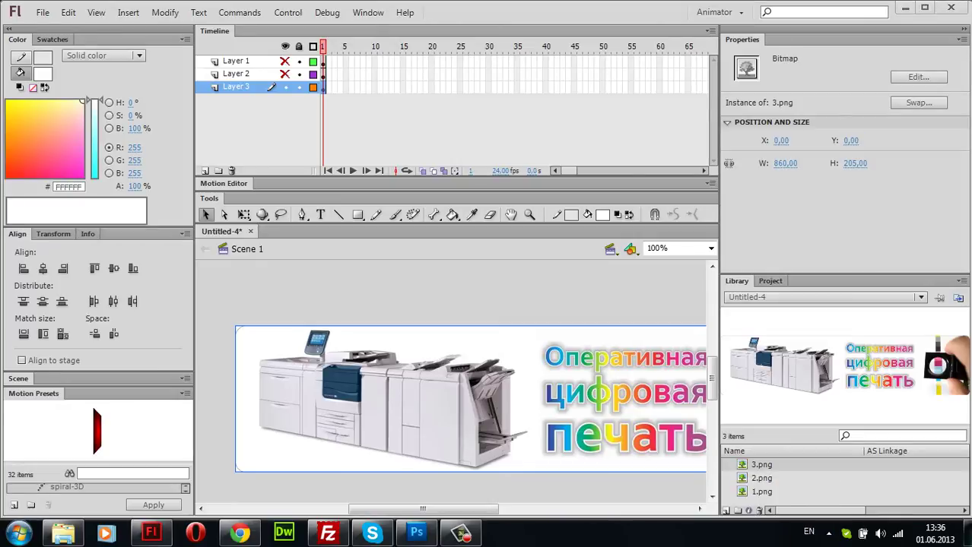
key("ctrl+shift+a")
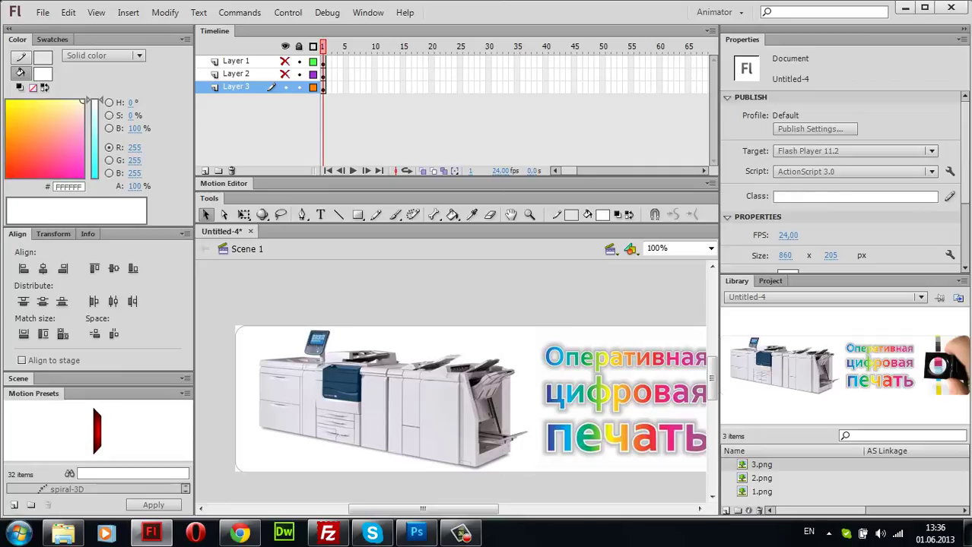
Step: Toggle Layer 3's visibility off and on, and unhide Layer 2 and Layer 1
mouse_move(423, 509)
left_mouse_down()
mouse_move(439, 509)
mouse_move(426, 509)
left_mouse_up()
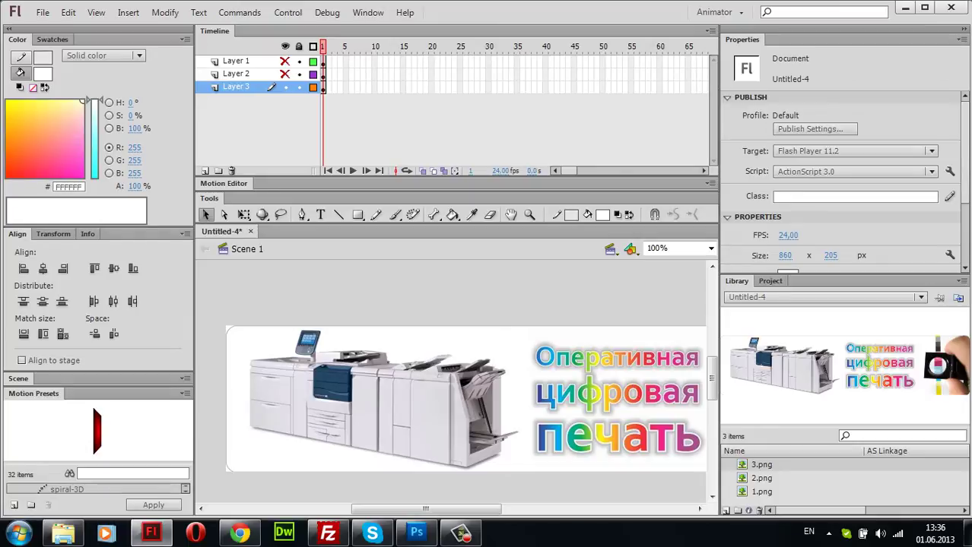
left_click(285, 87)
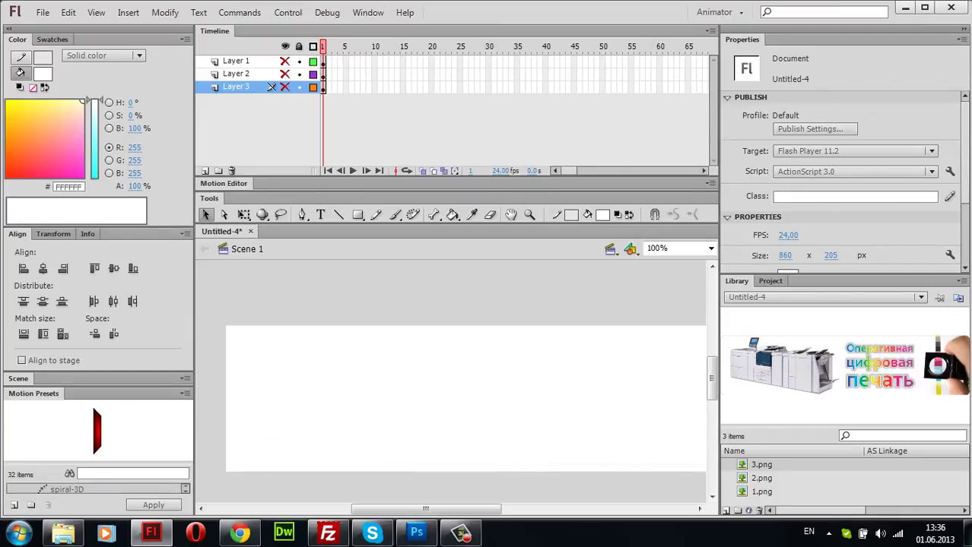
left_click(285, 87)
left_click(285, 74)
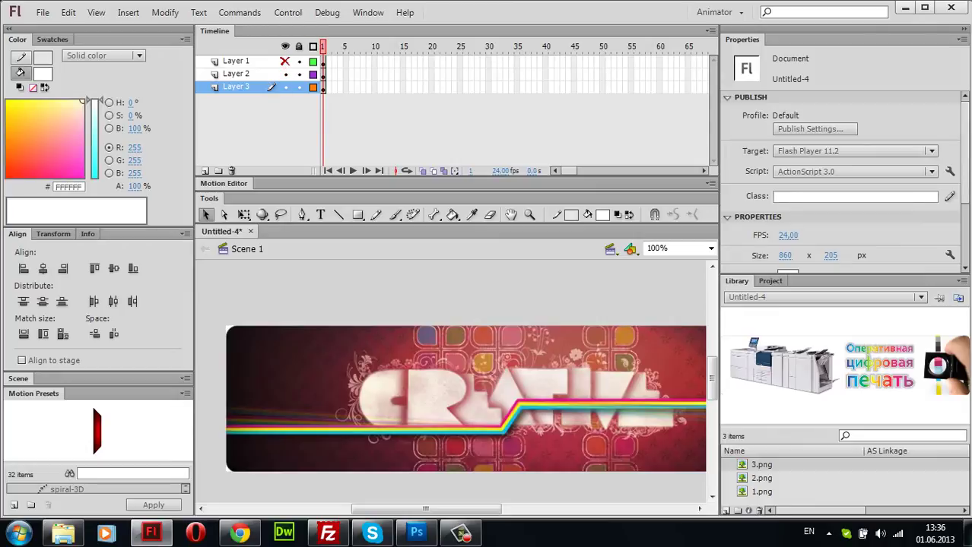
left_click(286, 60)
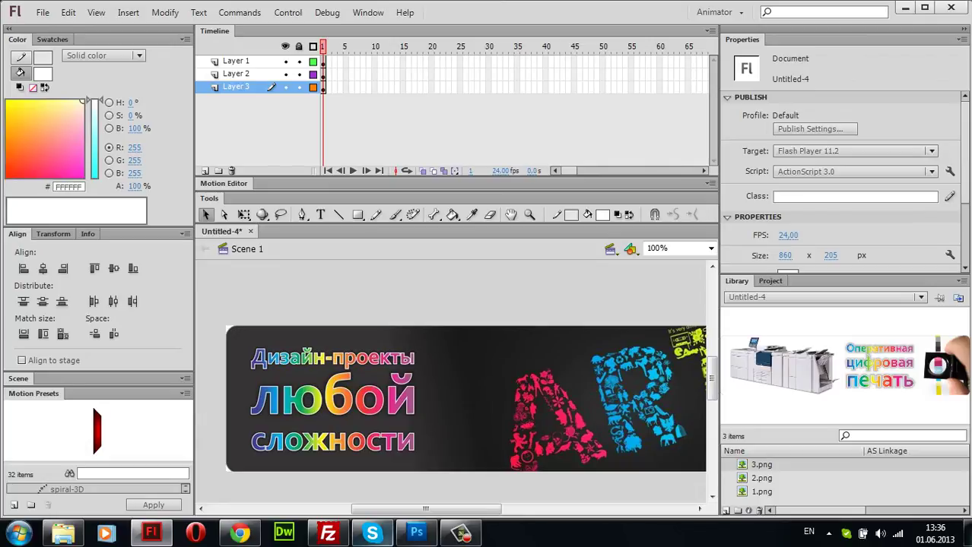
left_click(460, 533)
left_click(323, 62)
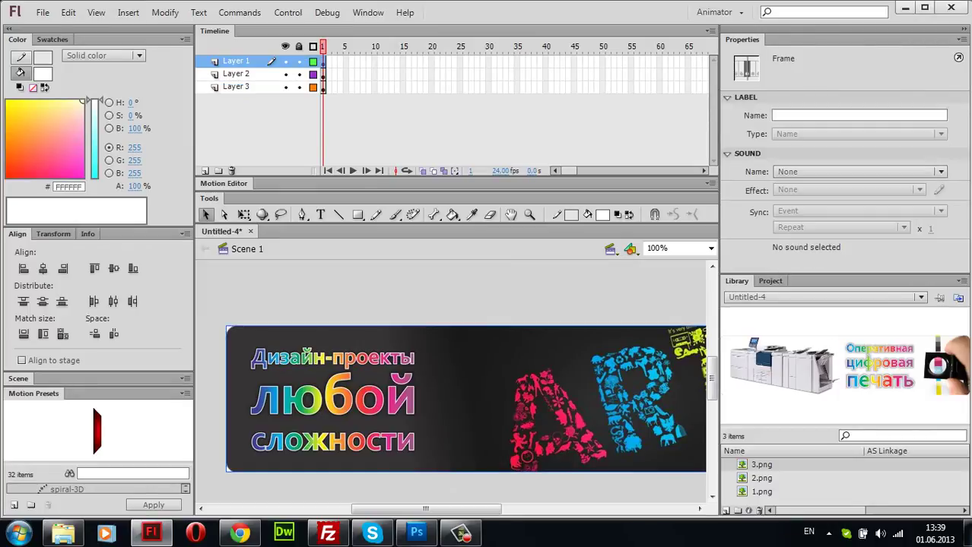
left_click(322, 74)
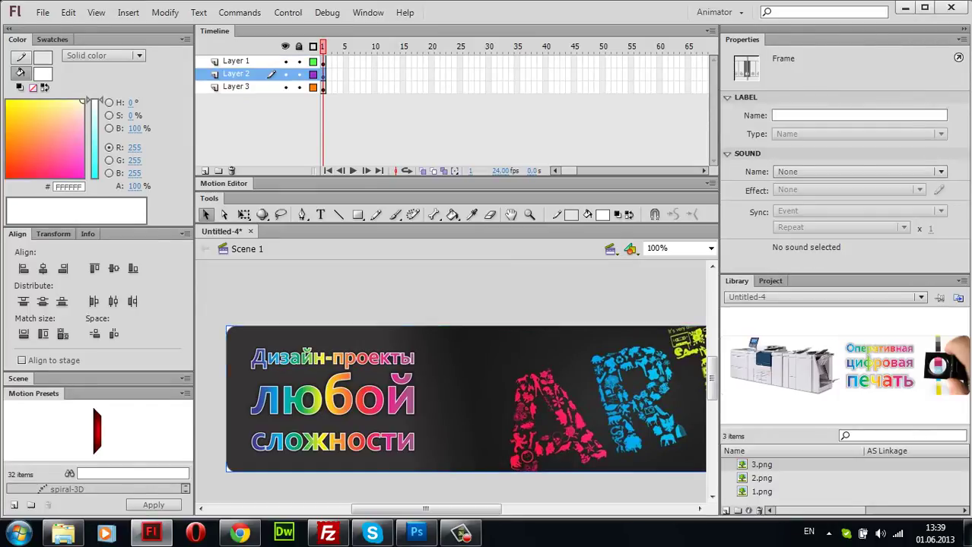
left_click(322, 86)
left_click(426, 295)
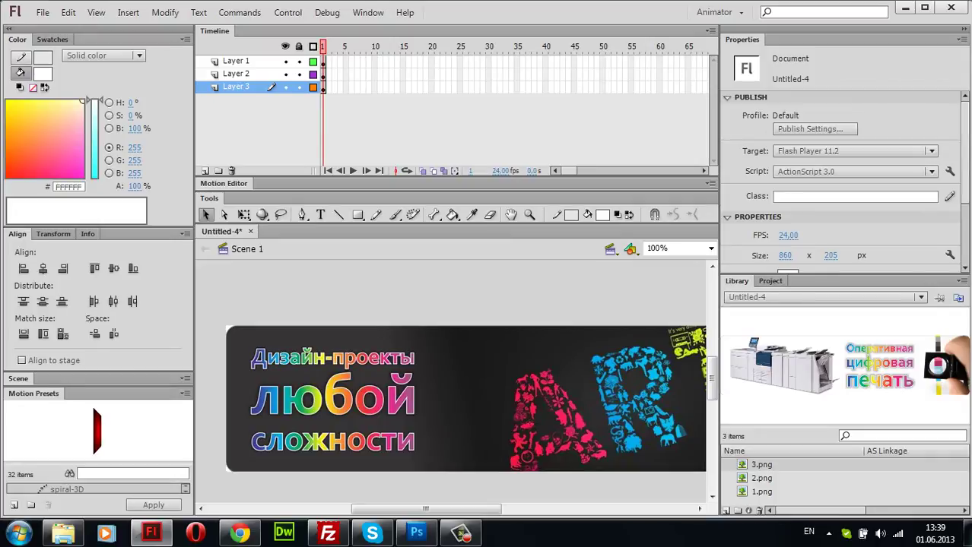
Step: Extend Layer 1's frames to frame 50 and Layer 2's frames to frame 100
left_click(602, 62)
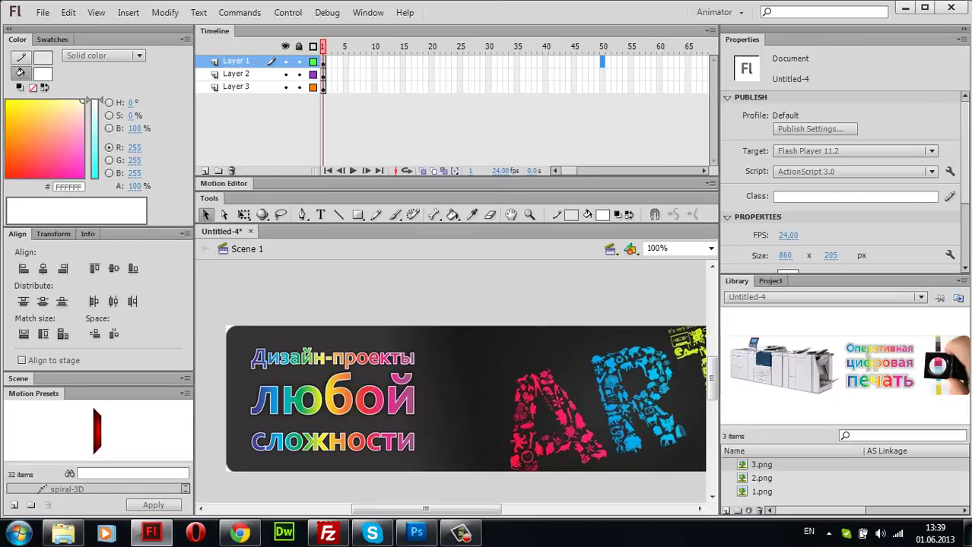
key("F5")
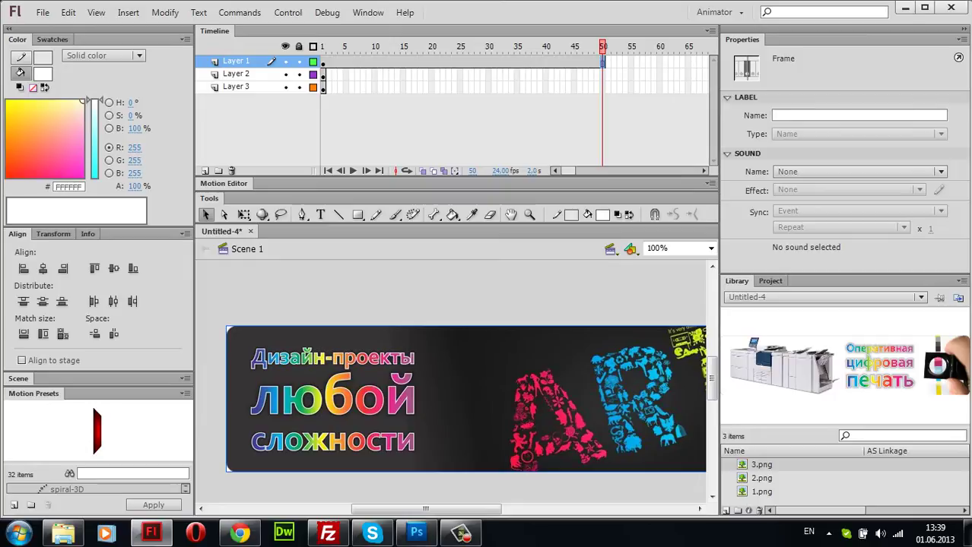
left_click_drag(568, 171, 583, 171)
left_click(505, 73)
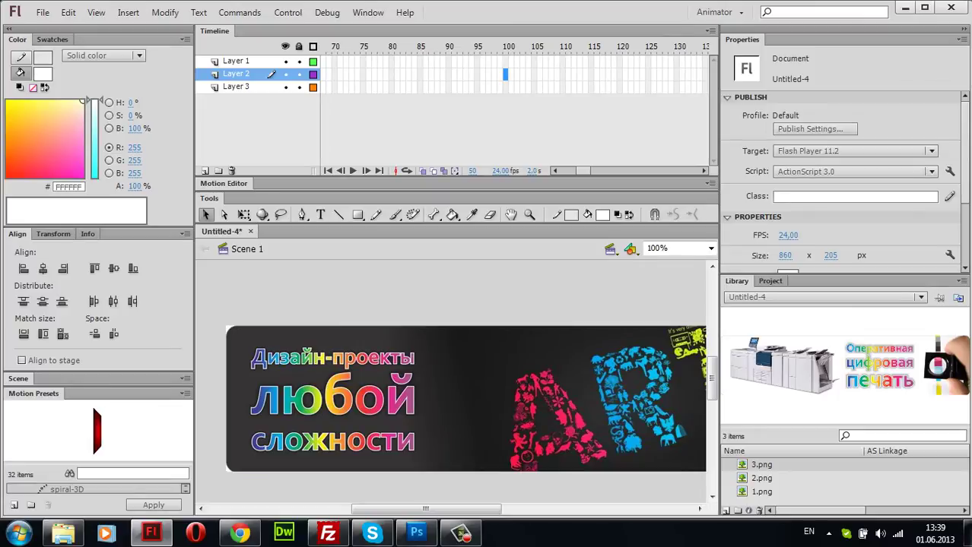
key("Escape")
left_click(504, 74)
key("F5")
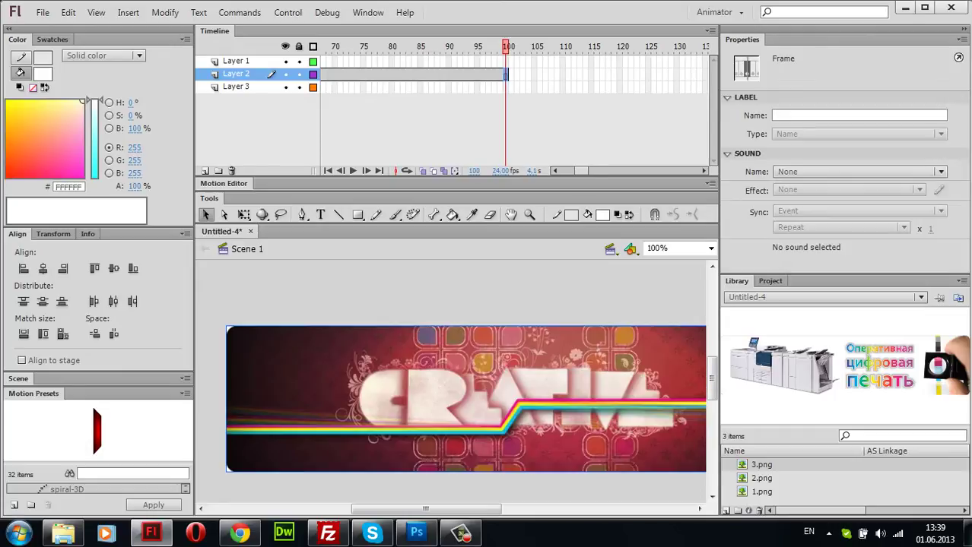
Step: Extend Layer 3's frames to frame 150
left_click_drag(581, 171, 588, 171)
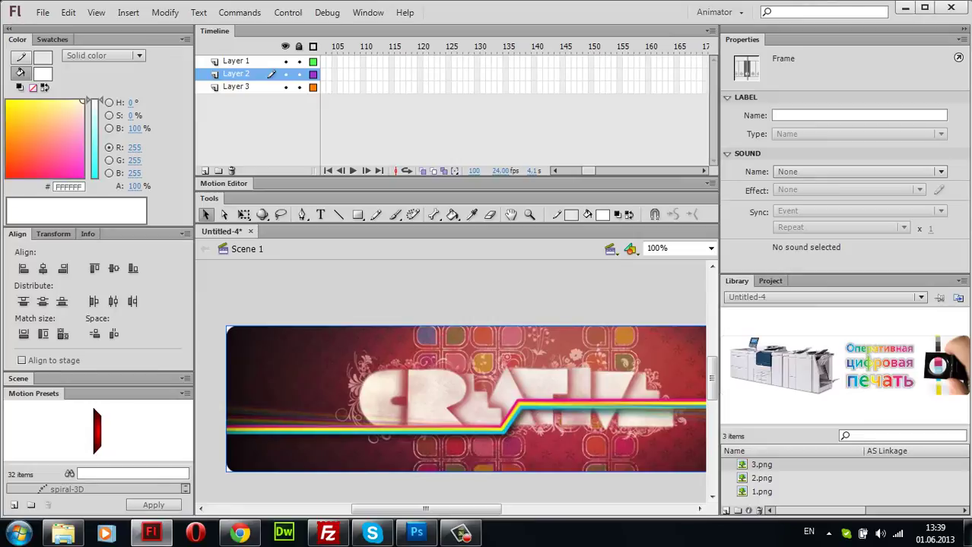
left_click(236, 86)
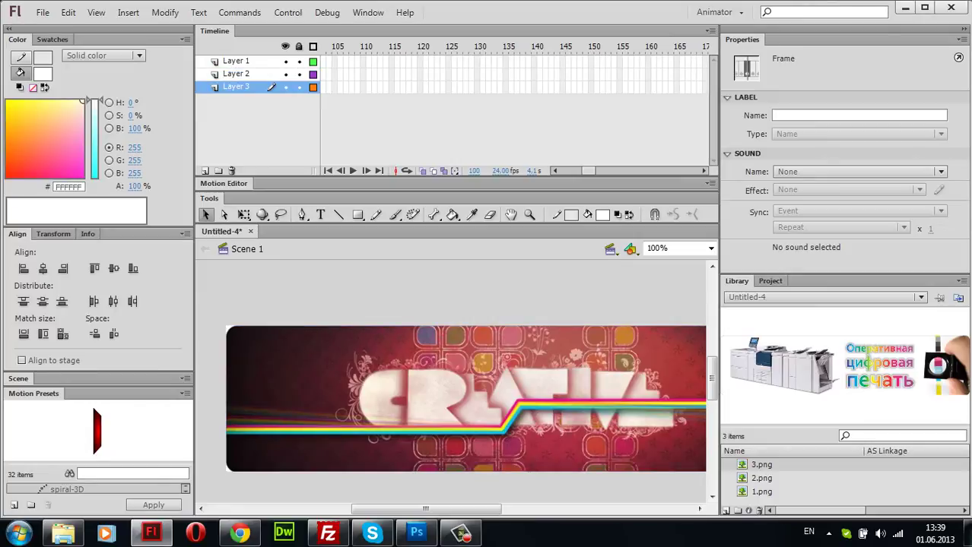
left_click(591, 87)
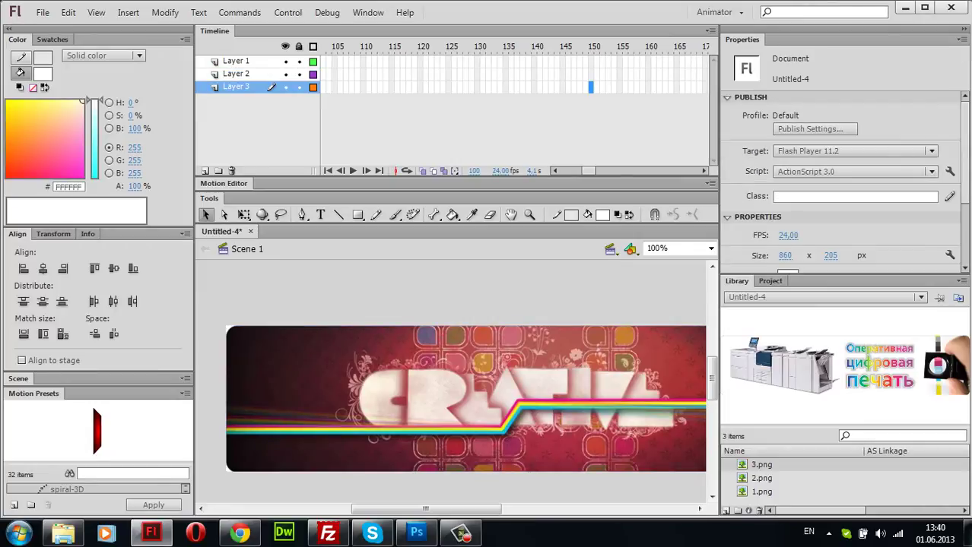
key("F5")
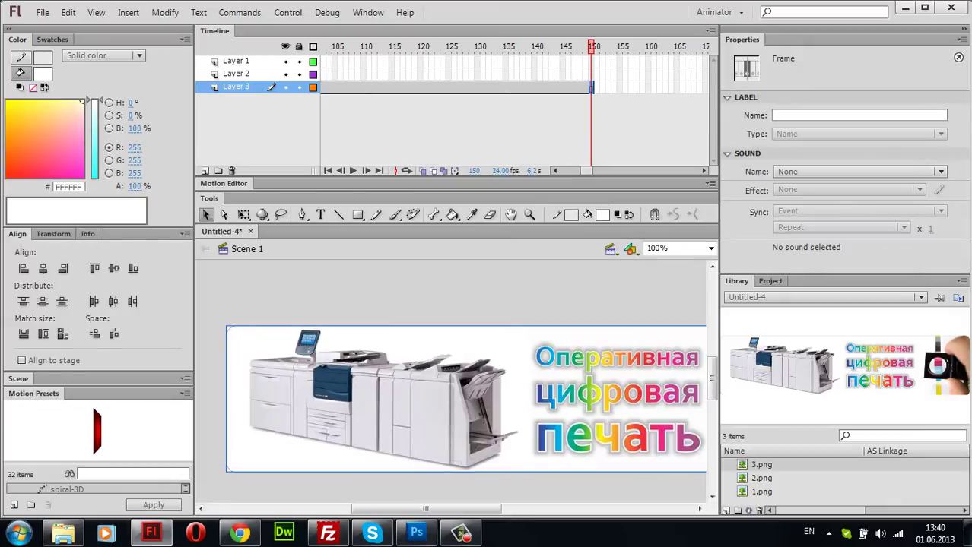
Step: Test the movie to preview the banner's playback and close the preview window
left_click(287, 12)
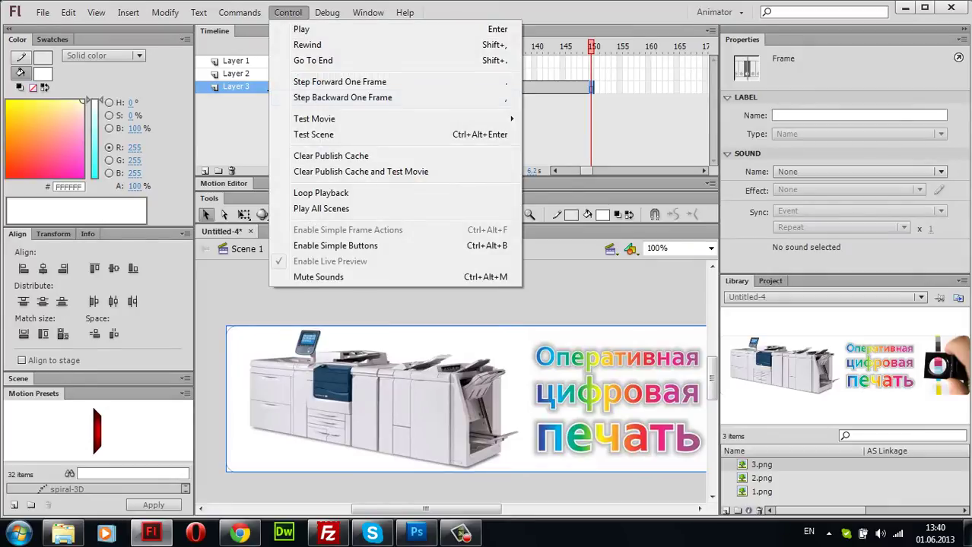
mouse_move(395, 118)
left_click(575, 119)
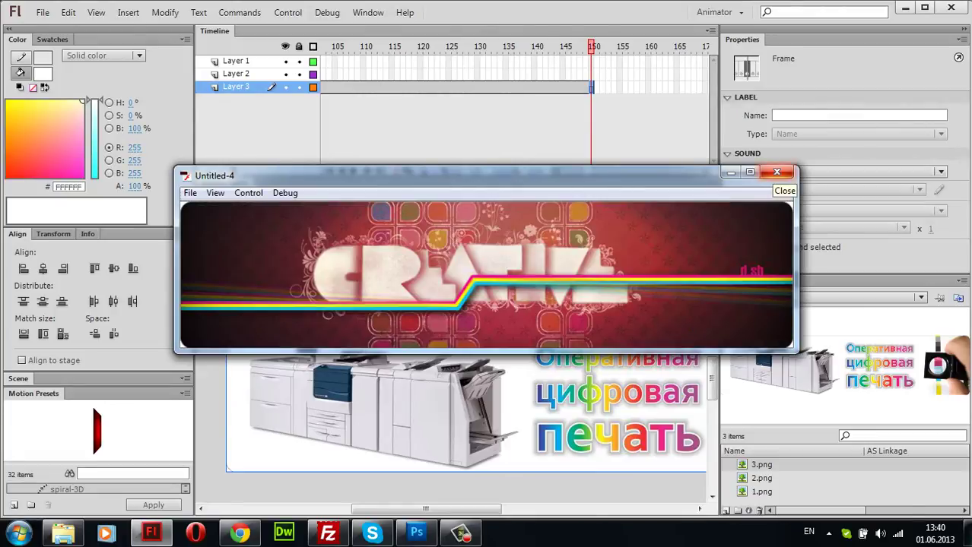
left_click(776, 172)
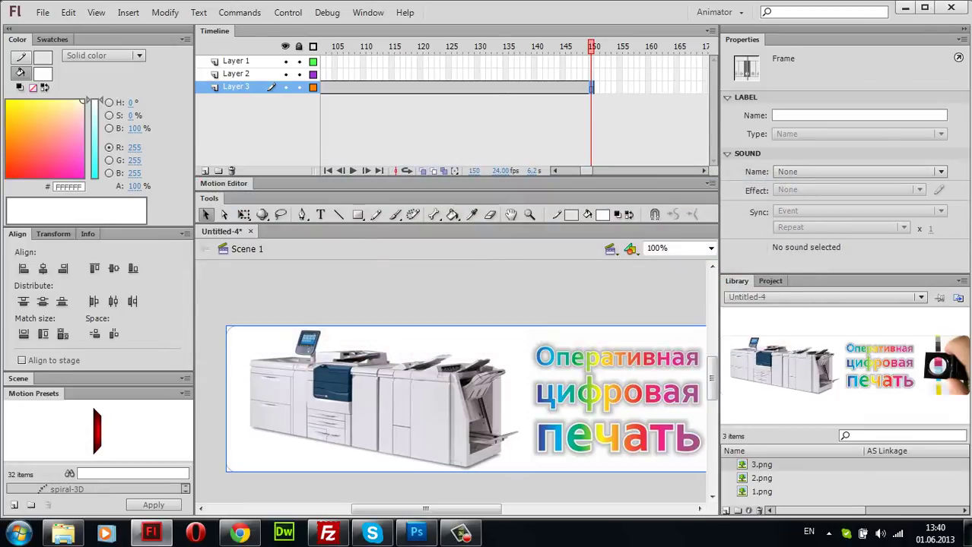
Step: Check the document's frame rate setting and leave its value field
scroll(844, 182, "down", 1)
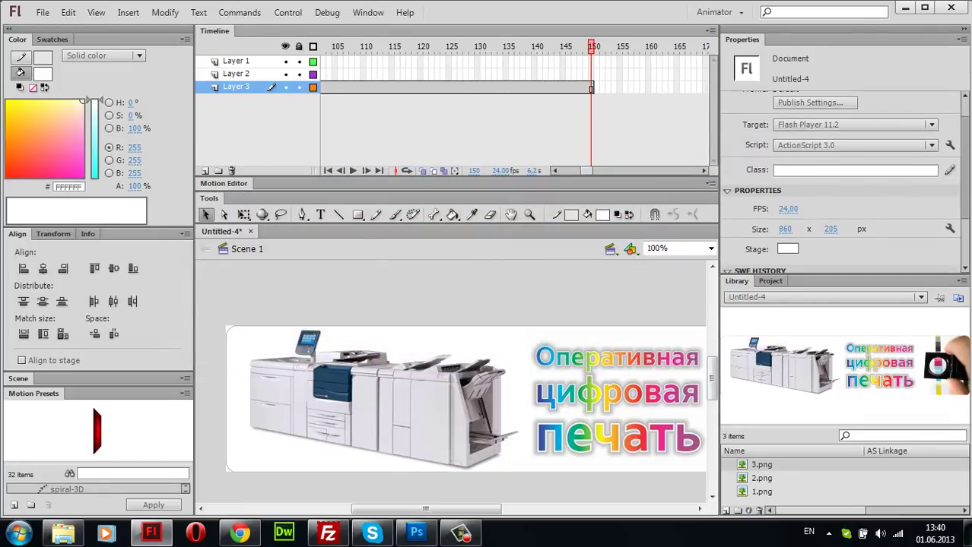
left_click(791, 207)
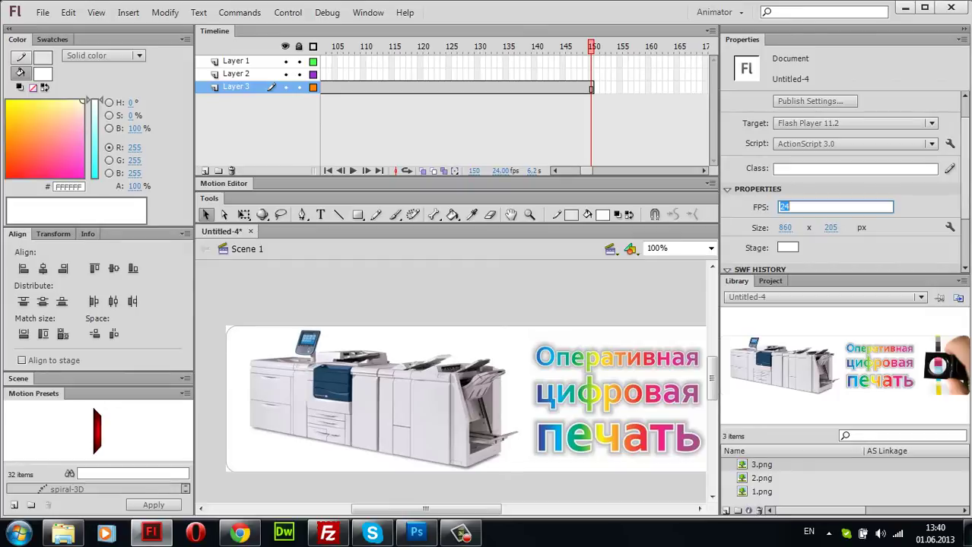
left_click(789, 207)
key("Return")
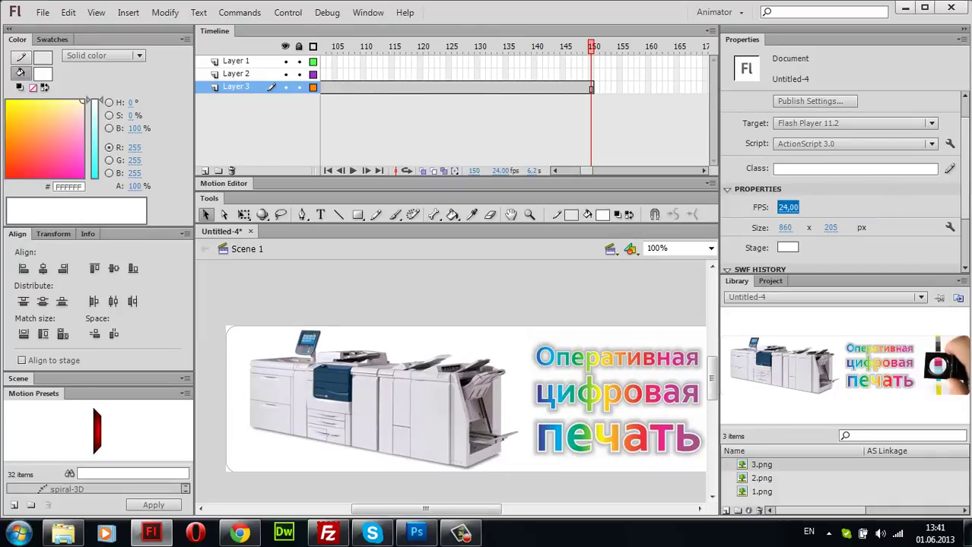
Step: Check Layer 1 at frames 1 and 50, and toggle its visibility off and on
left_click_drag(587, 171, 566, 171)
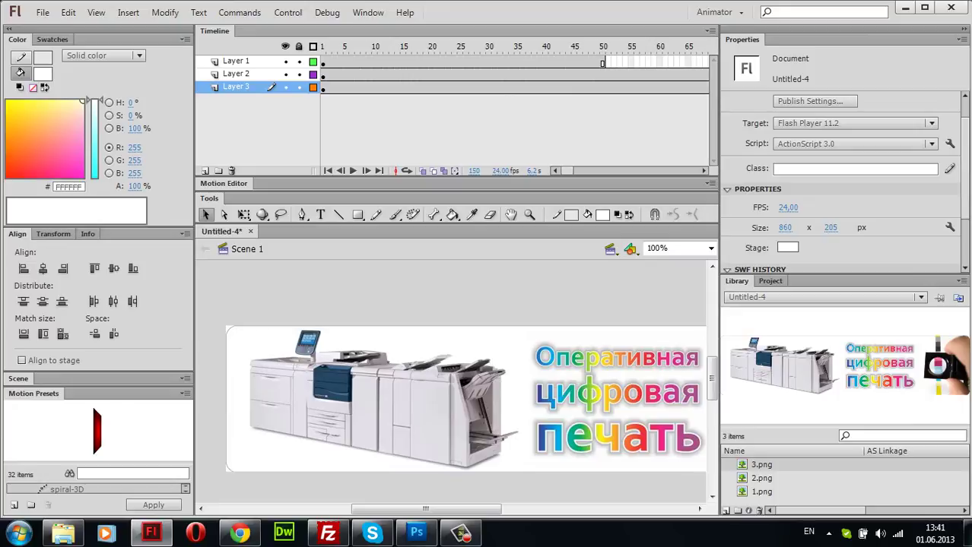
left_click(323, 62)
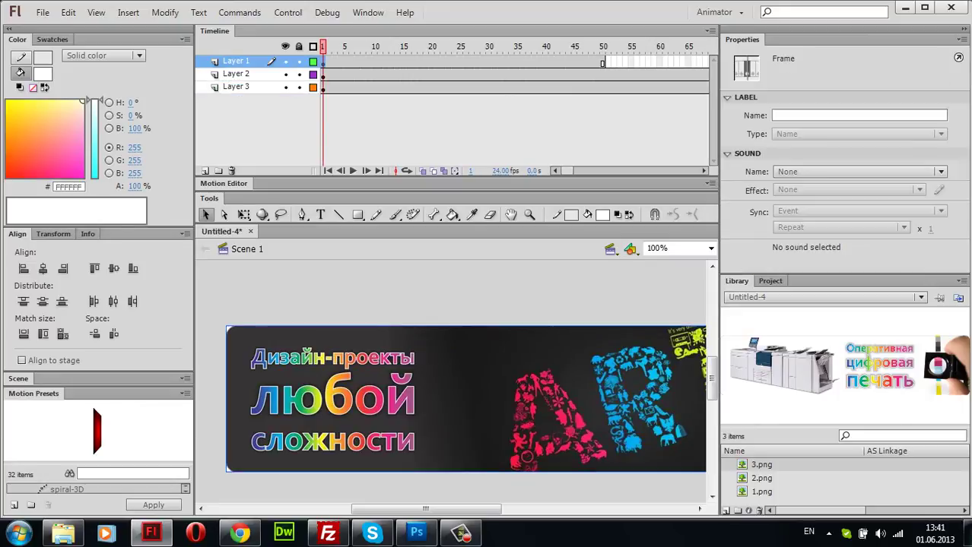
left_click(602, 61)
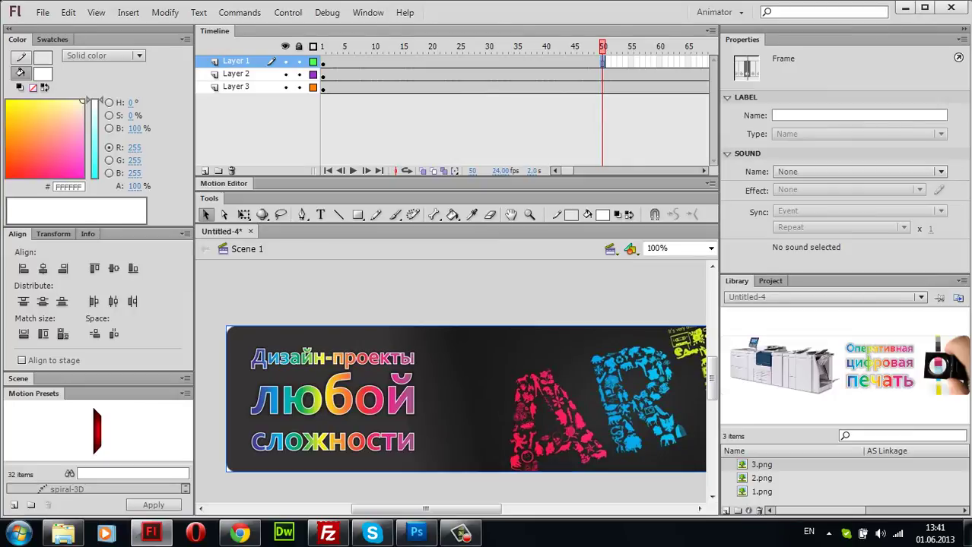
left_click(285, 60)
left_click(285, 61)
key("Escape")
Step: Insert a keyframe at frame 45 on Layer 2
left_click(539, 74)
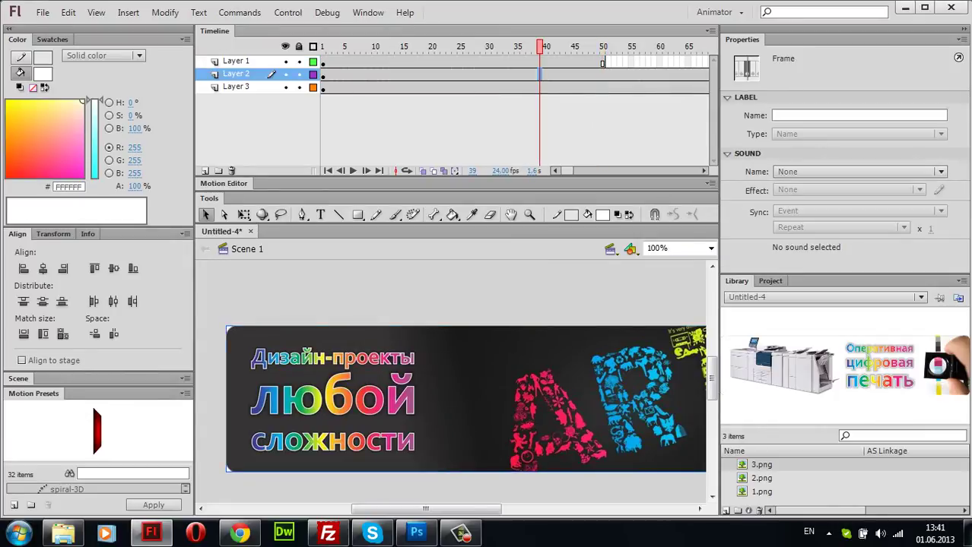
left_click_drag(574, 74, 322, 73)
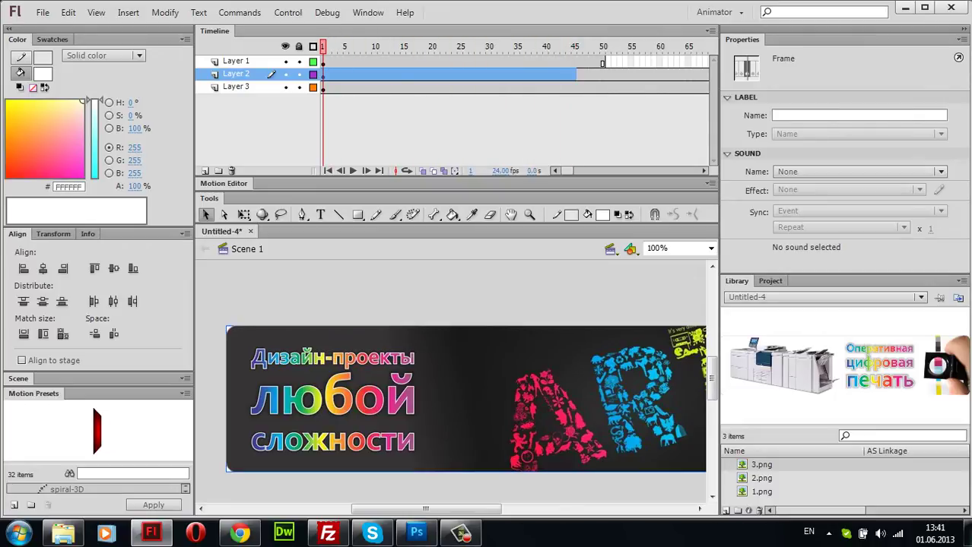
key("Escape")
left_click(574, 73)
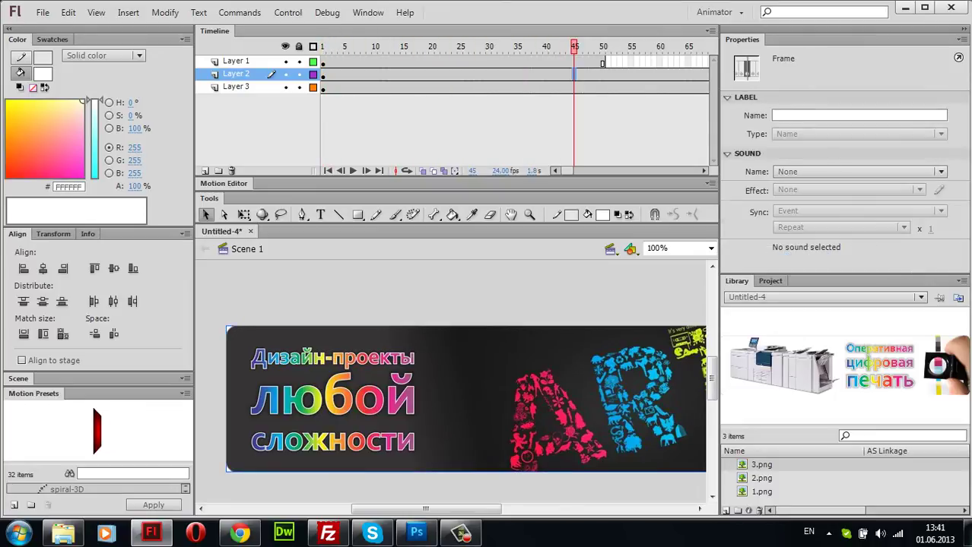
key("ctrl+shift+a")
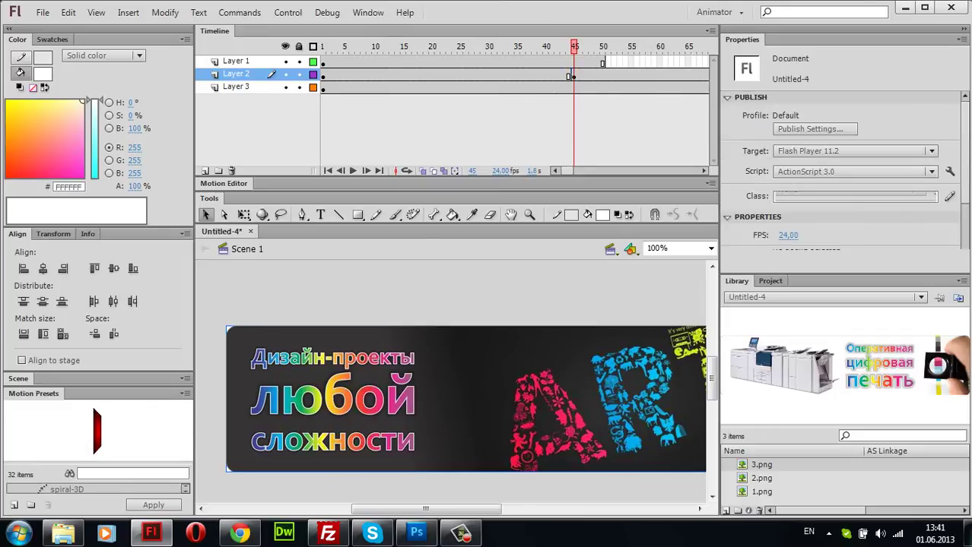
Step: Try removing frames 1 to 44 from Layer 2 and undo the removal
left_click(570, 75)
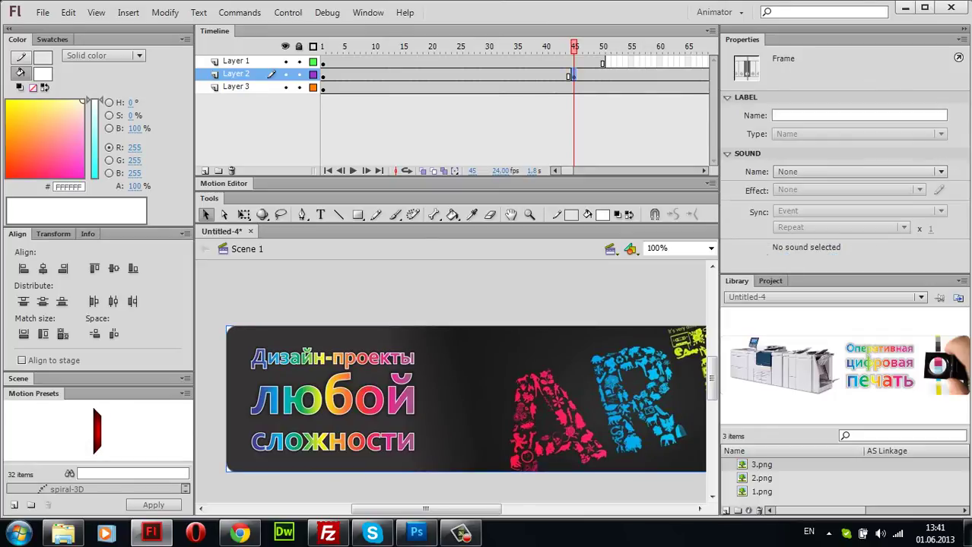
left_click_drag(571, 75, 322, 74)
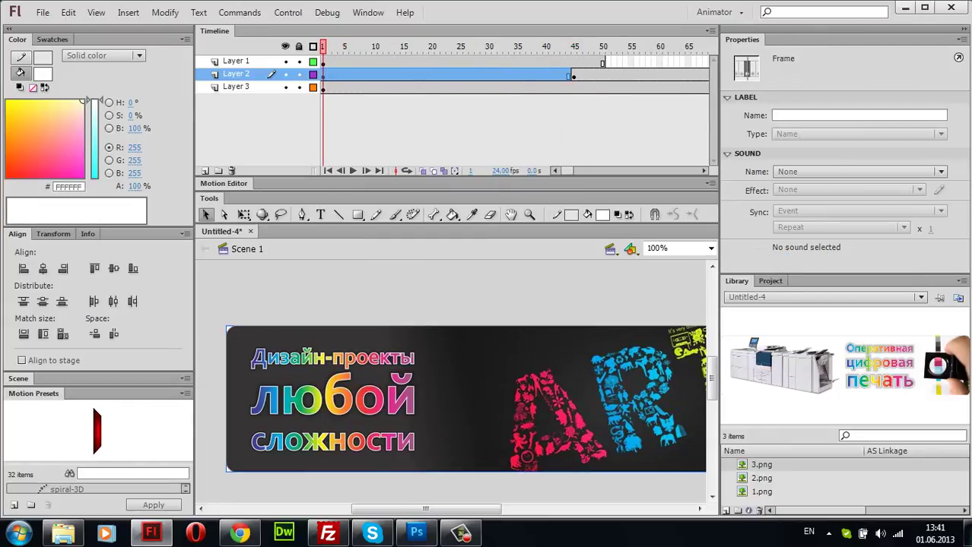
right_click(336, 76)
left_click(390, 153)
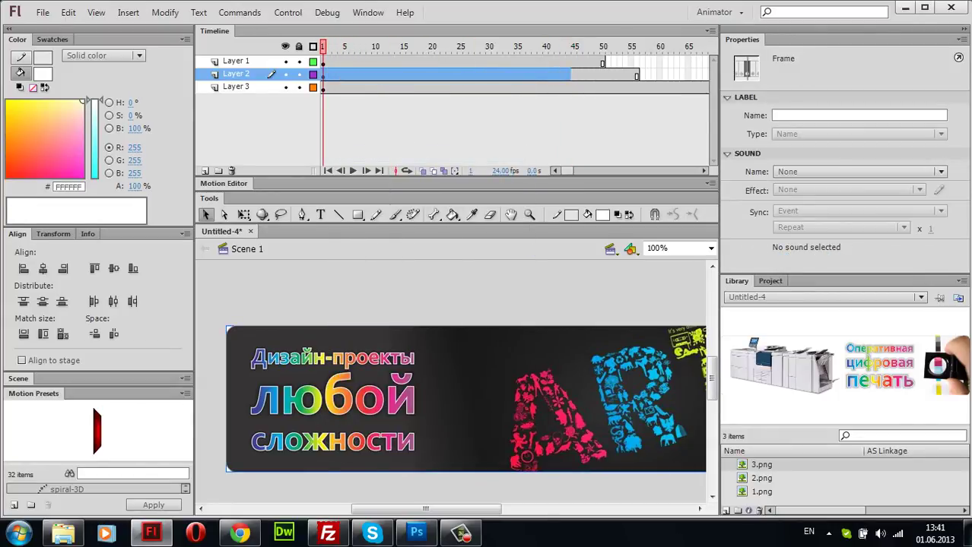
key("ctrl+z")
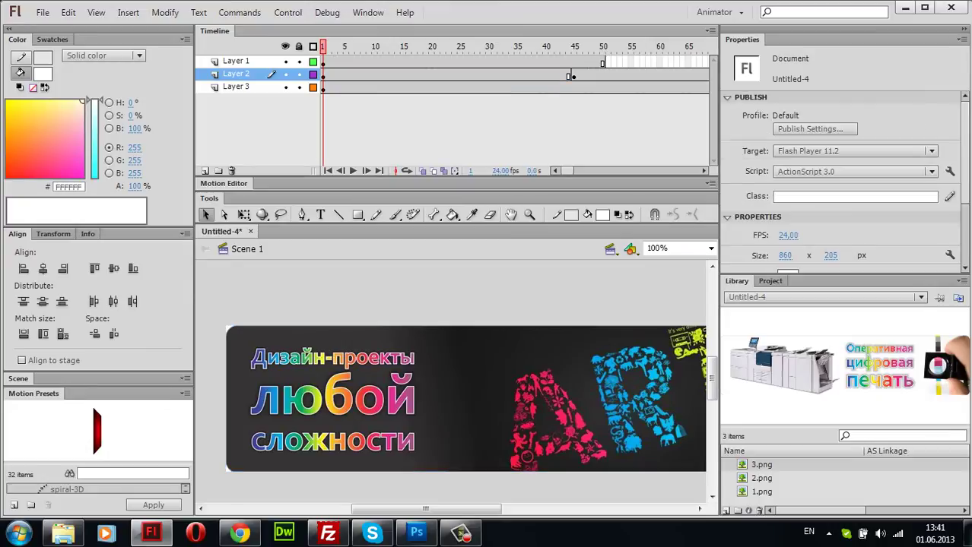
Step: Delete the image from Layer 2's first keyframe, emptying the frames before frame 45
left_click(322, 75)
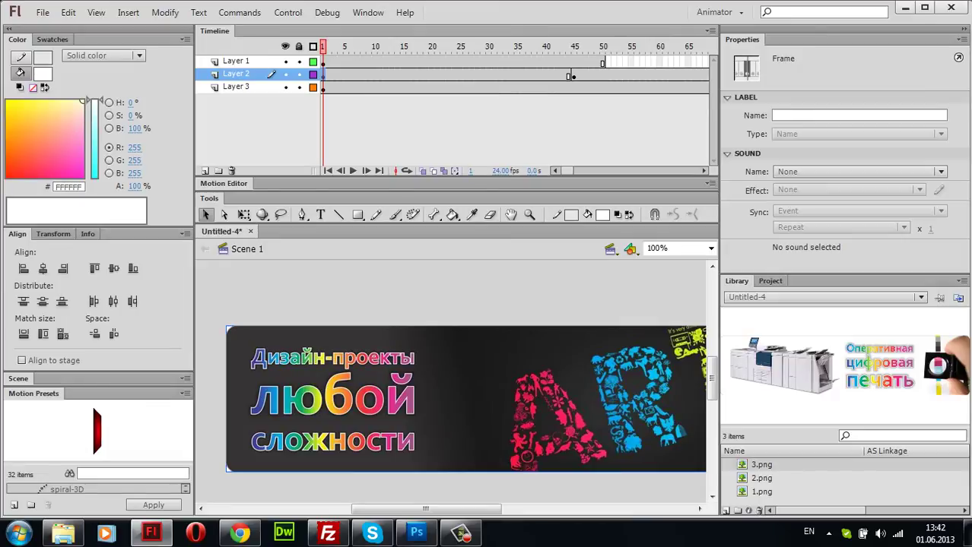
key("Delete")
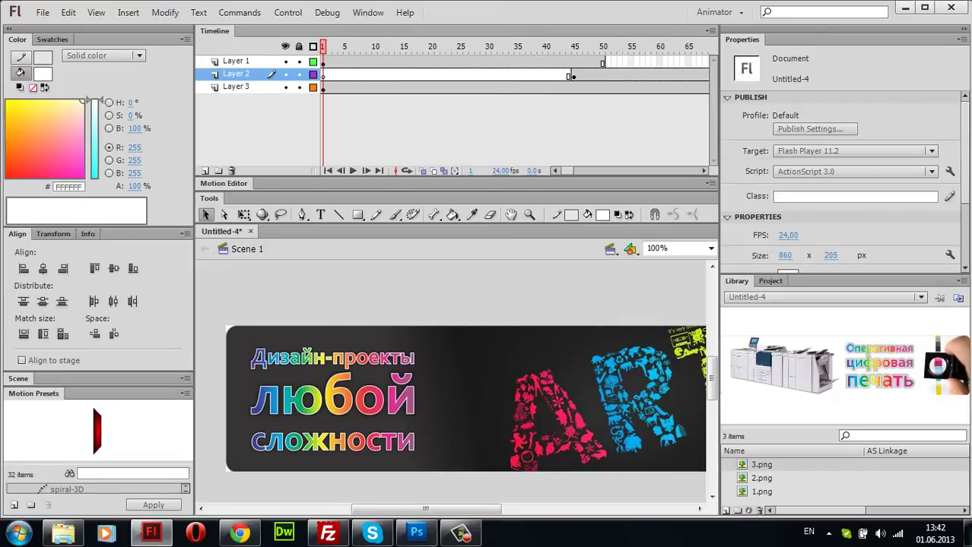
left_click(323, 76)
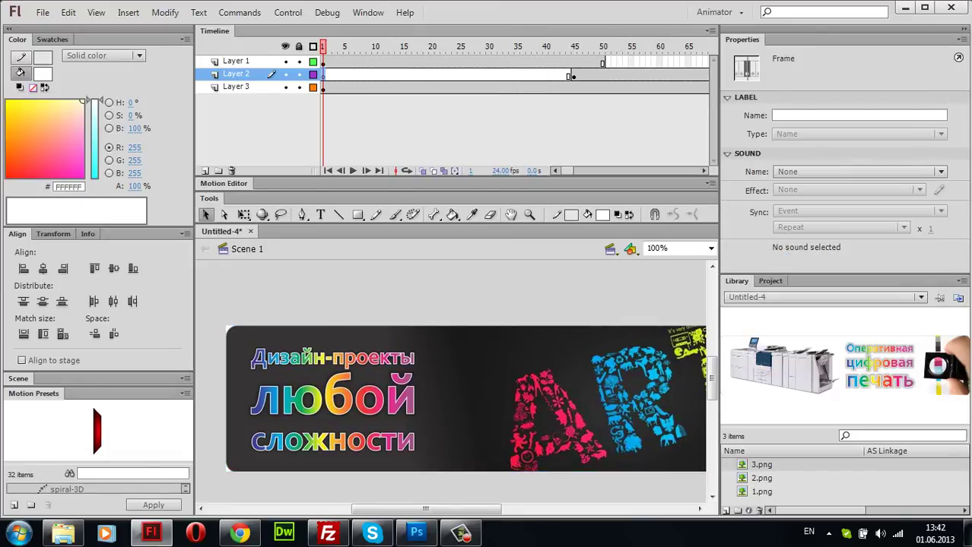
Step: Insert a keyframe at frame 94 on Layer 3 and dismiss the Windows color scheme dialog
left_click_drag(567, 170, 580, 170)
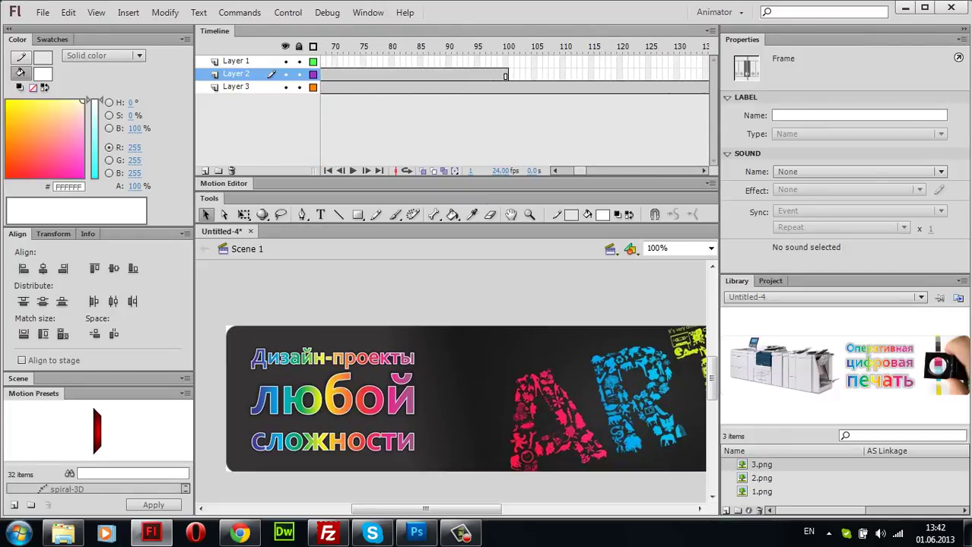
left_click(471, 87)
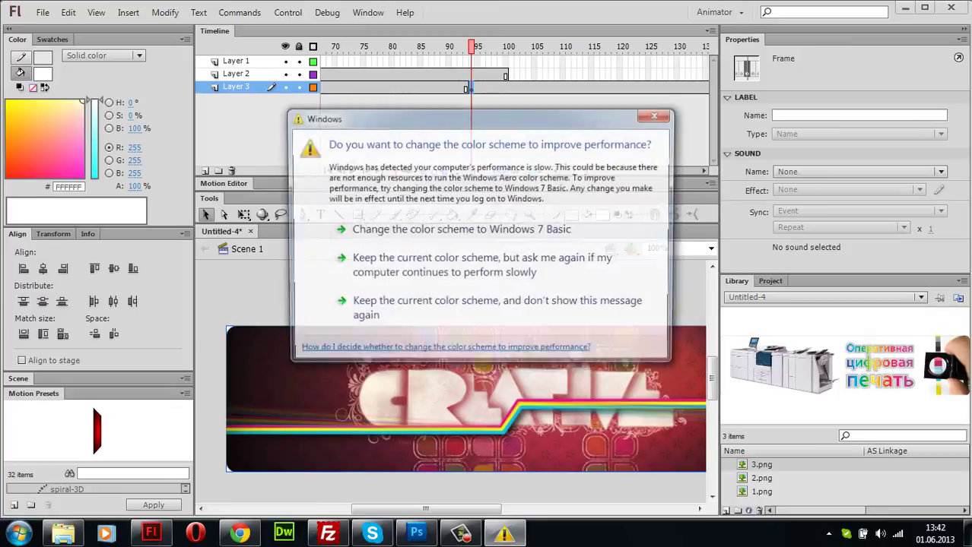
key("Escape")
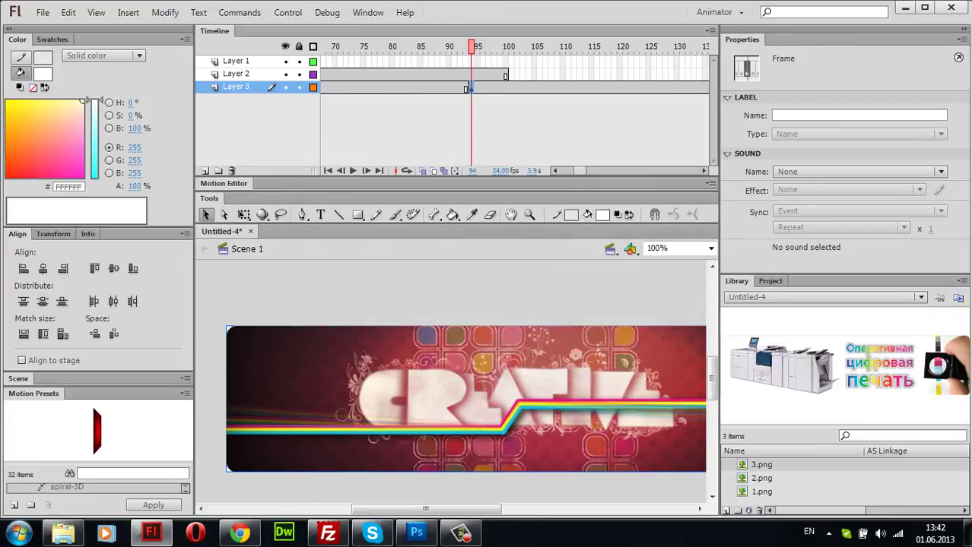
Step: Delete the image from Layer 3's first keyframe, emptying the frames before frame 94
left_click(465, 87)
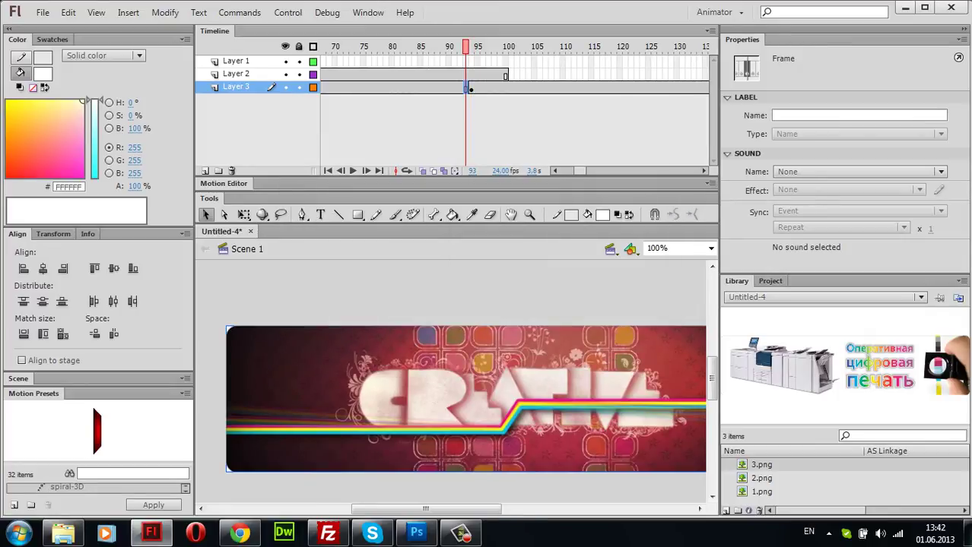
left_click_drag(579, 170, 563, 171)
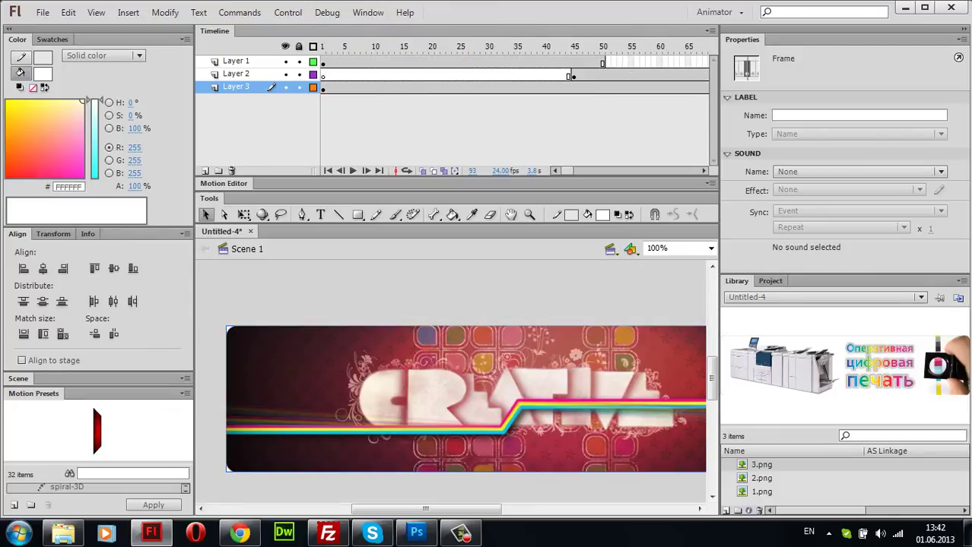
left_click(323, 87)
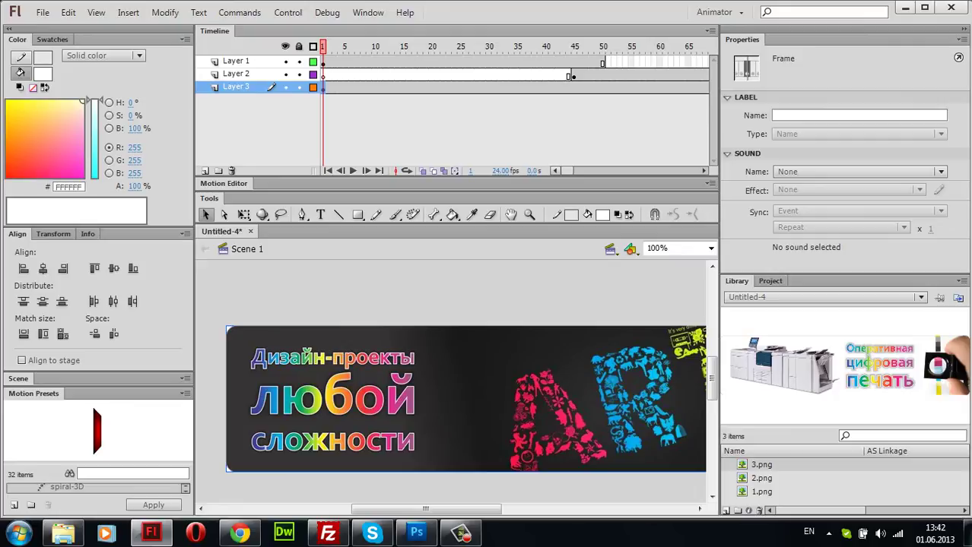
scroll(571, 77, "right", 4)
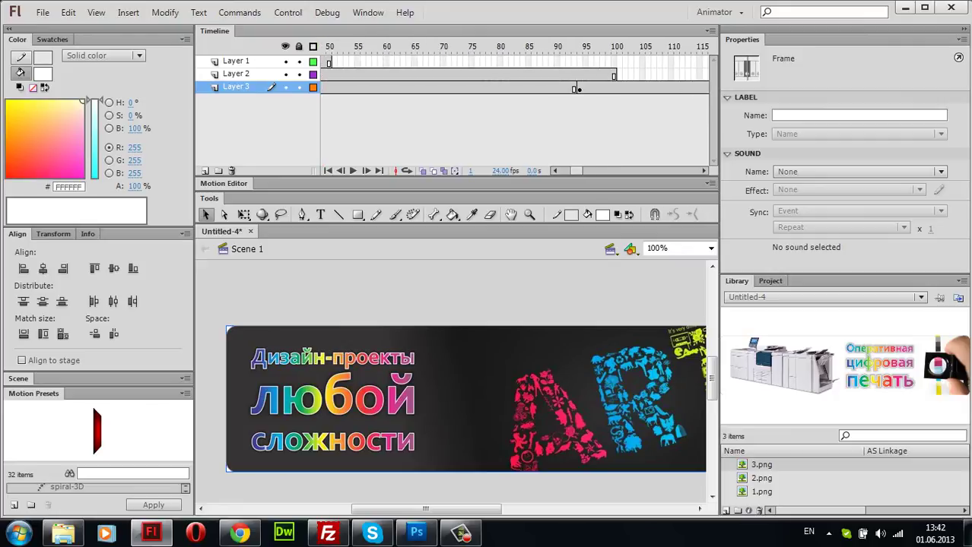
left_click(576, 88)
scroll(577, 89, "left", 4)
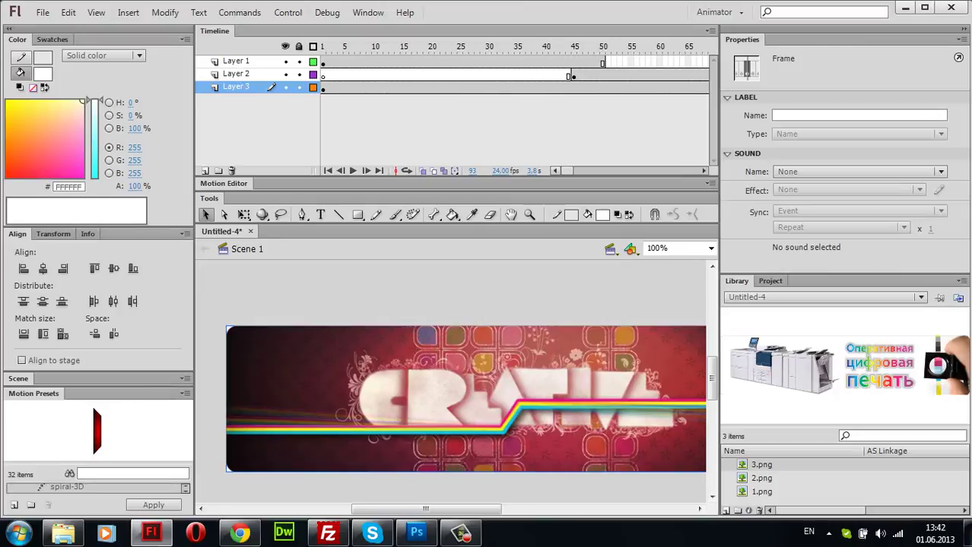
left_click(322, 87)
key("Delete")
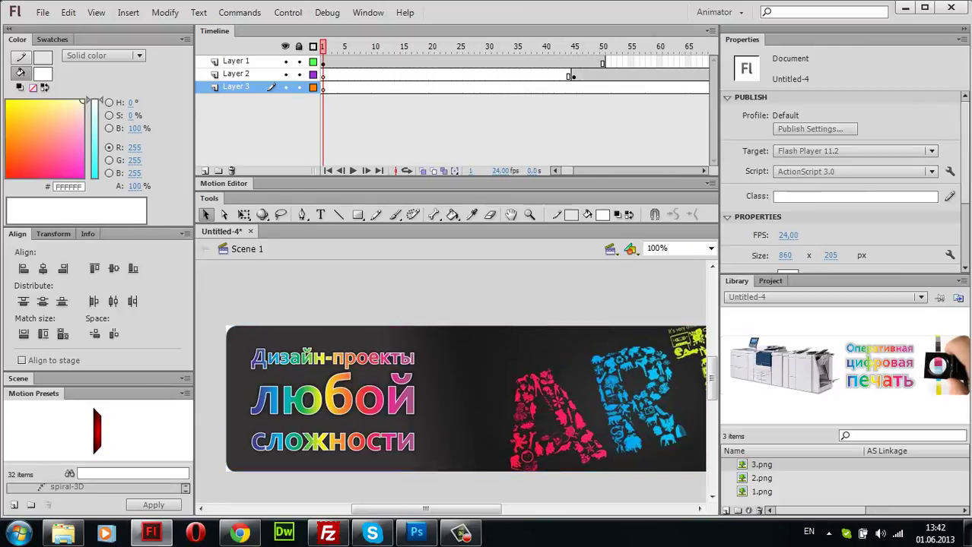
Step: Create a motion tween on Layer 1 from frame 1, converting its image to a symbol
mouse_move(566, 171)
left_mouse_down()
mouse_move(577, 170)
mouse_move(561, 170)
left_mouse_up()
left_click(322, 61)
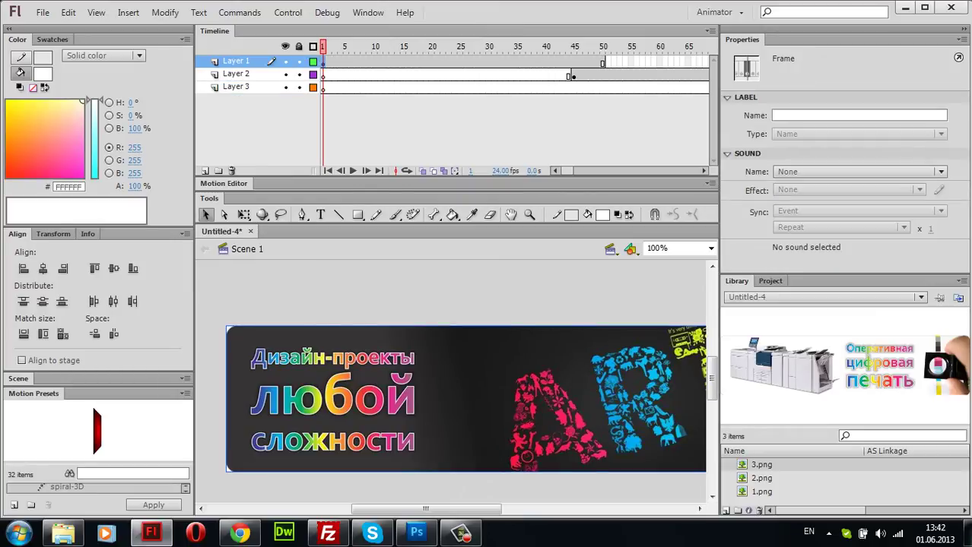
right_click(322, 61)
left_click(342, 67)
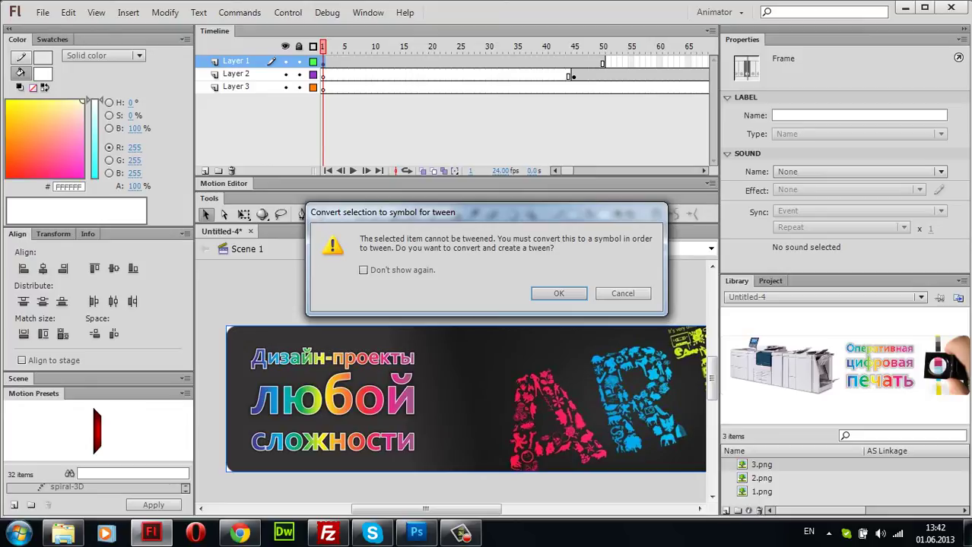
key("Return")
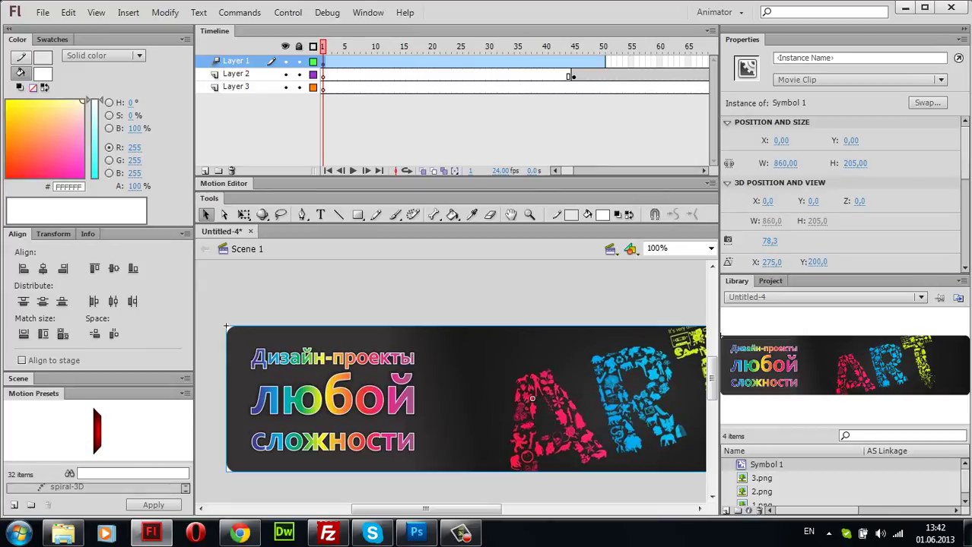
Step: Create a motion tween on Layer 2 from the frame 45 keyframe, converting its image to a symbol
left_click_drag(566, 170, 568, 170)
key("ctrl+shift+a")
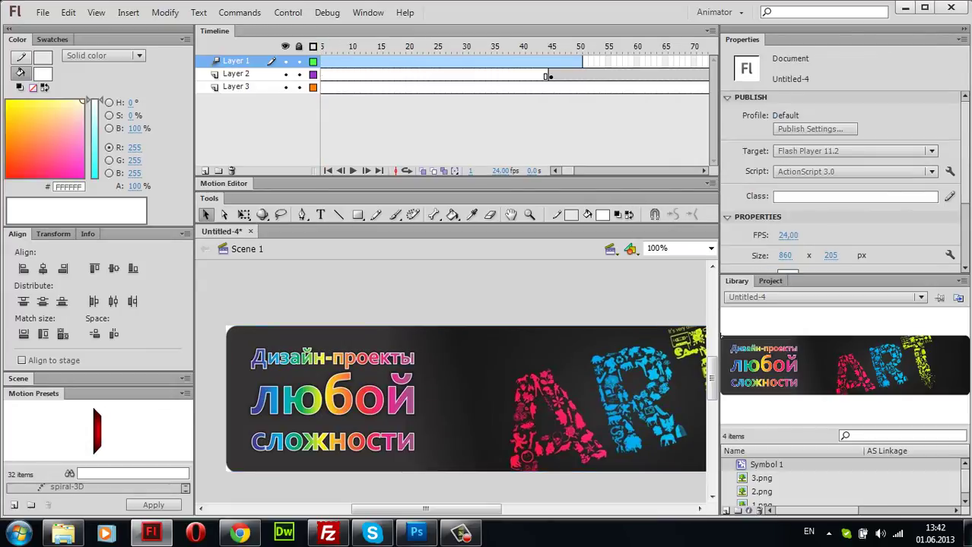
left_click(548, 75)
right_click(549, 74)
left_click(589, 82)
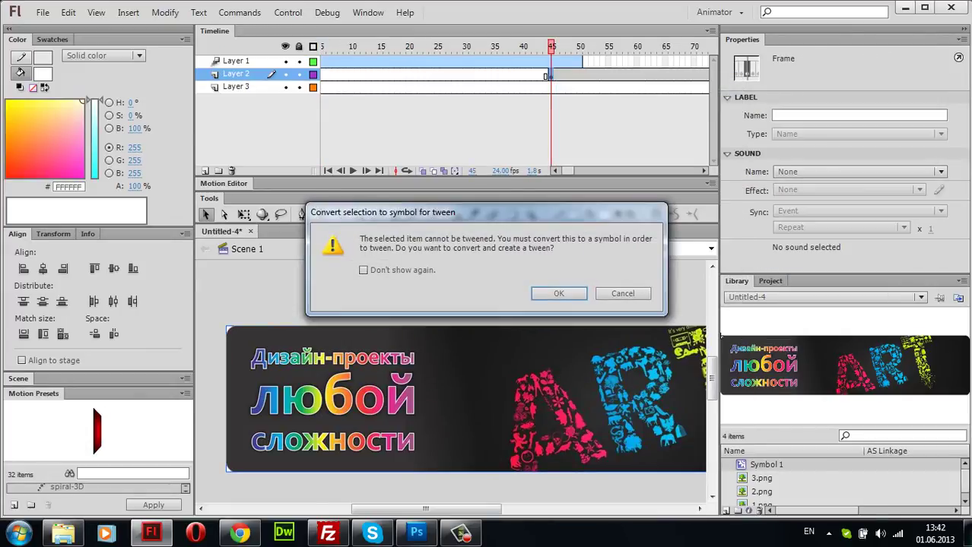
left_click(558, 293)
Step: Create a motion tween on Layer 3 from the frame 94 keyframe, converting its image to a symbol
scroll(467, 89, "right", 5)
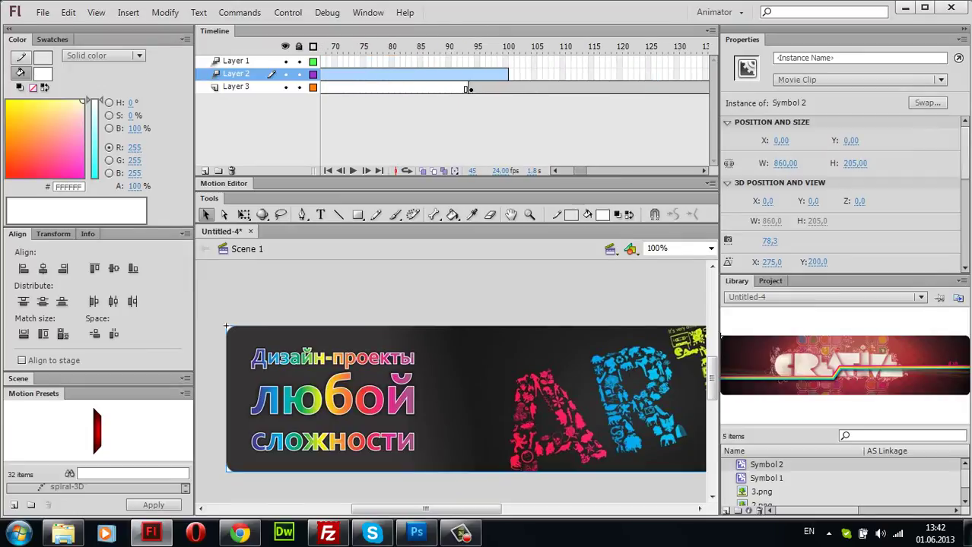
right_click(468, 89)
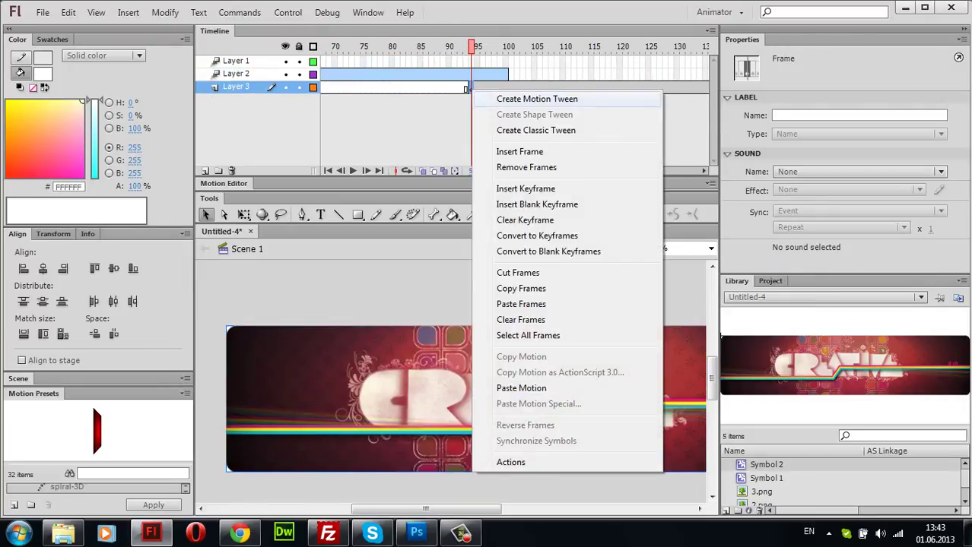
left_click(553, 97)
key("Return")
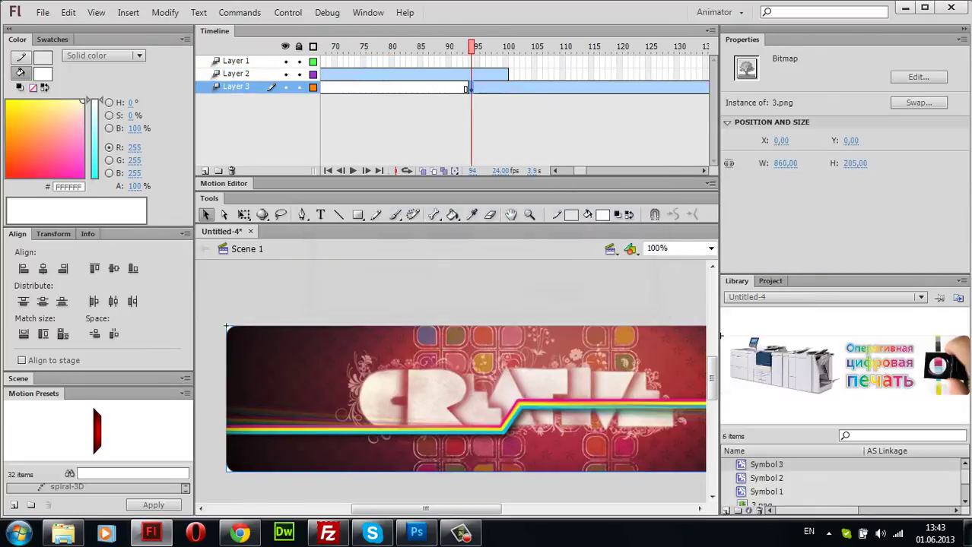
Step: Open the Motion Editor, dock it in the same group as the Timeline, and return to the Timeline
left_click_drag(580, 171, 565, 171)
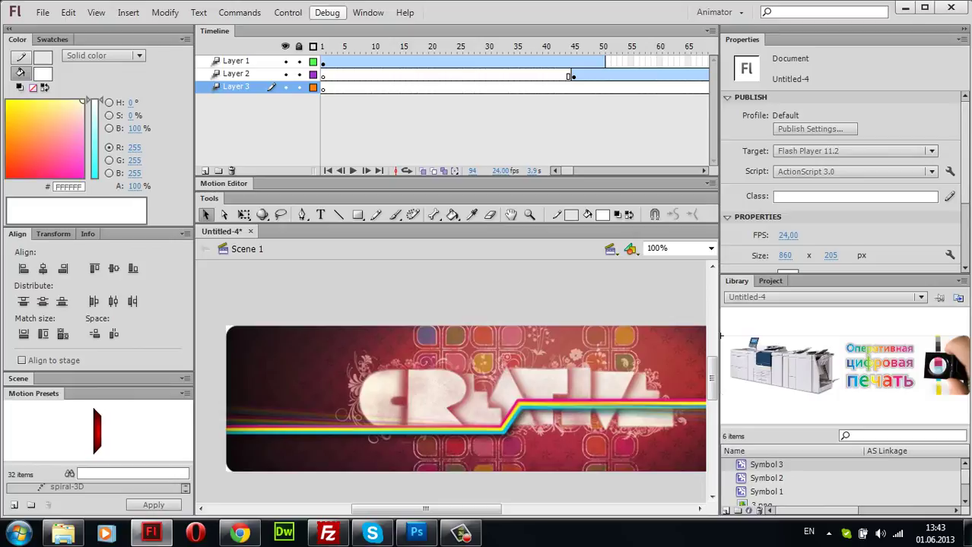
left_click(368, 12)
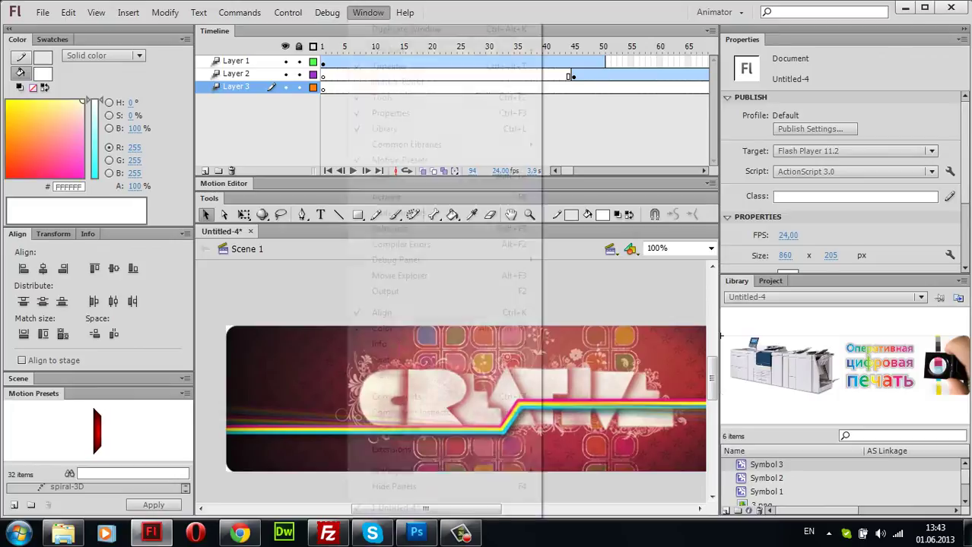
left_click(398, 82)
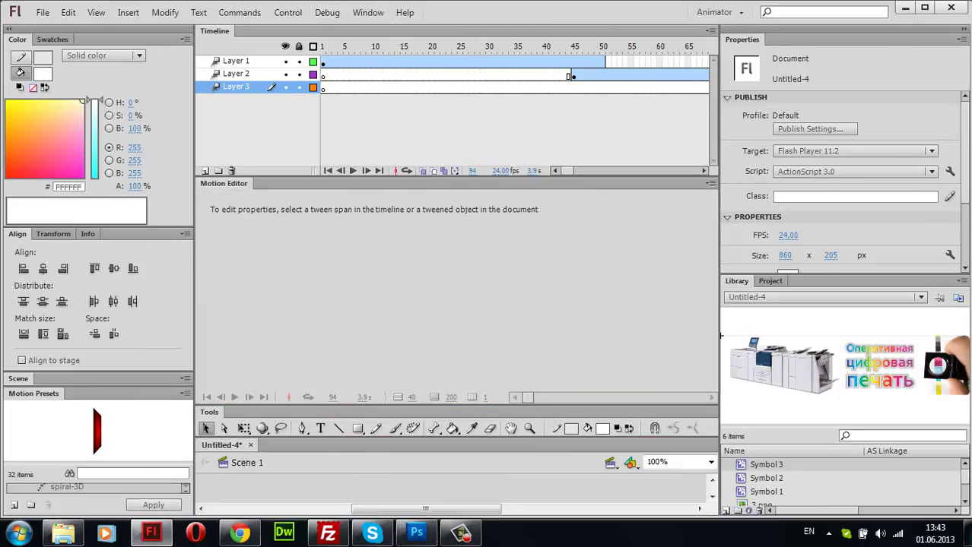
left_click_drag(224, 183, 263, 31)
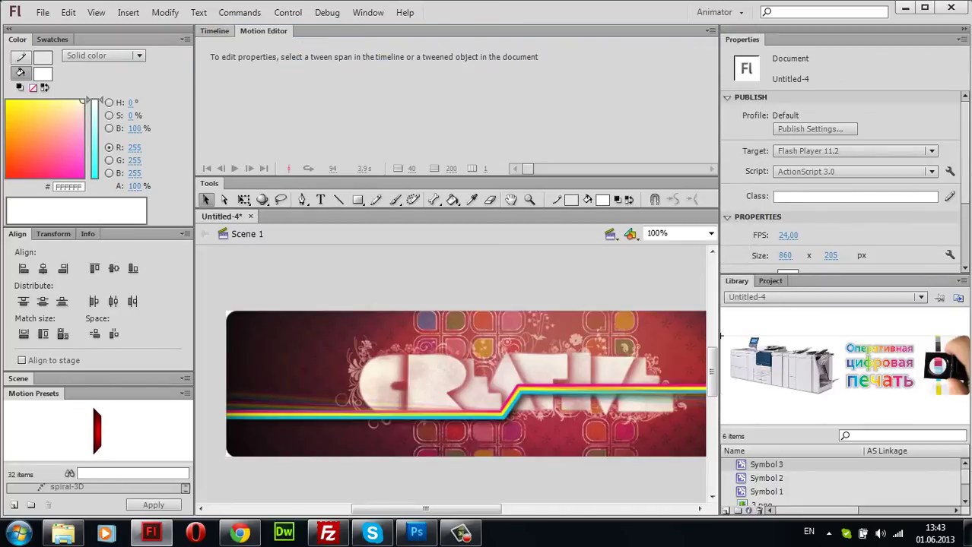
left_click(214, 31)
Step: Insert keyframes at frames 45 and 50 in Layer 1's tween and at frames 94 and 100 in Layer 2's tween
left_click(573, 61)
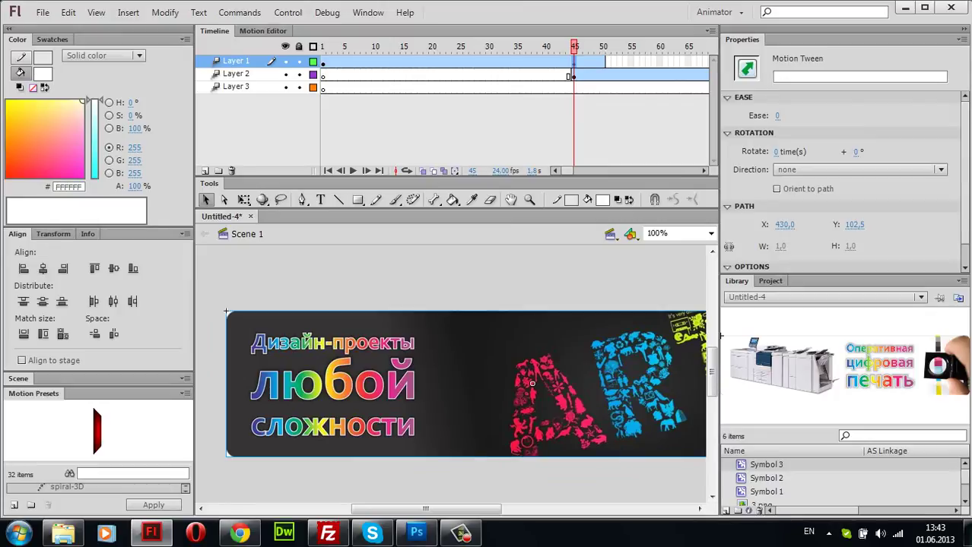
left_click(602, 61)
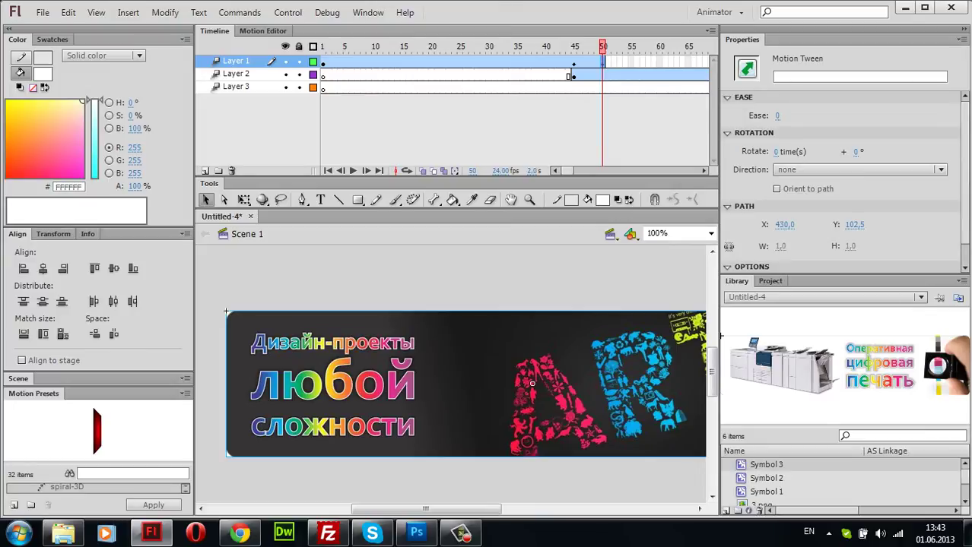
left_click_drag(567, 171, 575, 171)
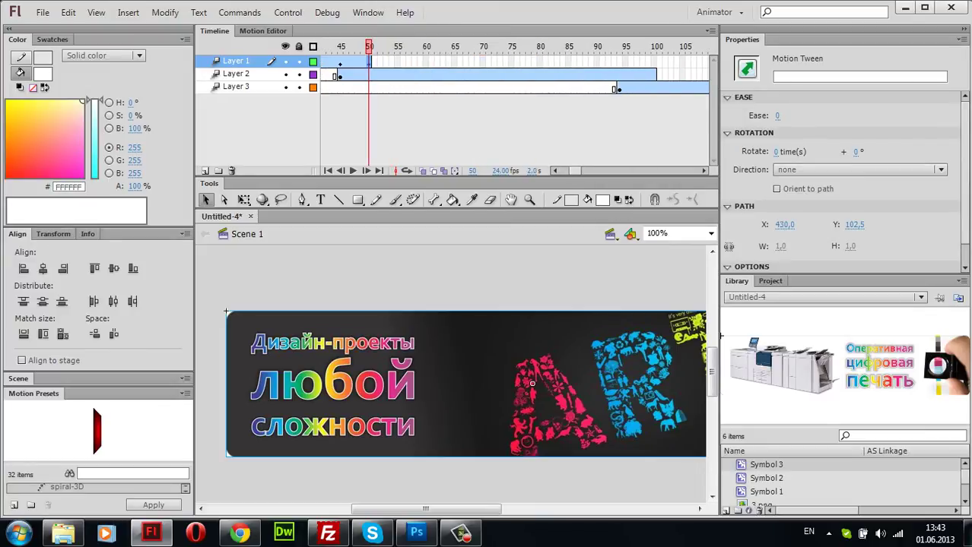
left_click(619, 75)
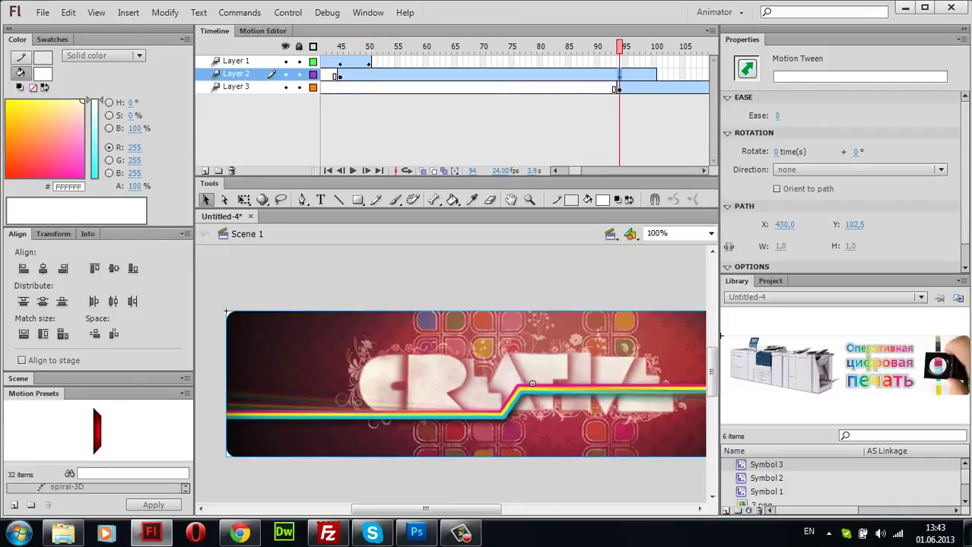
left_click(653, 75)
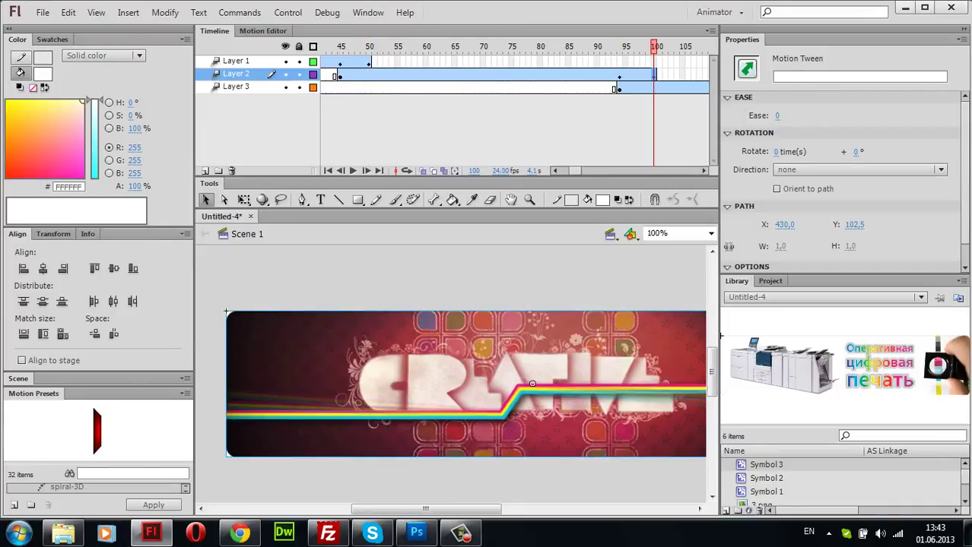
Step: Play the animation from frame 1, then view the existing banner on the uart.kz page in Chrome and return to Flash
left_click(328, 170)
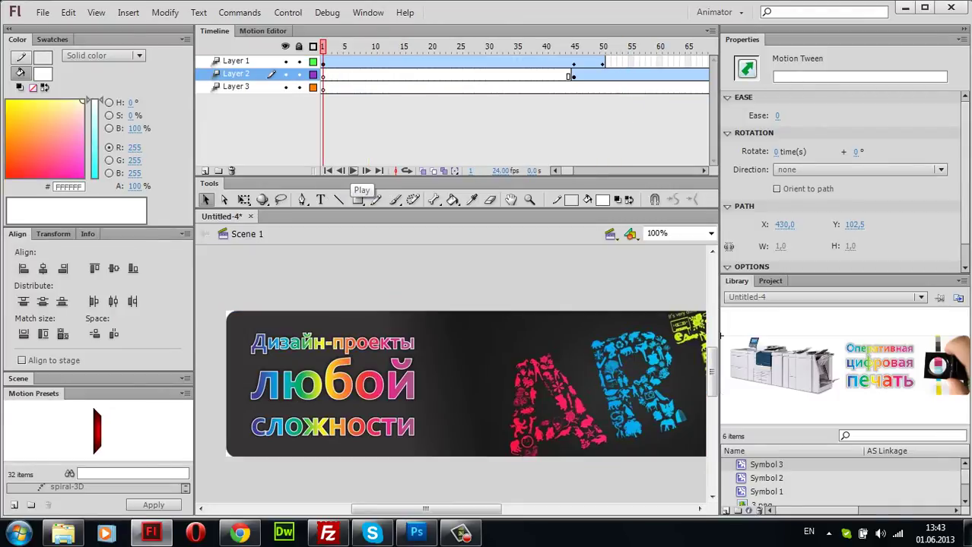
left_click(353, 170)
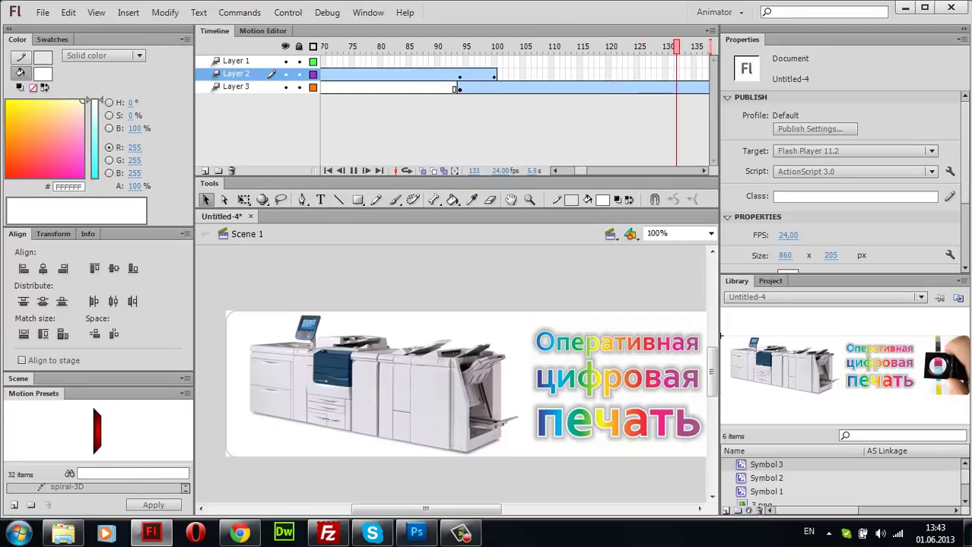
left_click(240, 533)
left_click(73, 9)
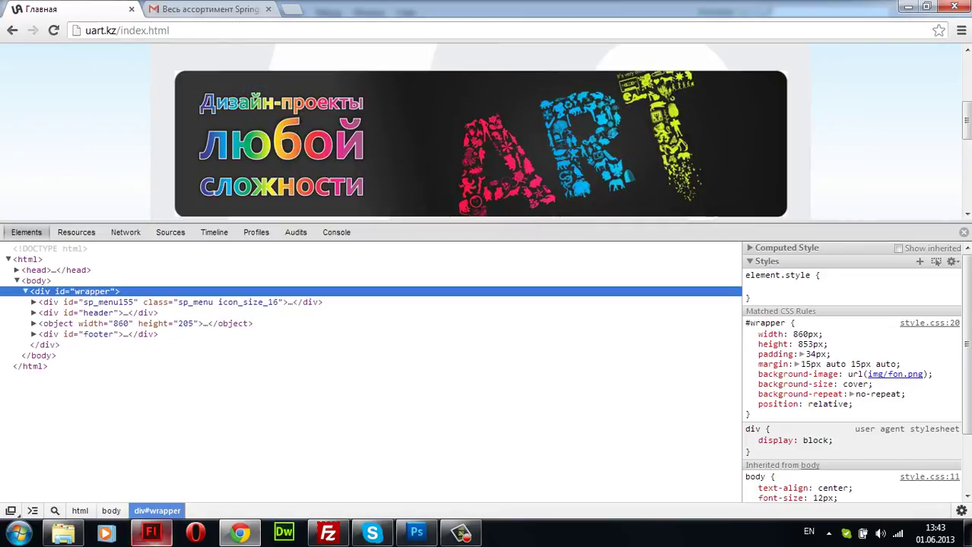
left_click(151, 534)
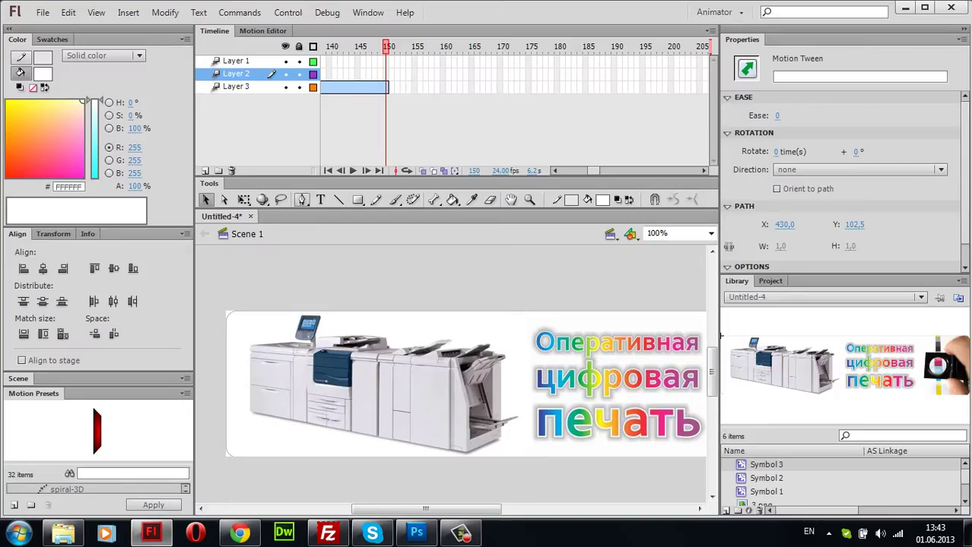
Step: Add an Alpha color effect with an amount of 0% to Layer 1's tween at frame 45
left_click_drag(593, 170, 567, 170)
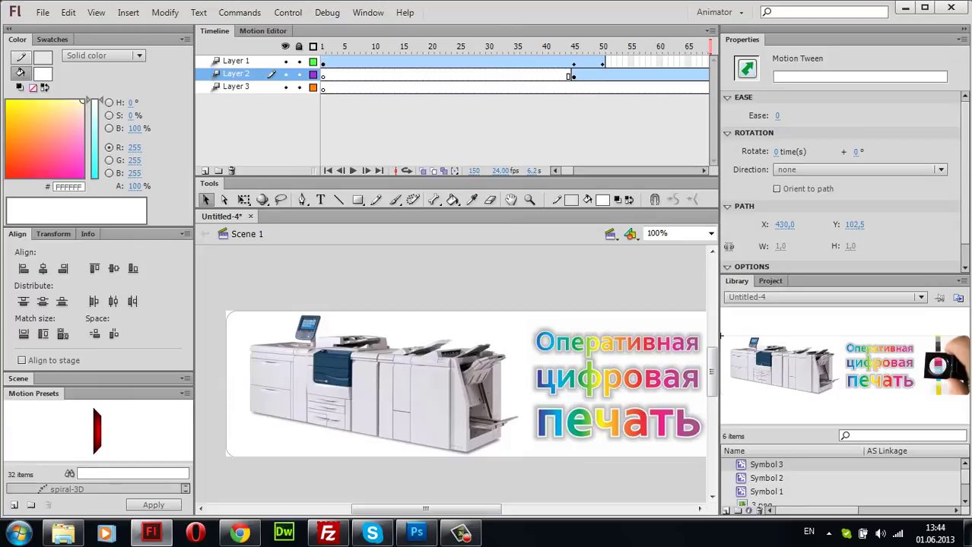
left_click(574, 62)
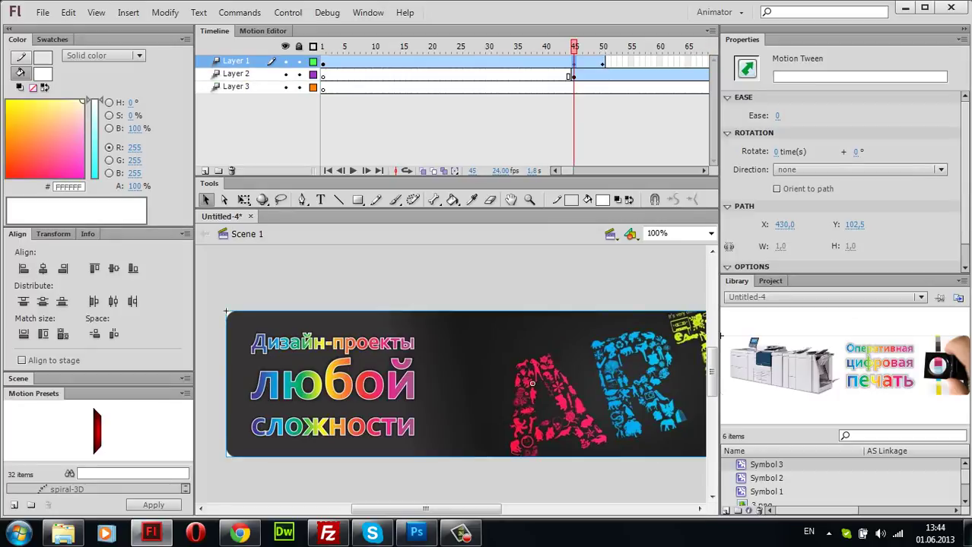
left_click(262, 30)
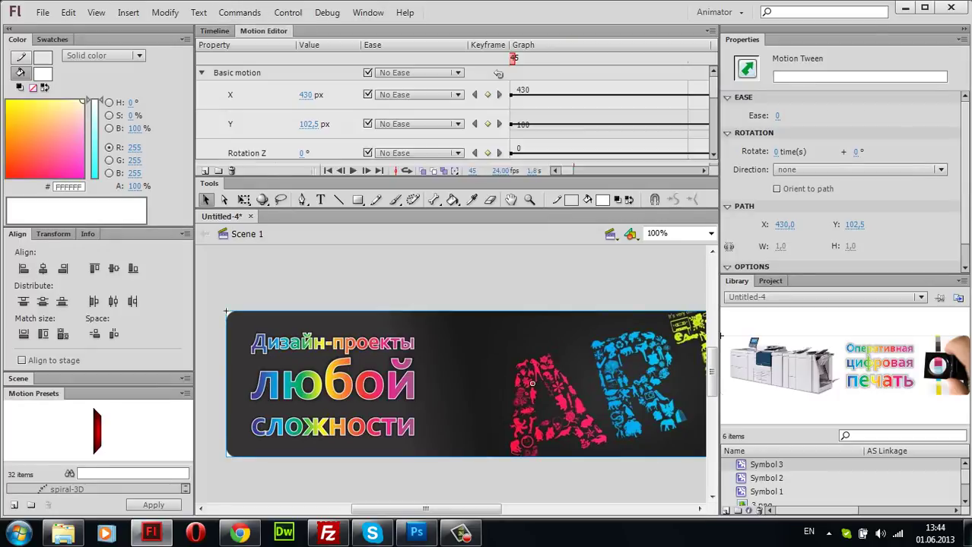
scroll(456, 111, "down", 6)
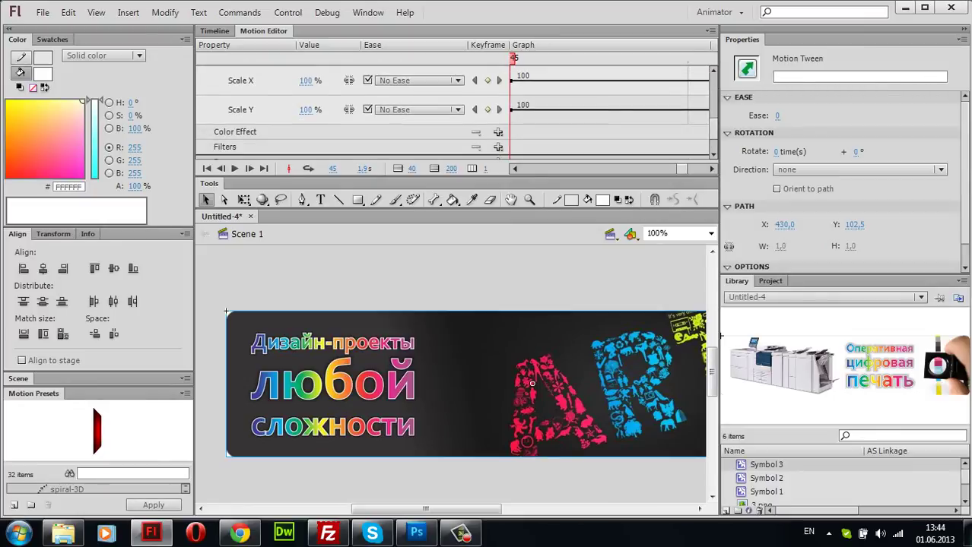
left_click(498, 146)
left_click(498, 131)
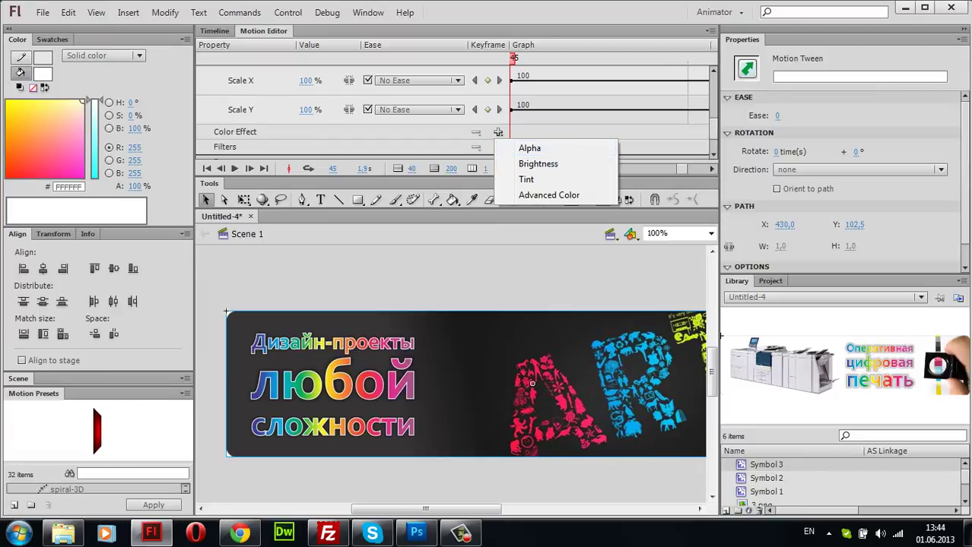
left_click(530, 148)
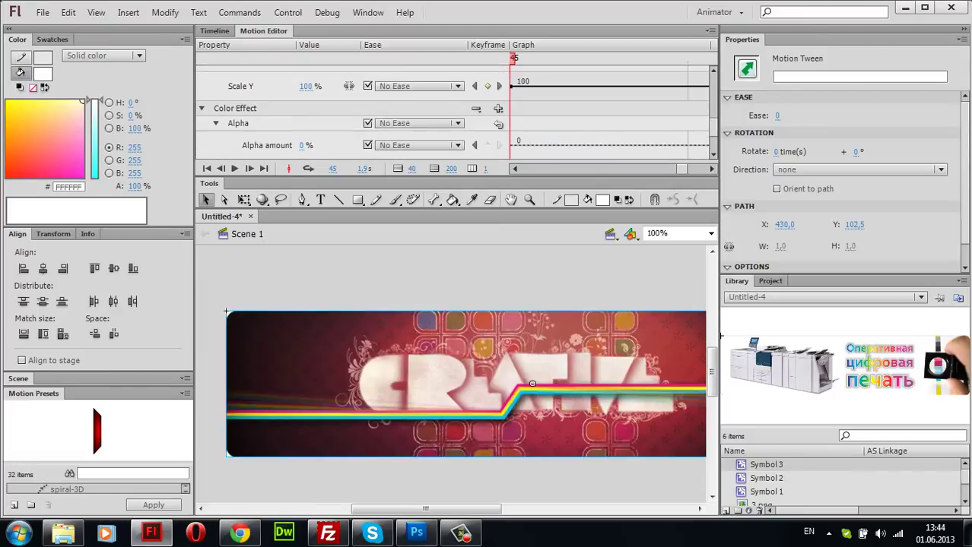
left_click(302, 146)
left_click(213, 30)
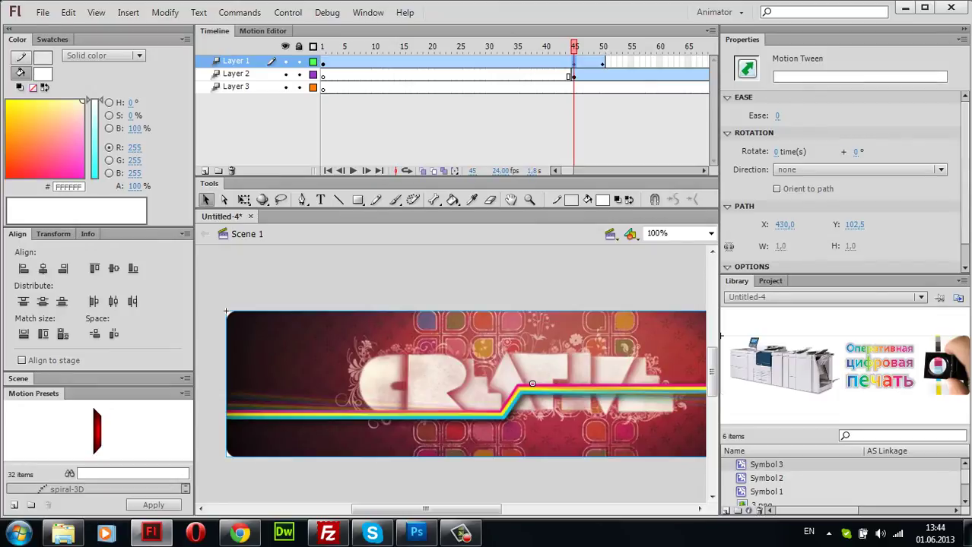
key("Escape")
Step: Set the Alpha amount of Layer 1's tween to 100% at frame 1 and deselect the tween
left_click(323, 63)
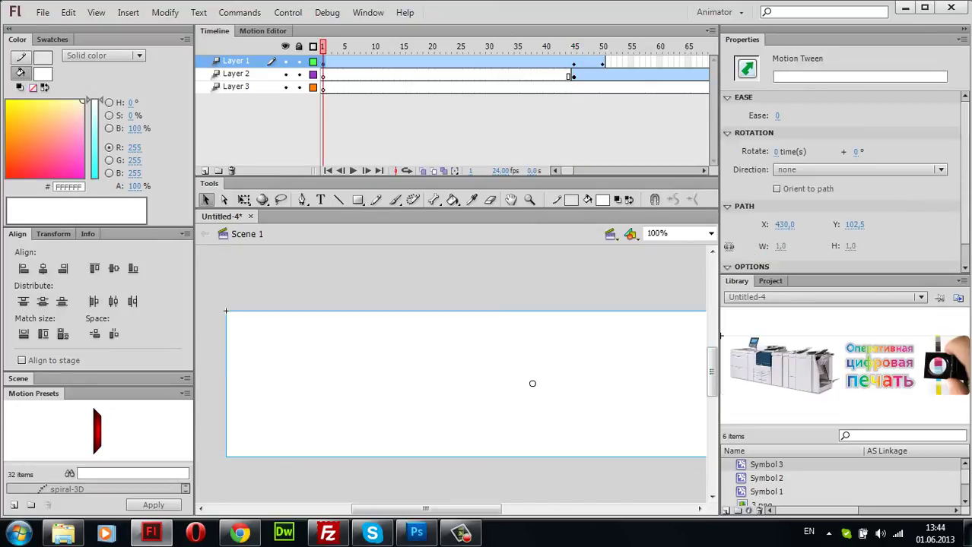
left_click(263, 30)
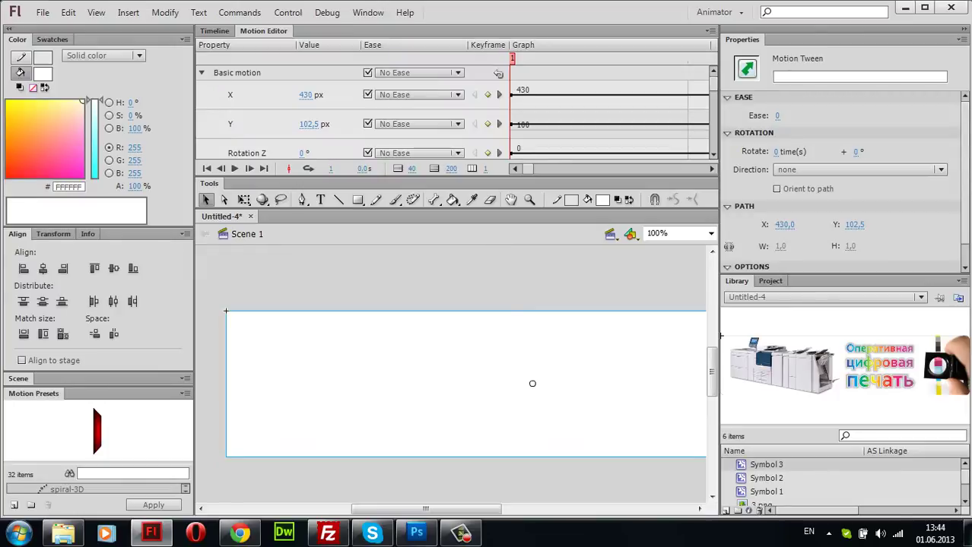
scroll(456, 110, "down", 8)
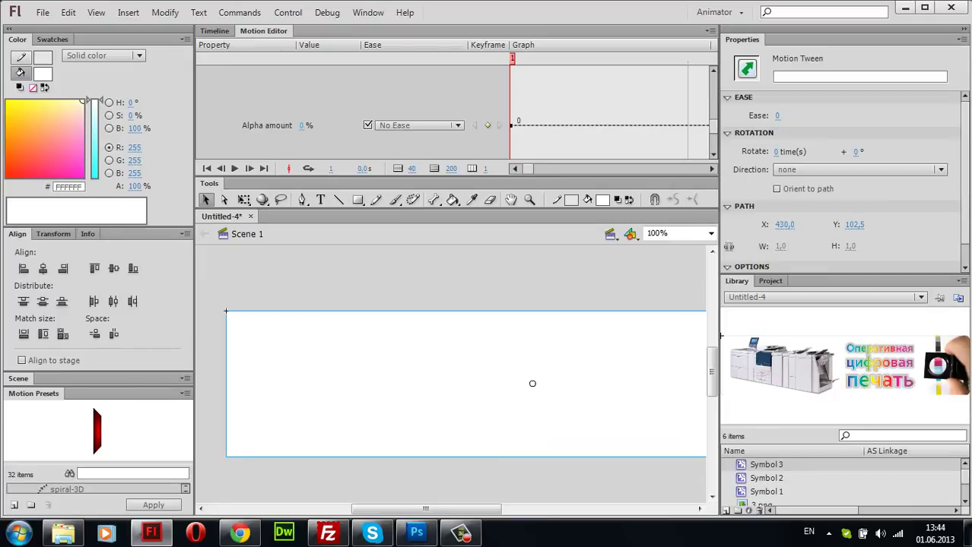
left_click_drag(302, 126, 349, 125)
type("100")
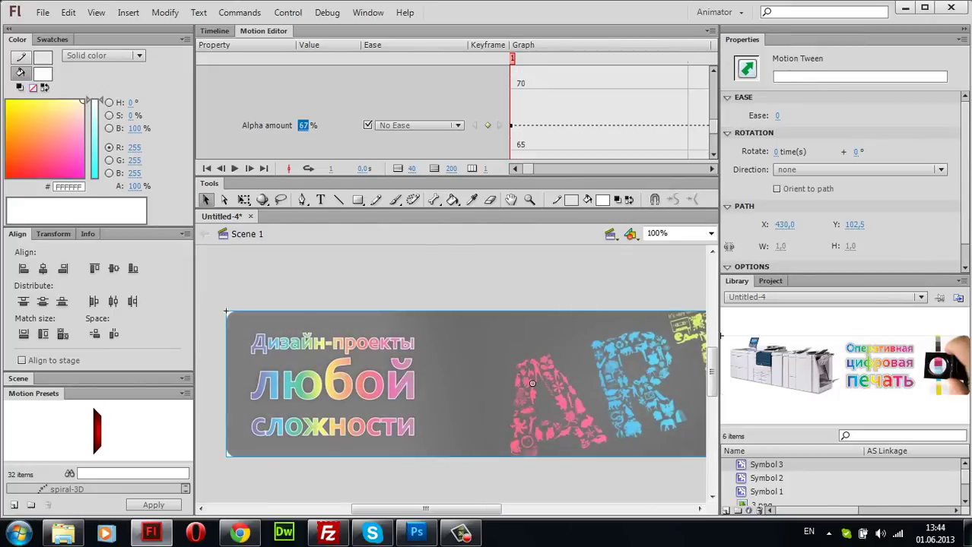
key("Return")
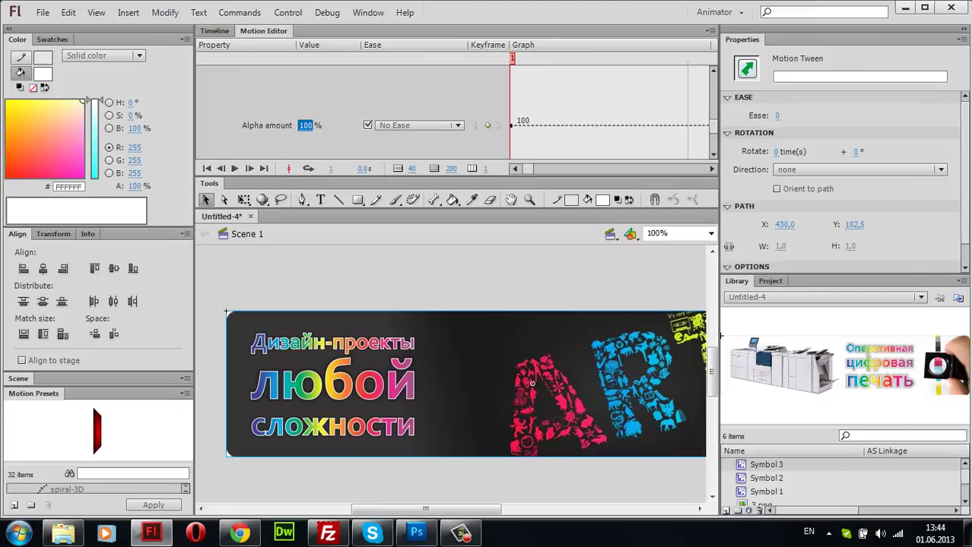
left_click(214, 30)
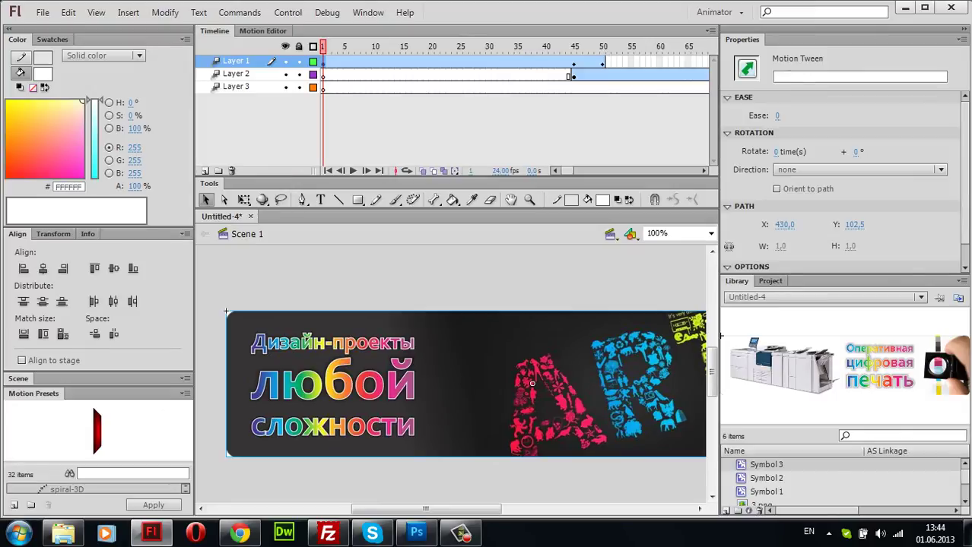
key("Escape")
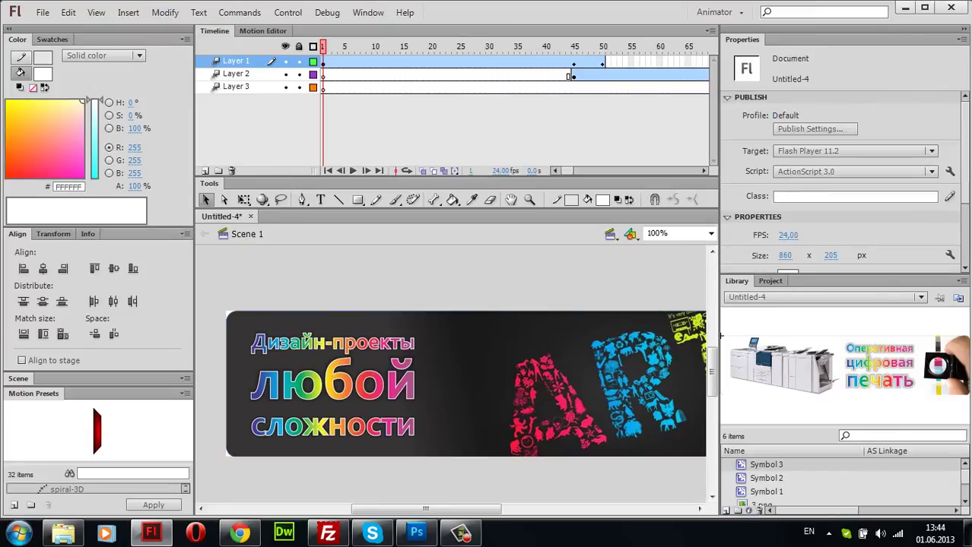
Step: Check the Alpha amount of Layer 1's tween at frame 45 in the Motion Editor
left_click(463, 62)
key("Escape")
left_click(236, 60)
key("Escape")
left_click(573, 61)
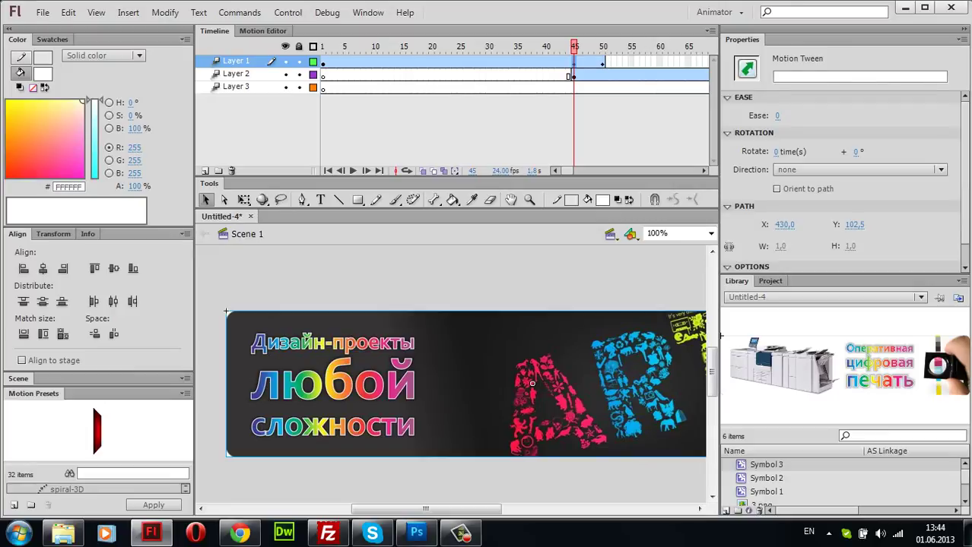
left_click(263, 30)
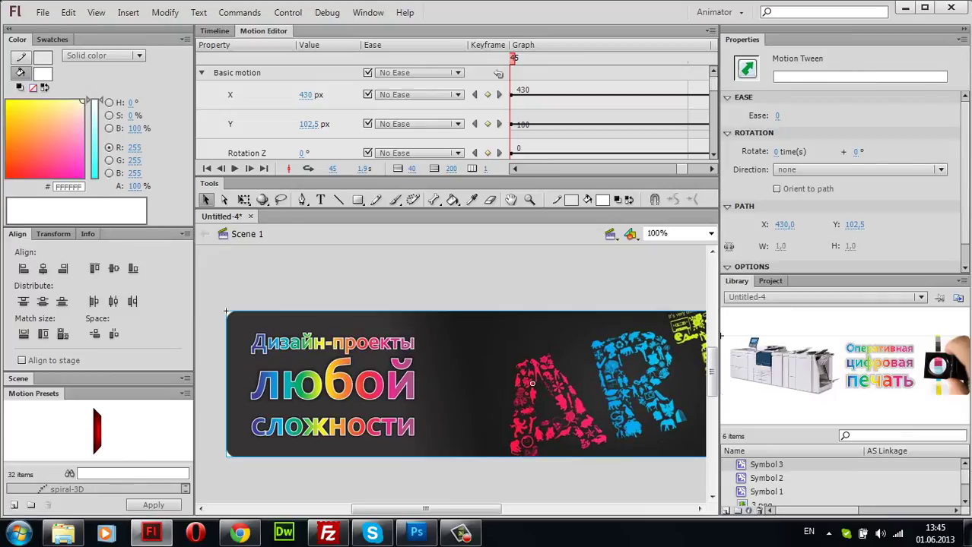
scroll(456, 113, "down", 6)
scroll(456, 112, "up", 2)
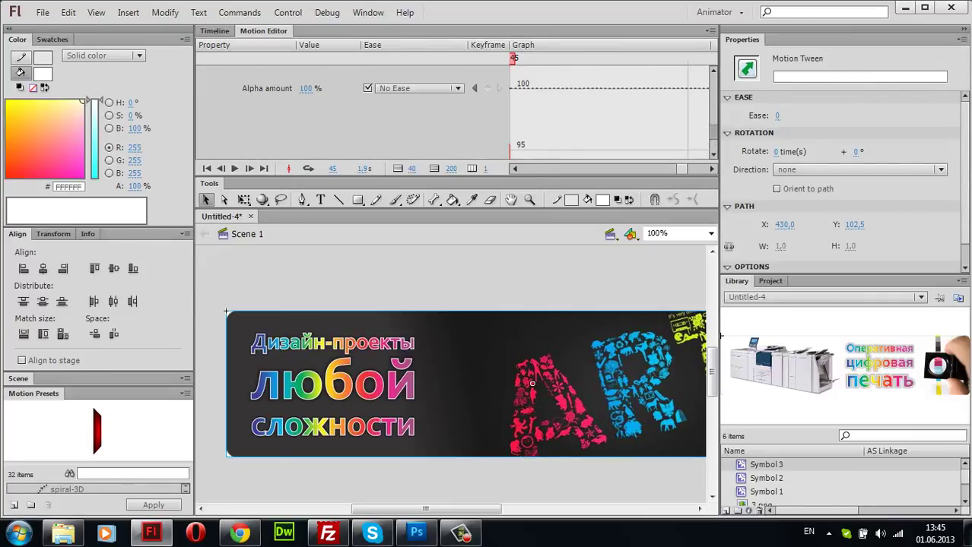
left_click(213, 31)
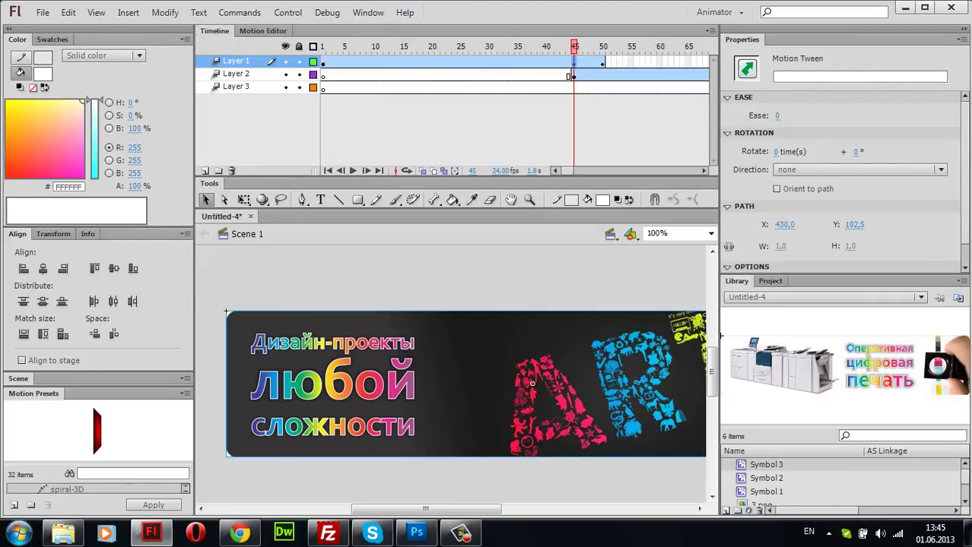
key("ctrl+shift+a")
Step: Set the Alpha amount of Layer 1's tween to 0% at frame 50
left_click(574, 63)
left_click(603, 47)
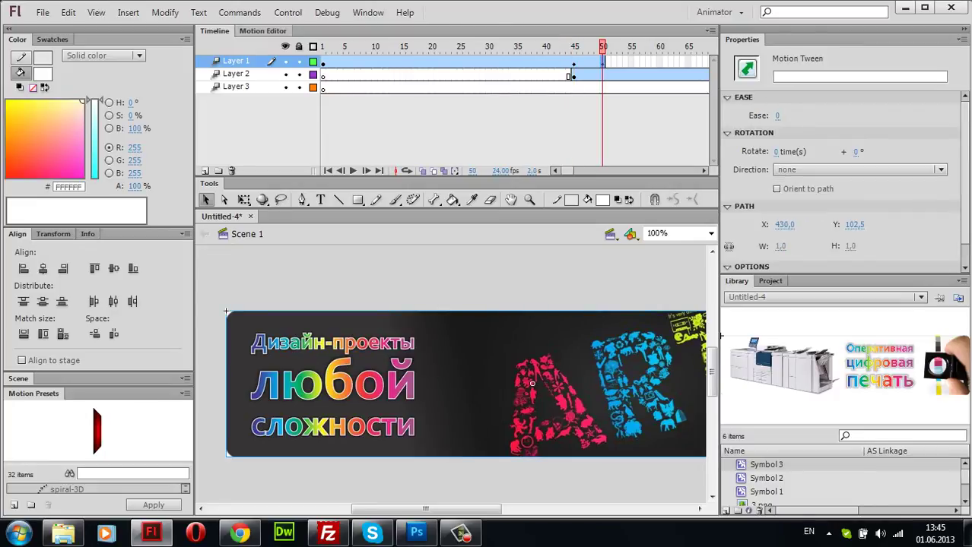
left_click(263, 31)
scroll(498, 74, "down", 8)
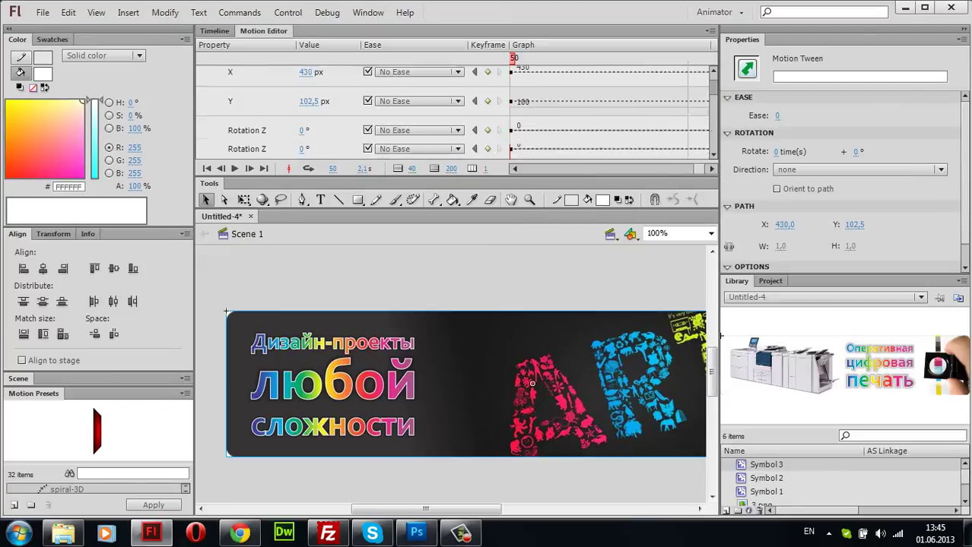
scroll(498, 74, "down", 1)
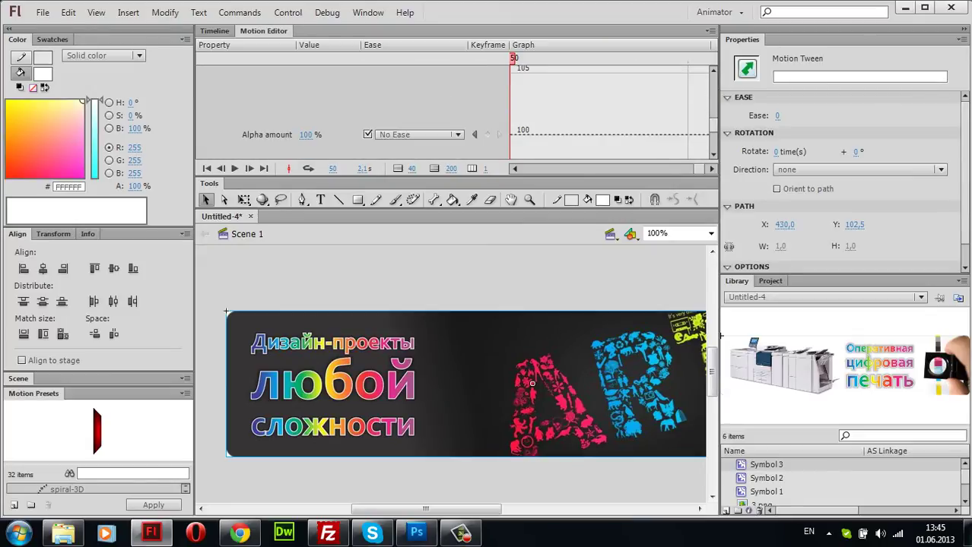
left_click(306, 134)
type("0")
key("Return")
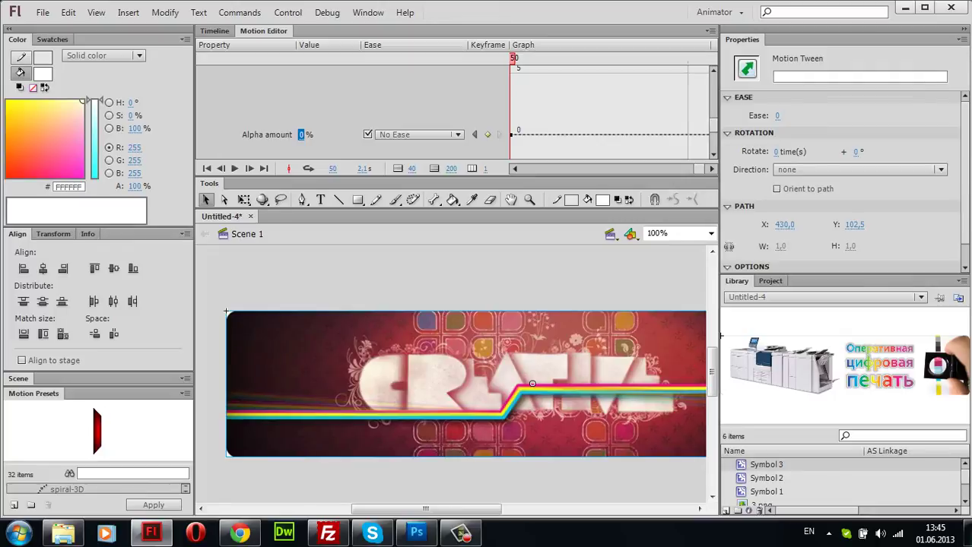
left_click(214, 30)
Step: Hide Layers 2 and 3 and scrub the playhead back to frame 28 to check Layer 1's fade
left_click_drag(285, 74, 285, 87)
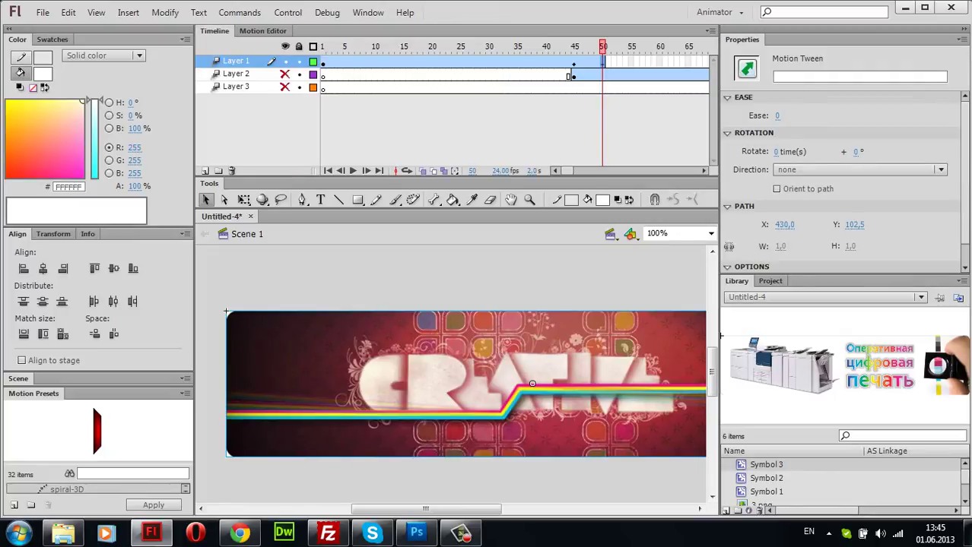
left_click(320, 282)
left_click_drag(602, 47, 477, 48)
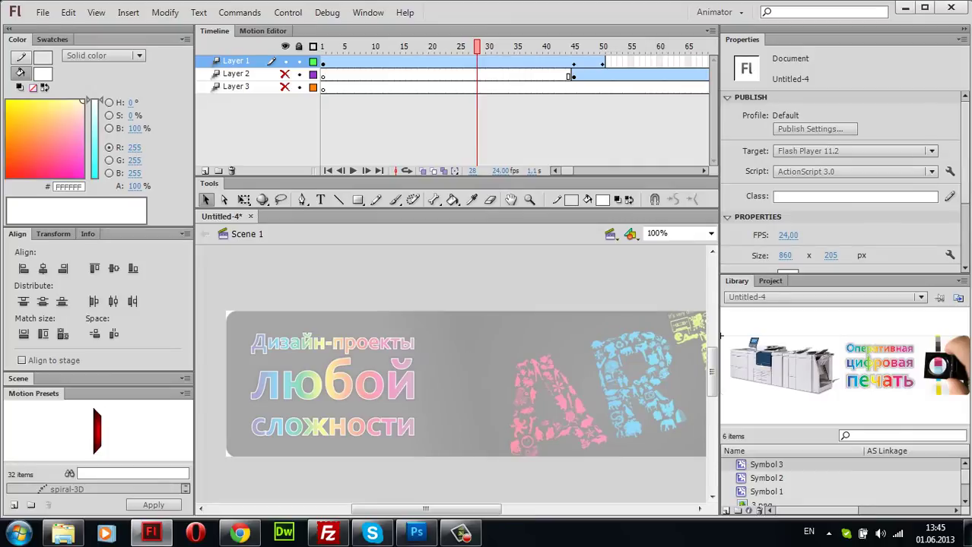
Step: Set the Alpha amount of Layer 1's tween to 100% at frame 45
left_click(322, 62)
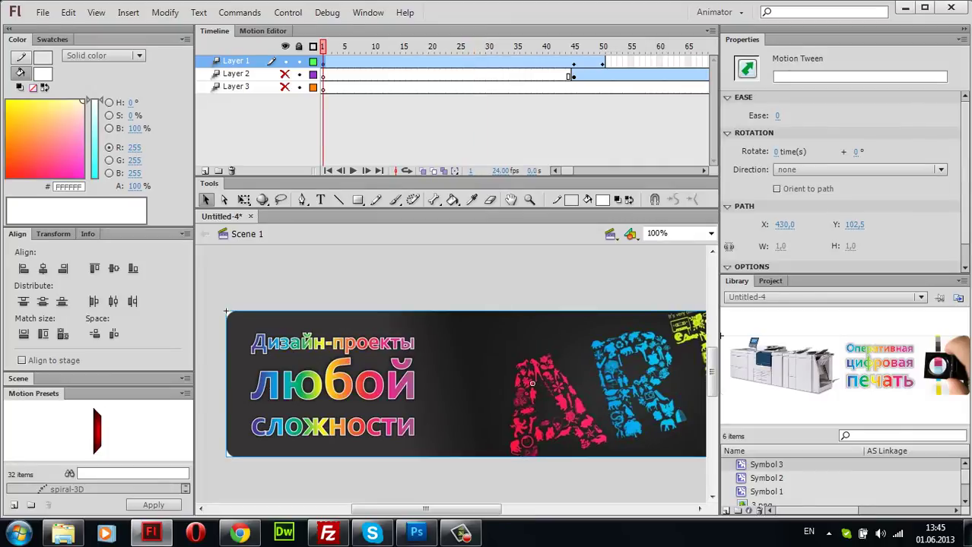
left_click(574, 62)
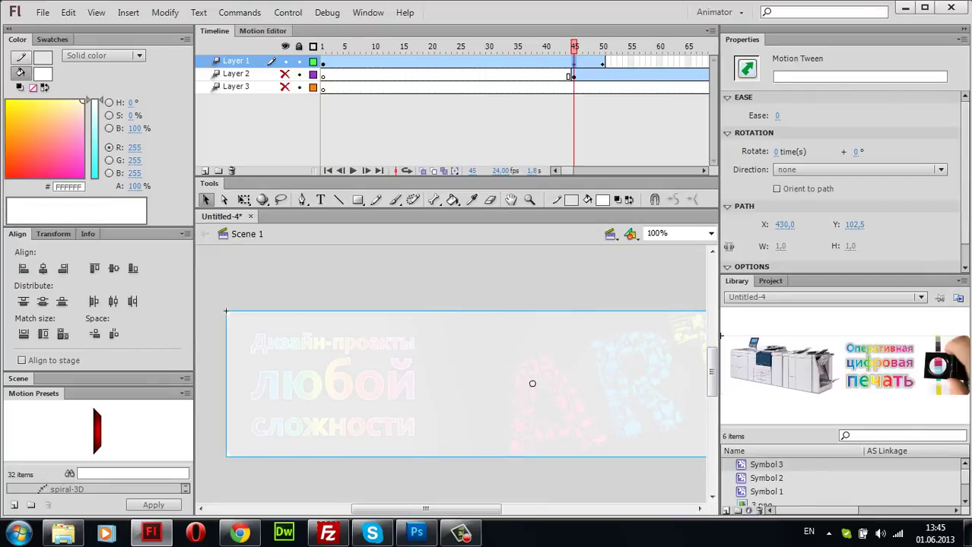
left_click(263, 30)
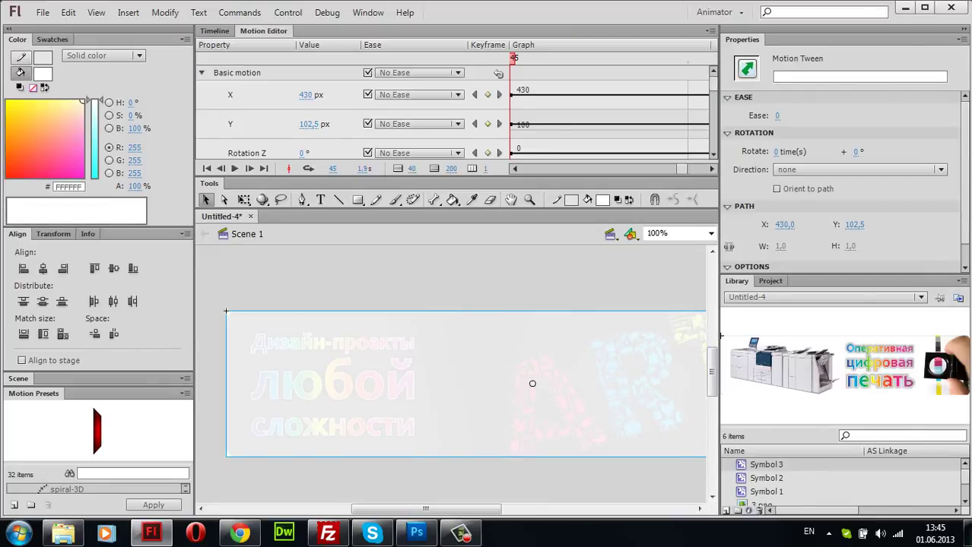
scroll(475, 112, "down", 8)
scroll(475, 113, "up", 1)
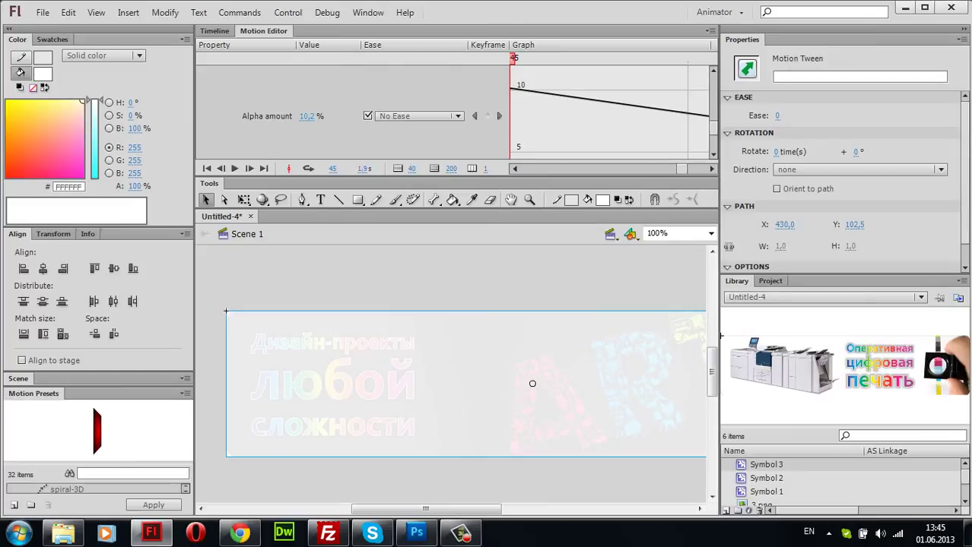
left_click(307, 116)
type("100")
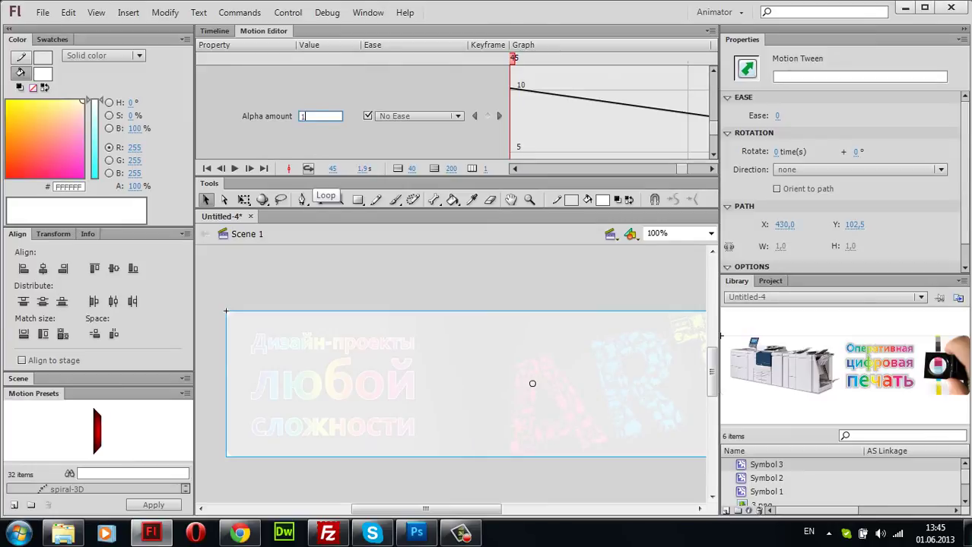
key("Return")
left_click(214, 31)
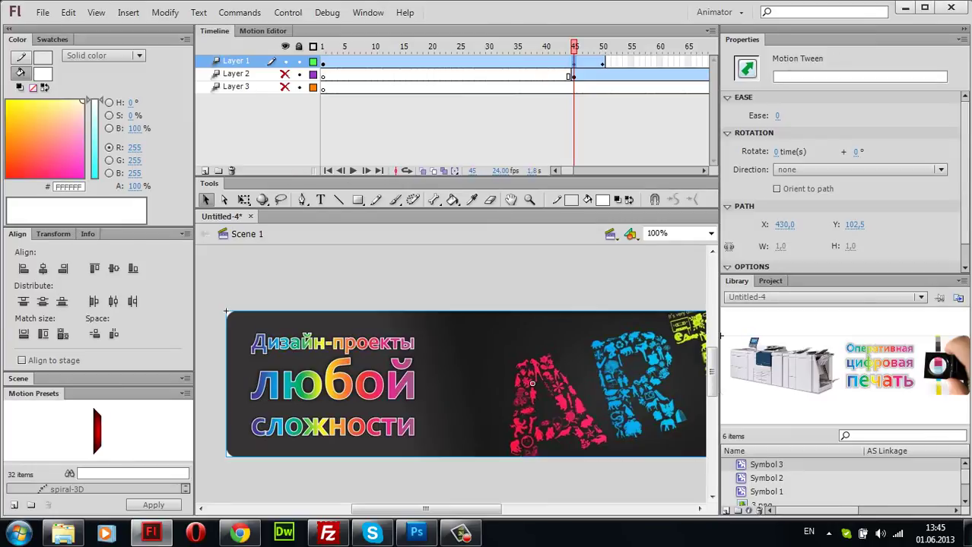
Step: Play the animation from frame 1 to preview Layer 1's fade-out on its own
key("ctrl+shift+a")
left_click(323, 61)
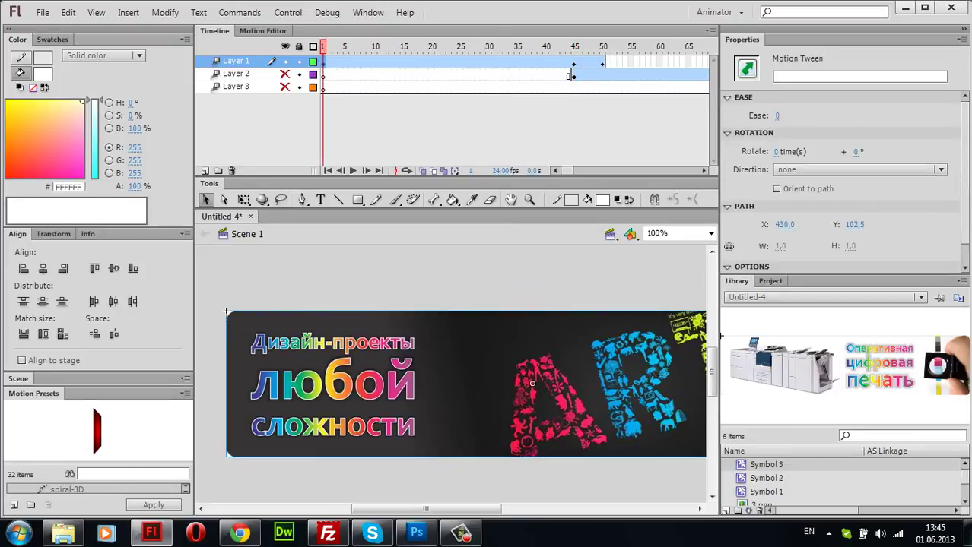
key("Return")
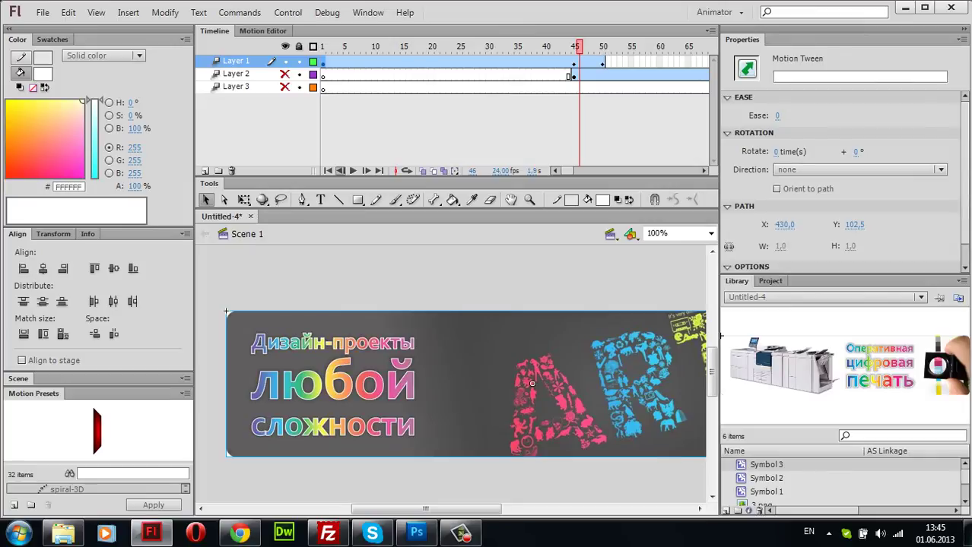
left_click(340, 171)
key("Return")
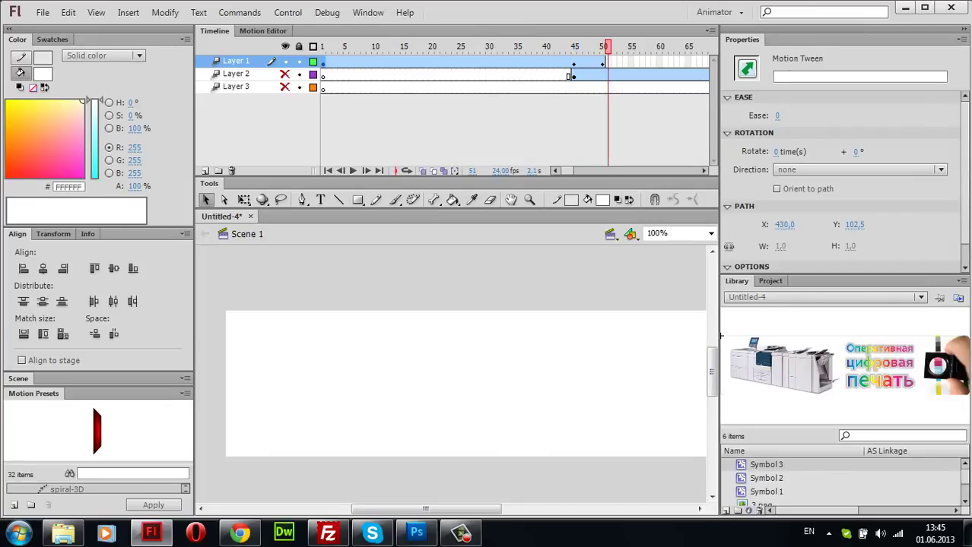
Step: Show Layer 2 again and play the animation to check the transition from Layer 1 to Layer 2
left_click(570, 76)
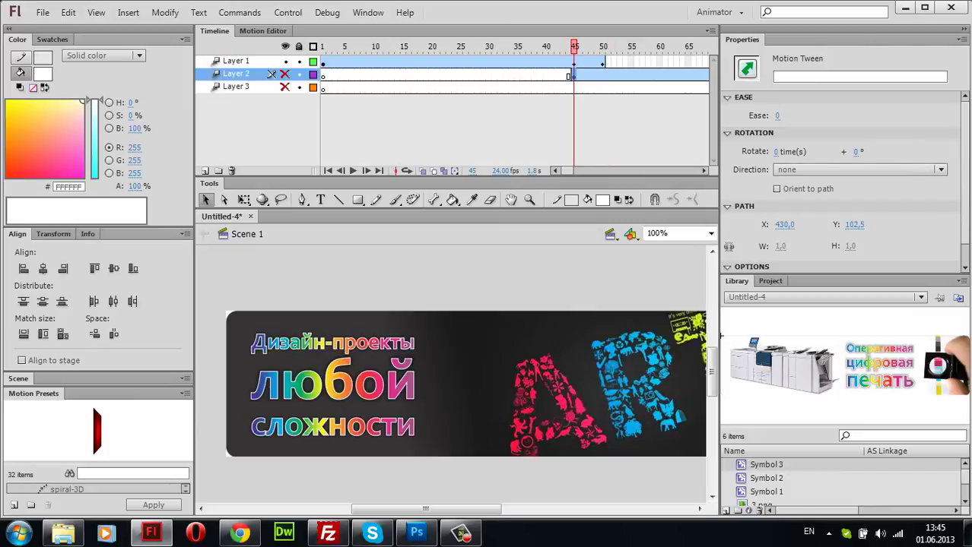
left_click(286, 73)
key("Return")
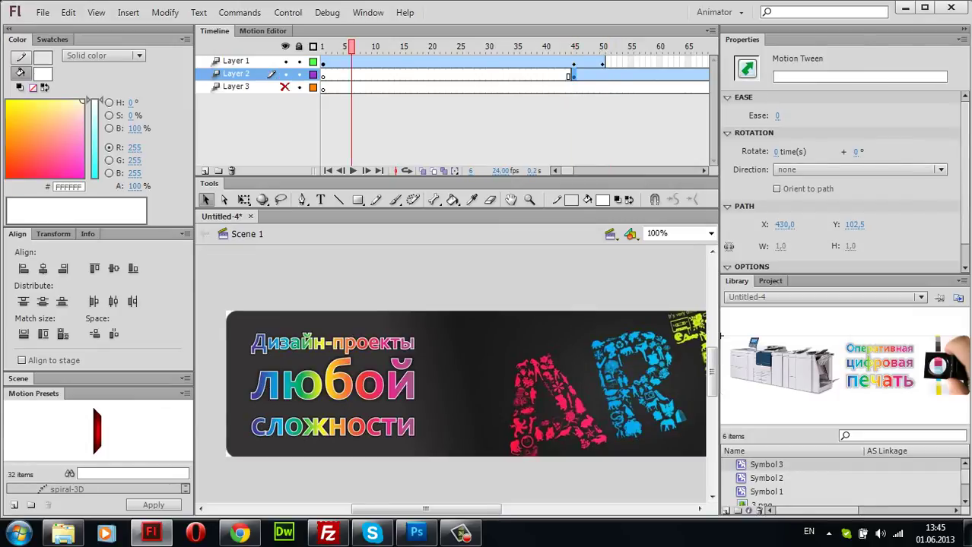
left_click(353, 170)
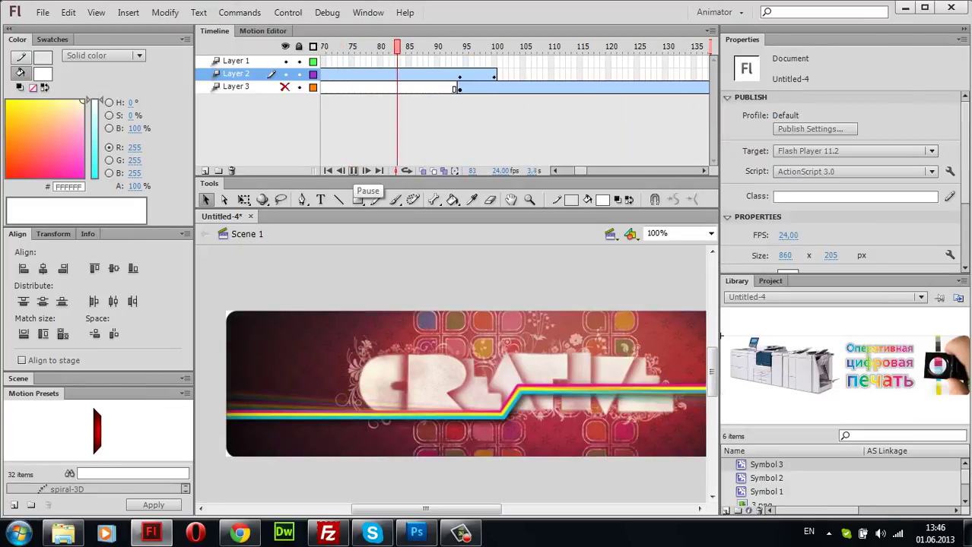
left_click(353, 171)
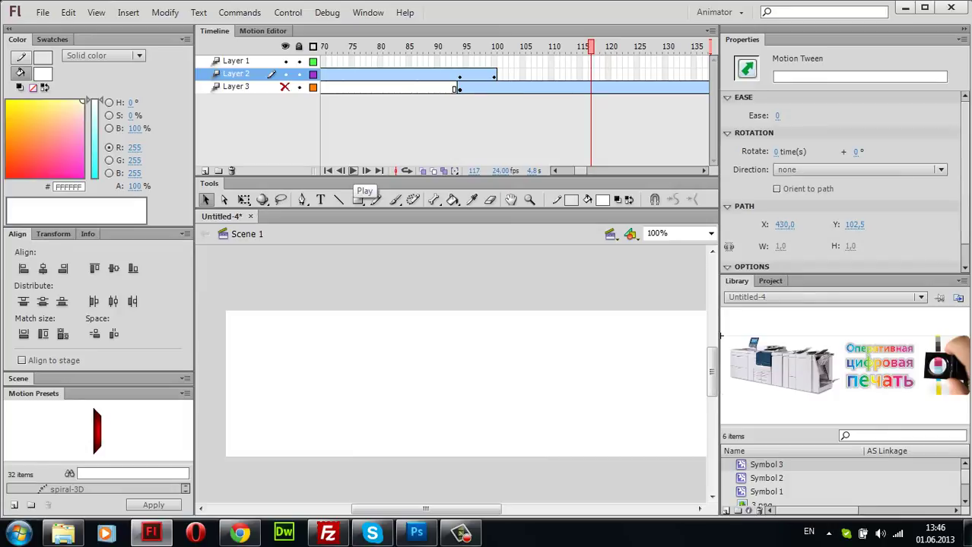
Step: Show Layer 3 again and play the animation past frame 100 to check the change from Layer 2 to Layer 3
left_click(284, 87)
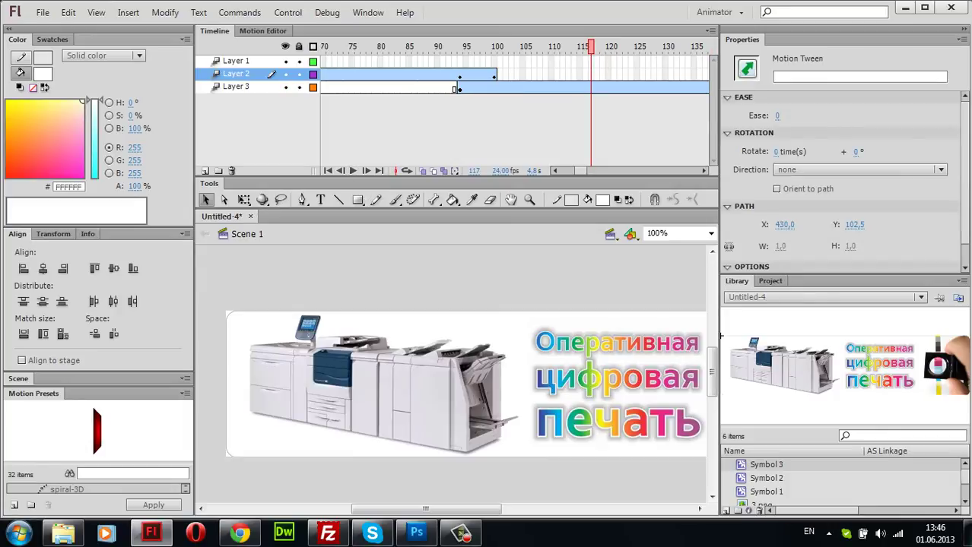
left_click(411, 47)
left_click(353, 170)
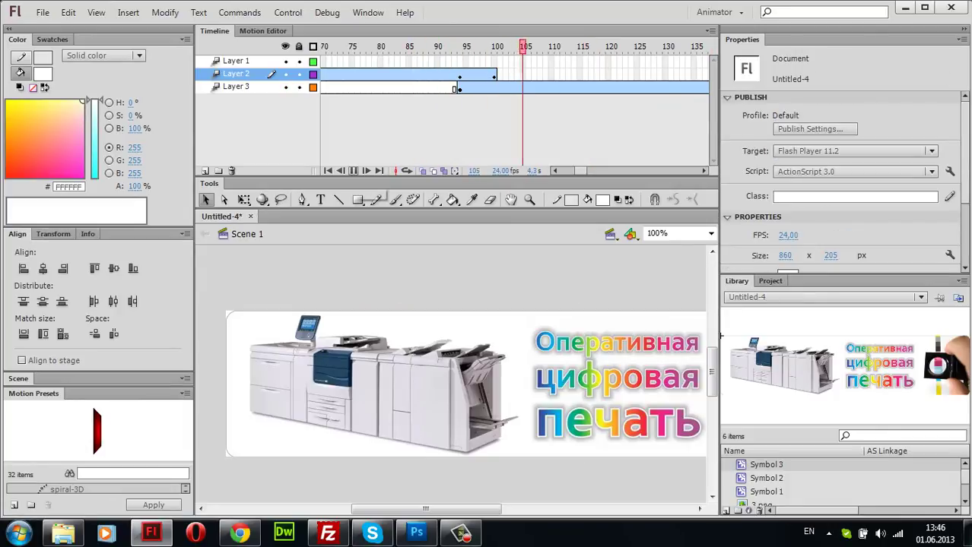
left_click(353, 170)
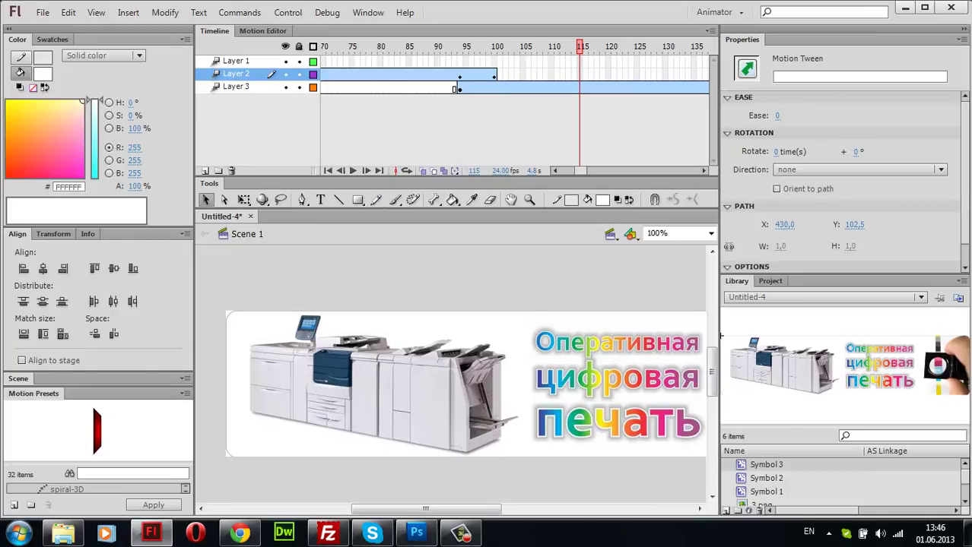
left_click_drag(580, 171, 564, 170)
key("Return")
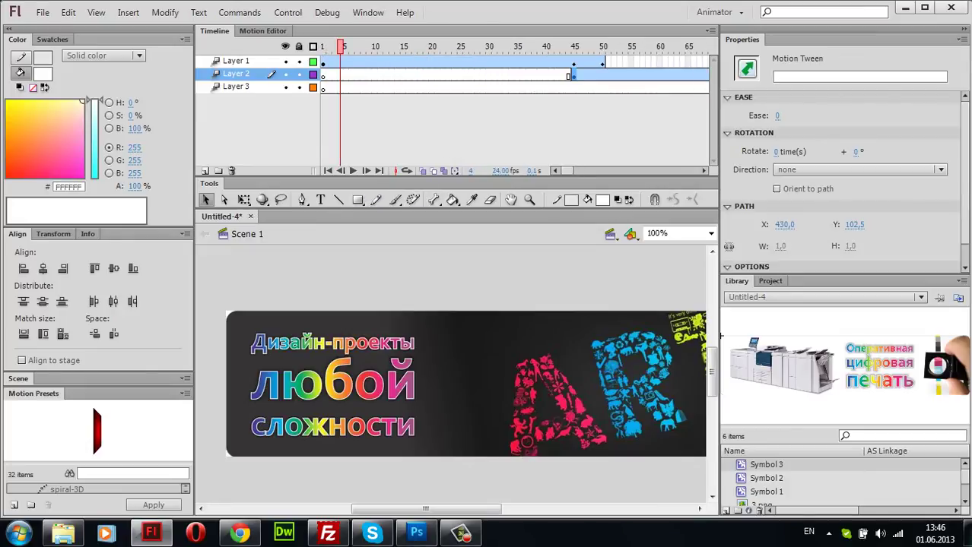
Step: Add an Alpha color effect with an amount of 0% to Layer 2's tween at frame 100 and deselect the tween
scroll(569, 76, "right", 4)
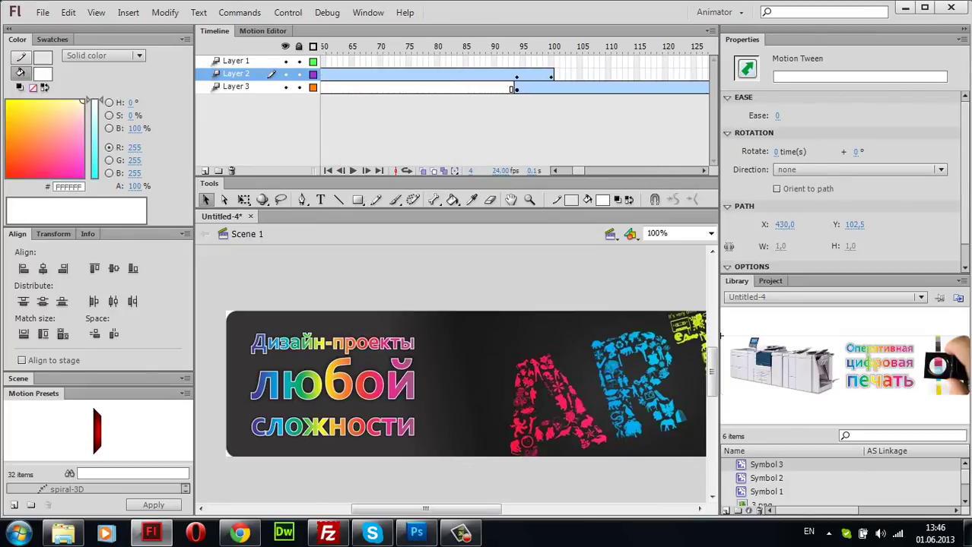
left_click(513, 89)
left_click(517, 74)
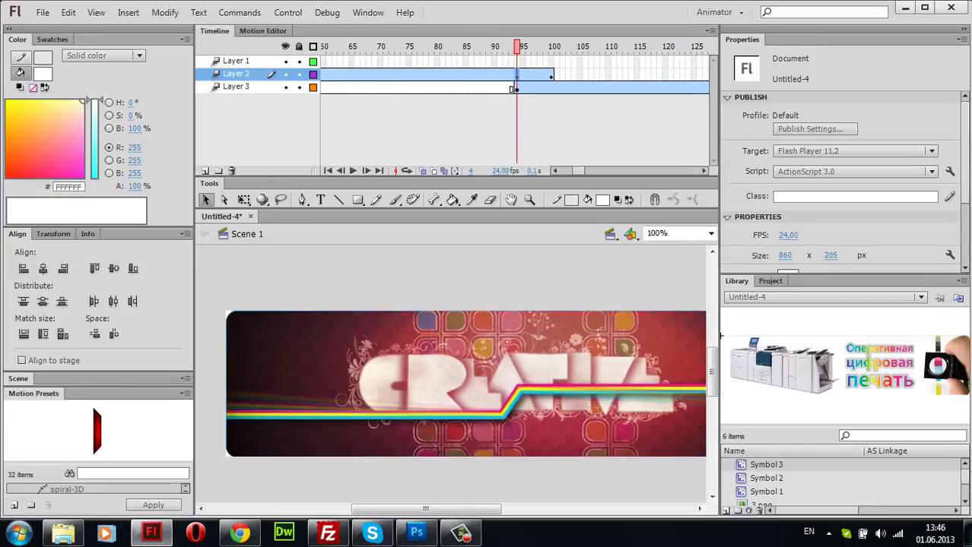
left_click_drag(578, 171, 576, 171)
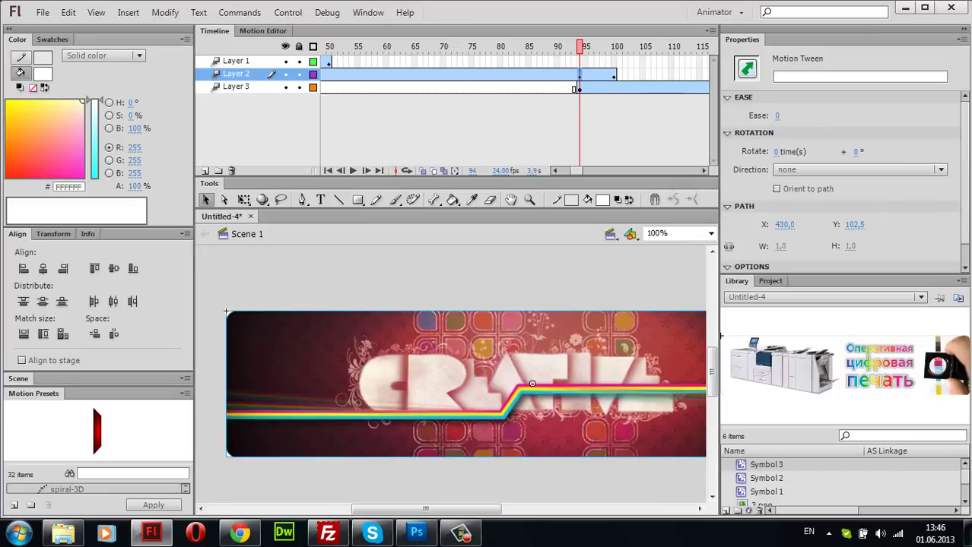
left_click(614, 74)
double_click(613, 74)
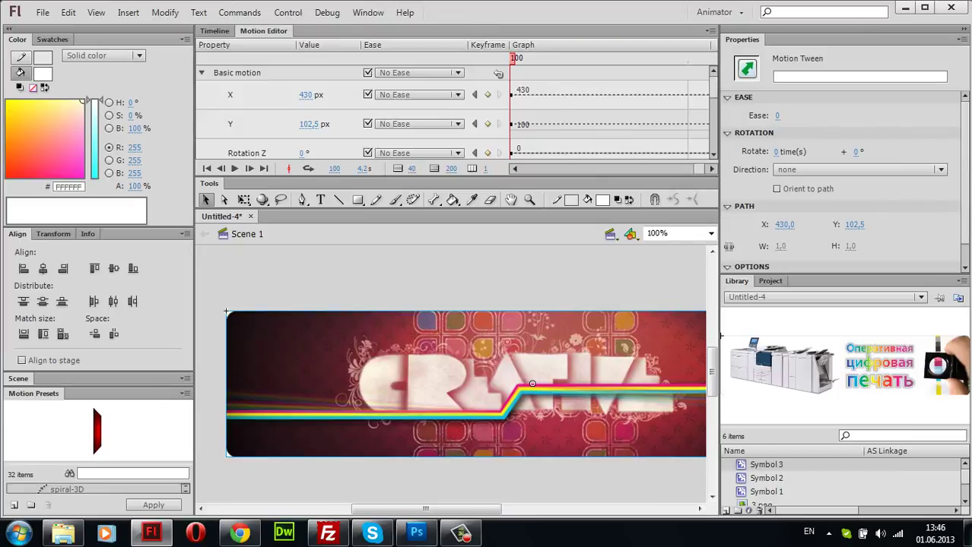
scroll(497, 74, "down", 10)
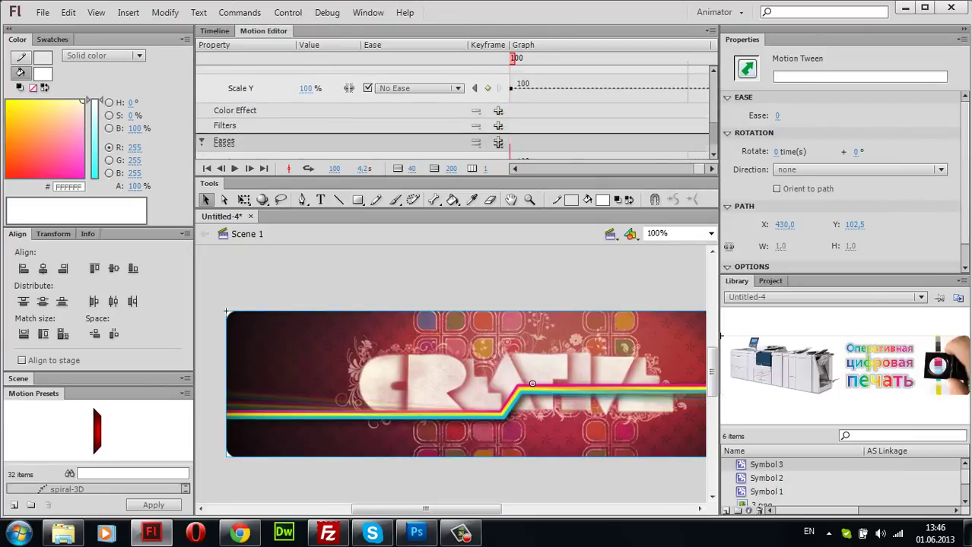
left_click(498, 107)
left_click(518, 124)
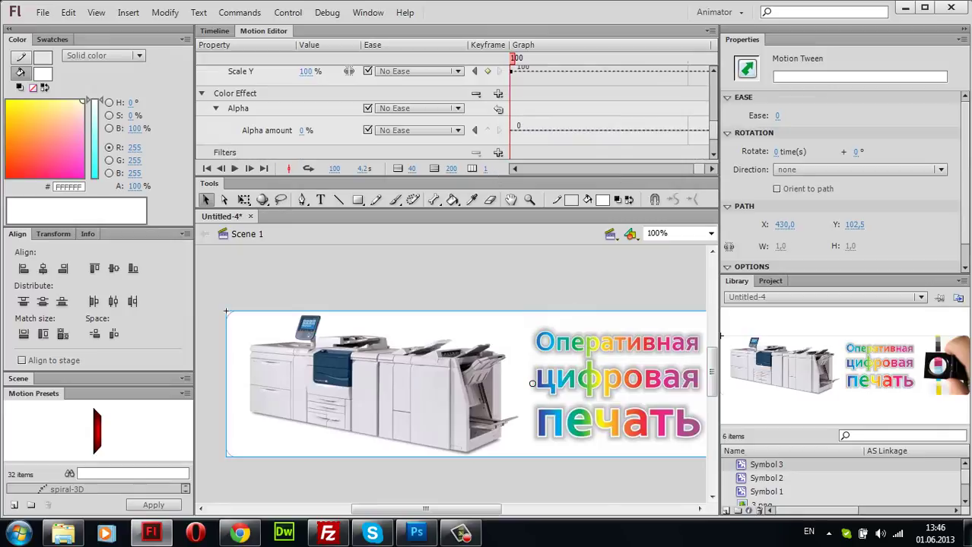
left_click(302, 130)
key("Return")
left_click(214, 30)
key("Escape")
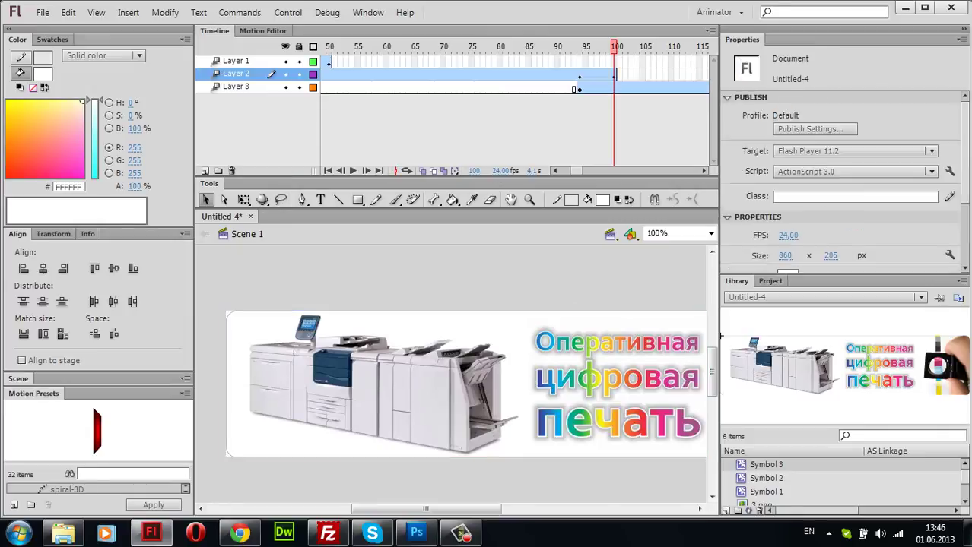
Step: Set the Alpha amount of Layer 2's tween to 100% at frame 94 and deselect the tween
left_click(579, 74)
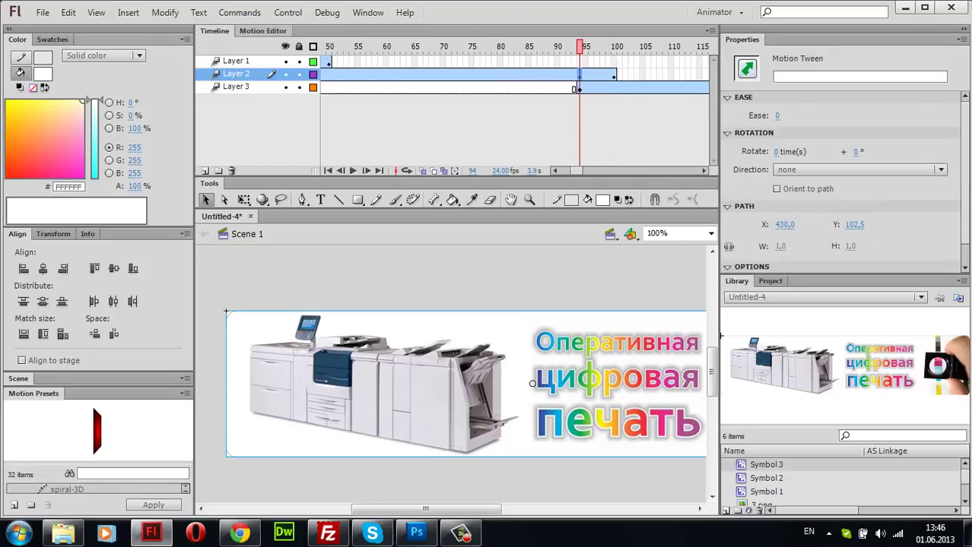
left_click(264, 30)
scroll(498, 74, "down", 10)
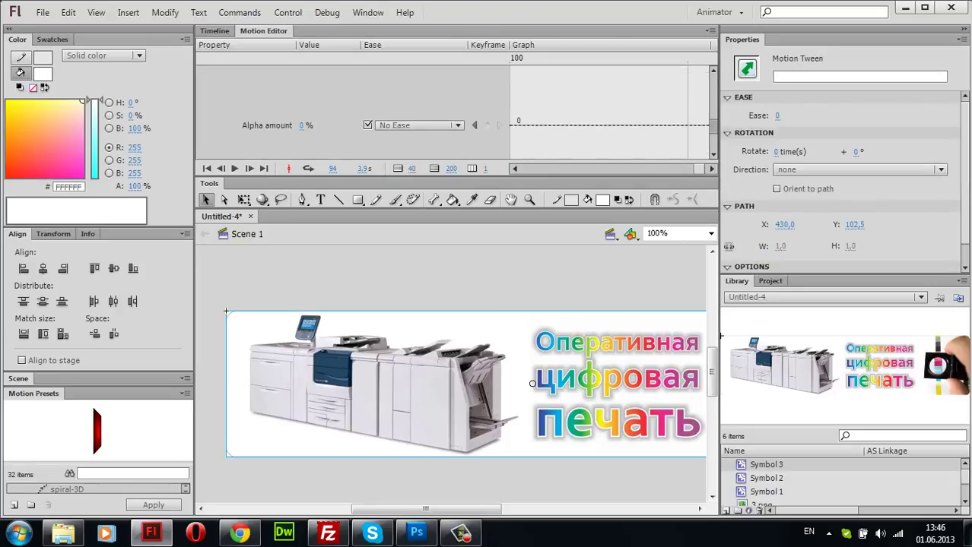
left_click(303, 111)
type("100")
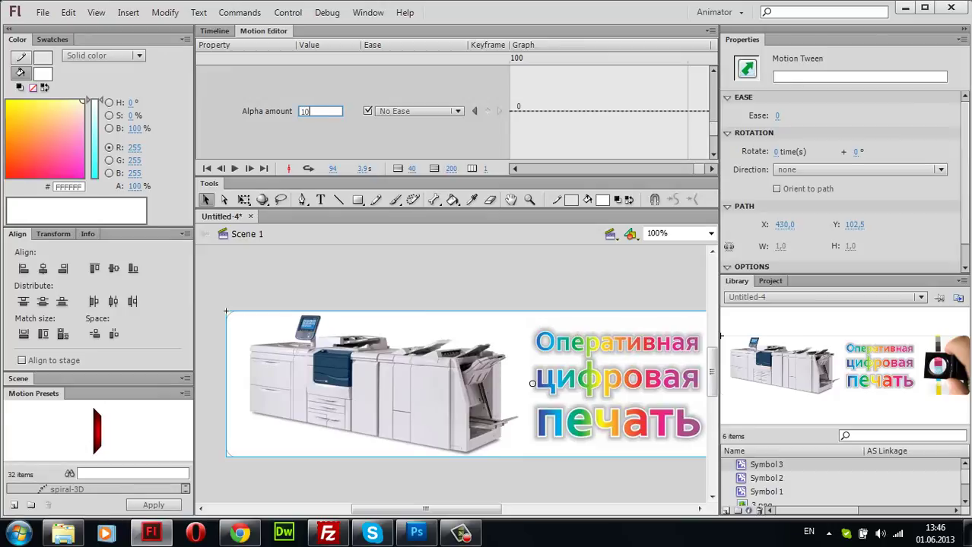
key("Return")
left_click(214, 31)
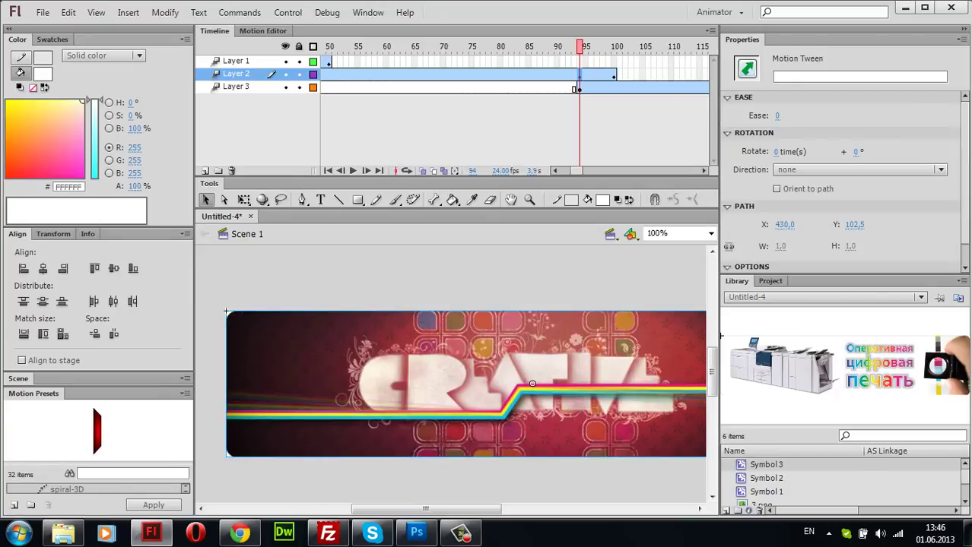
left_click(498, 278)
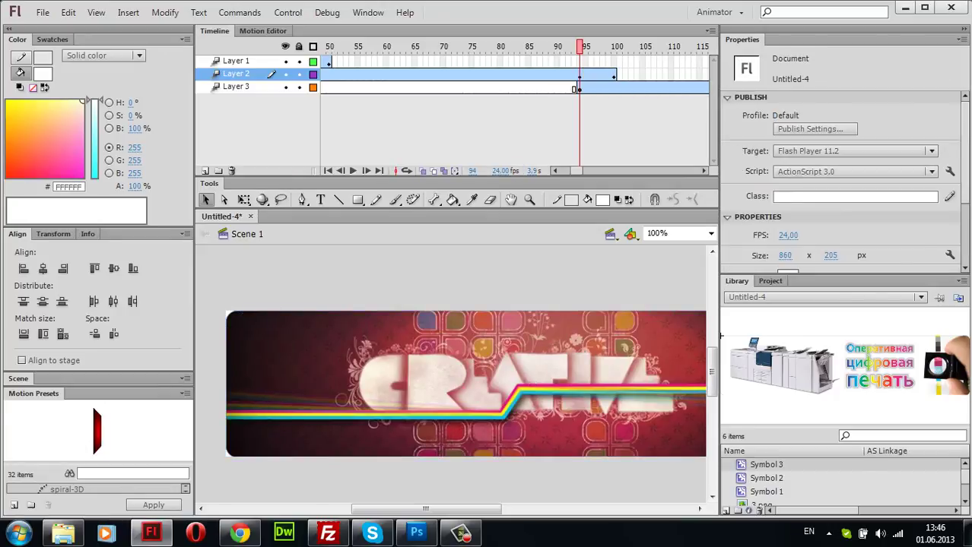
Step: Set the Alpha amount of Layer 2's tween to 100% at its first keyframe, frame 45, and deselect the tween
left_click_drag(576, 171, 574, 170)
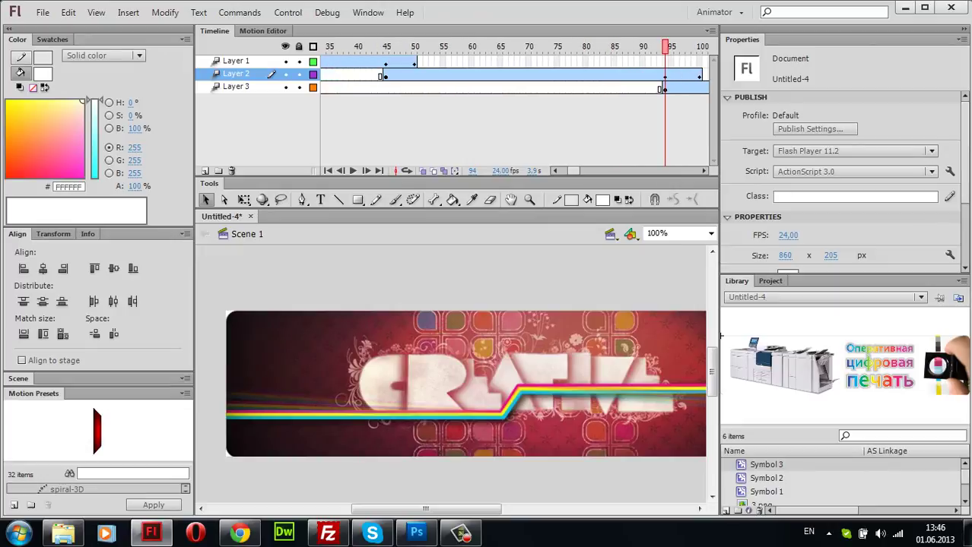
left_click(385, 75)
left_click(386, 75, "ctrl")
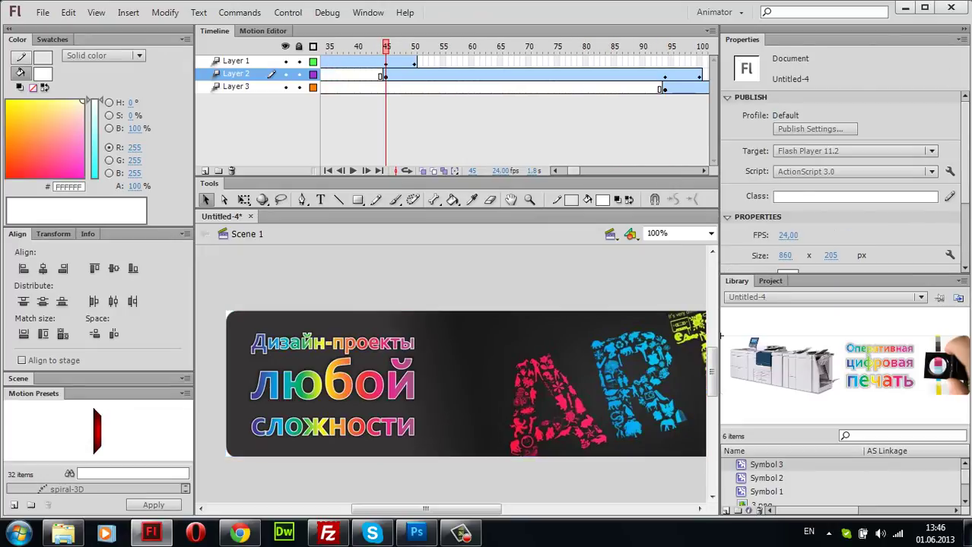
left_click(262, 31)
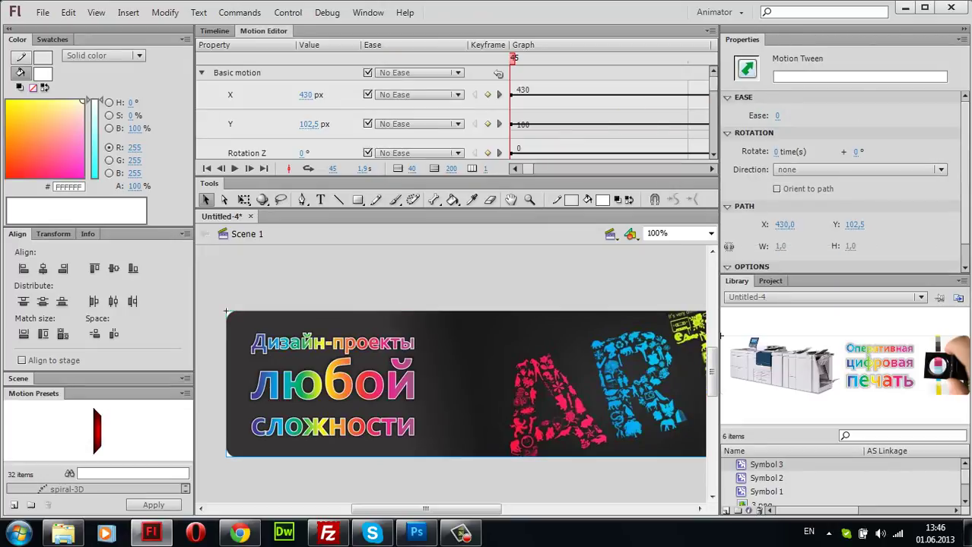
scroll(456, 114, "down", 8)
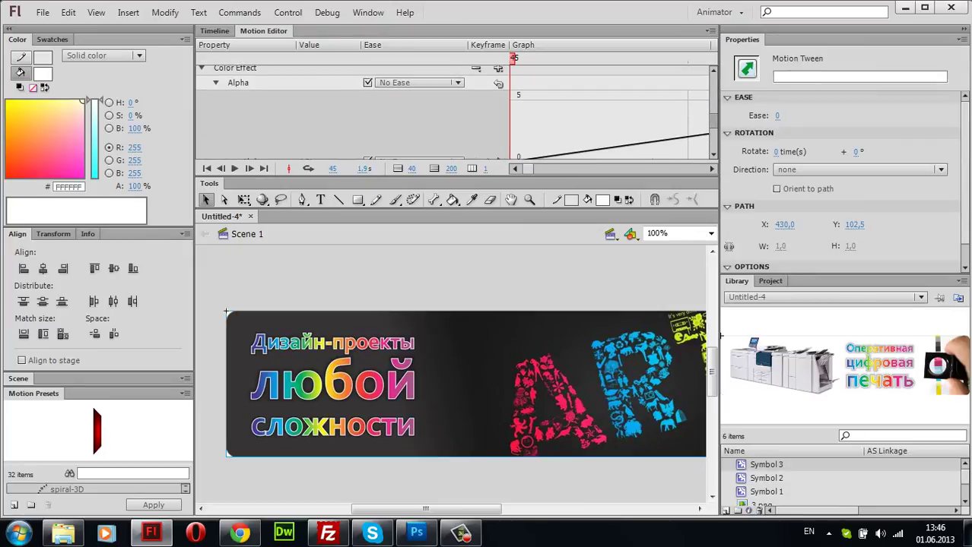
scroll(456, 114, "down", 3)
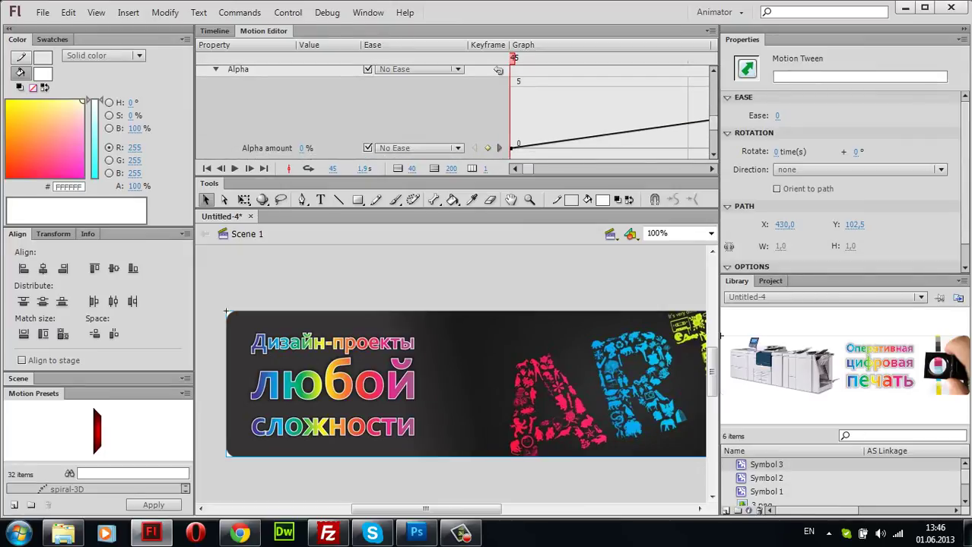
left_click(302, 148)
type("100")
key("Return")
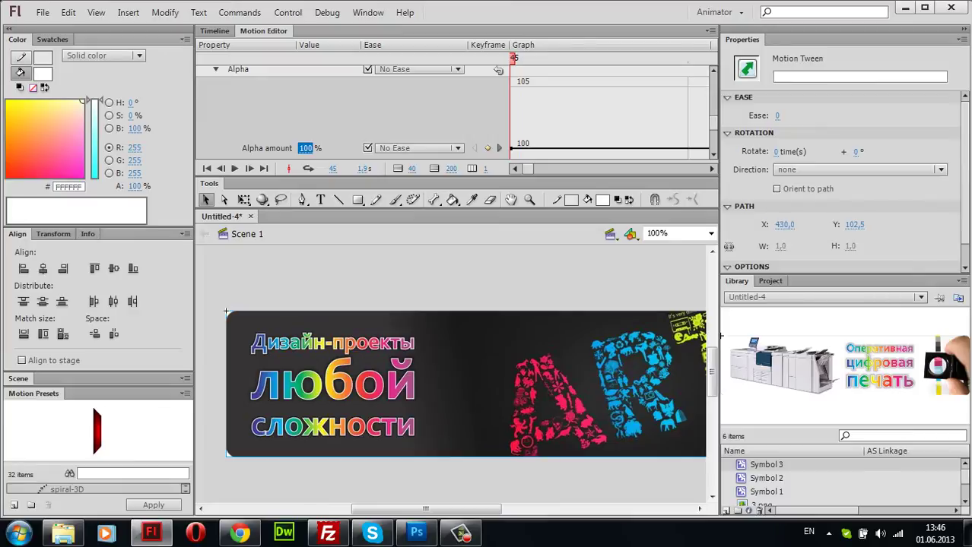
left_click(215, 30)
key("ctrl+shift+a")
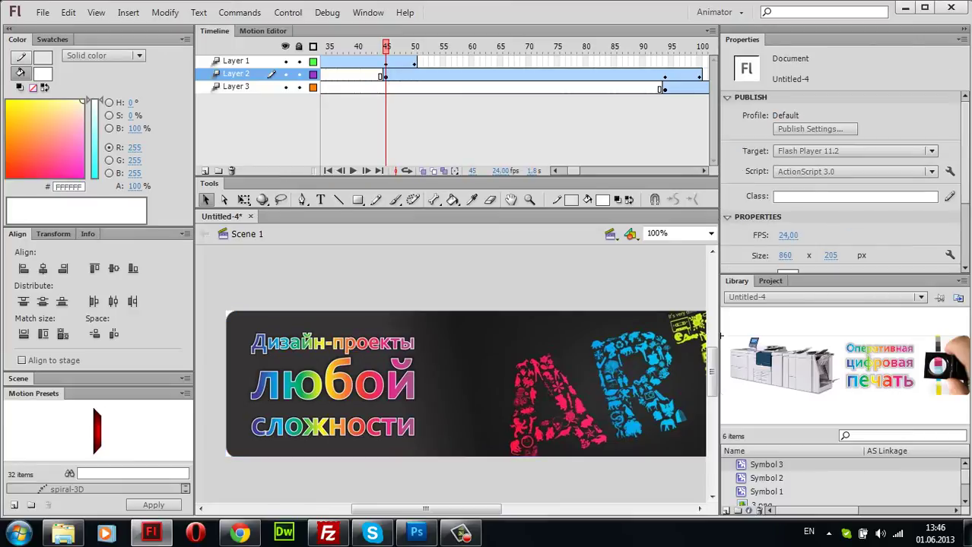
Step: Check Layer 2's Alpha amount at frame 94, and set it to 0% at frame 100
left_click(665, 76)
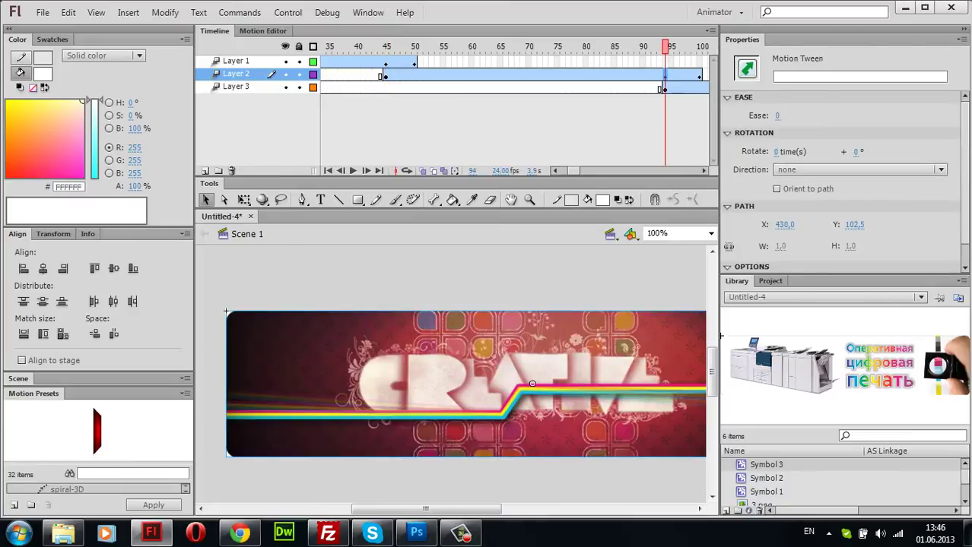
left_click(263, 30)
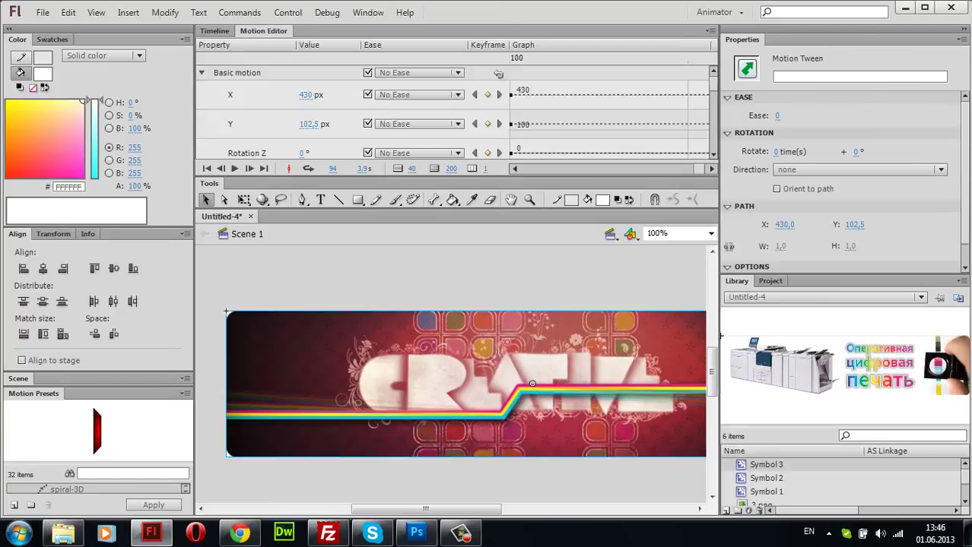
scroll(498, 73, "down", 10)
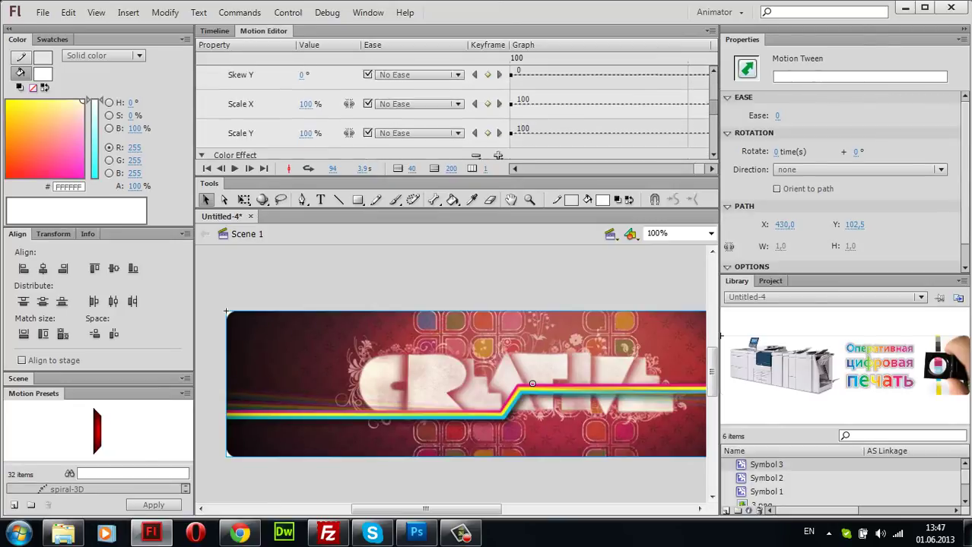
scroll(498, 70, "down", 1)
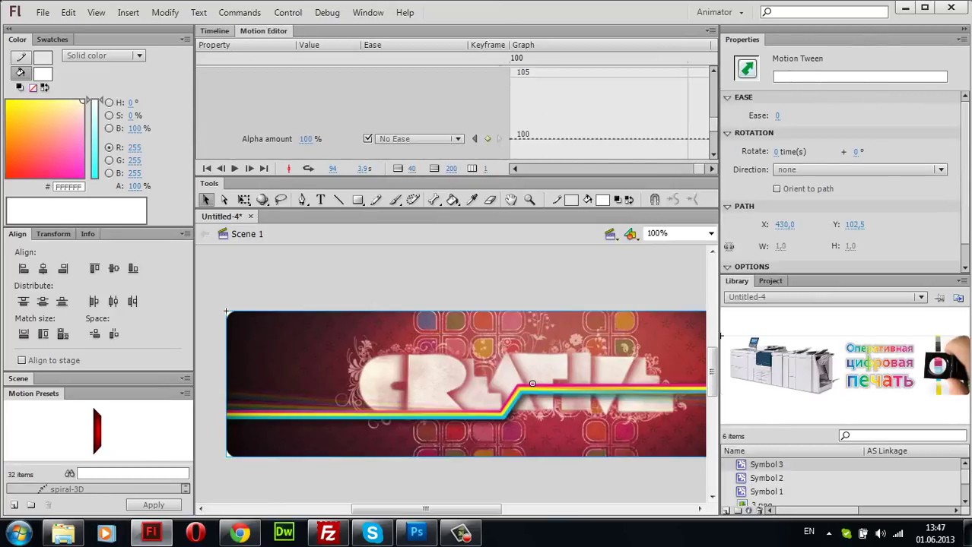
left_click(215, 30)
left_click_drag(574, 170, 580, 171)
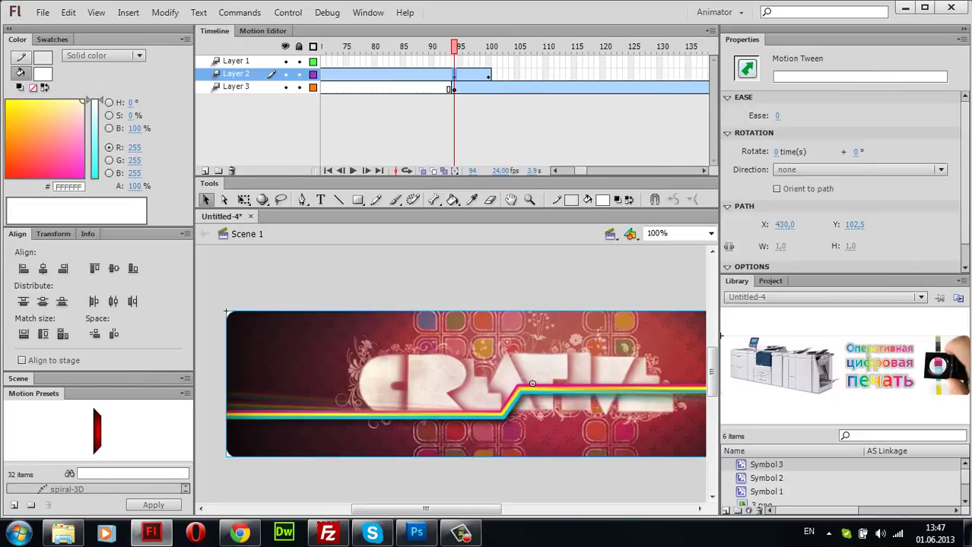
left_click(488, 74)
left_click(263, 31)
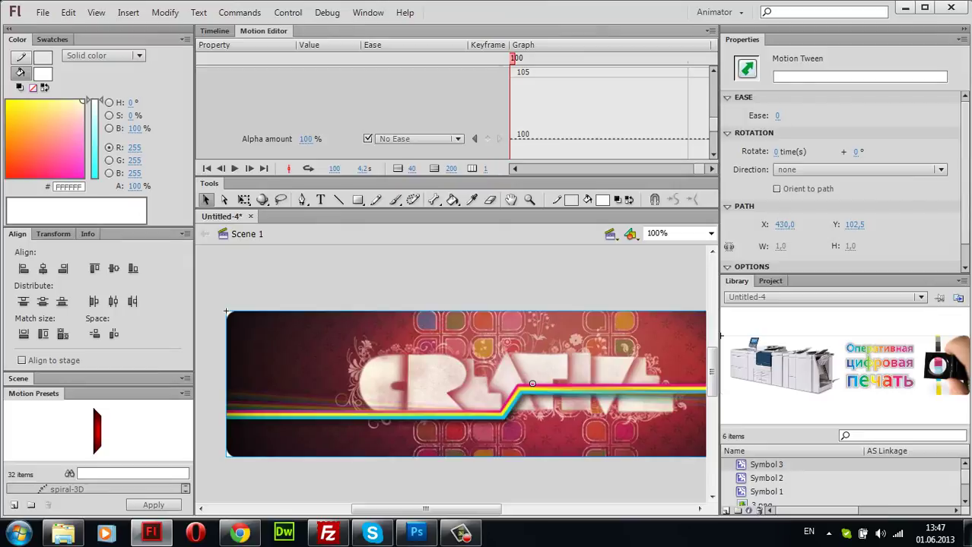
scroll(456, 107, "down", 1)
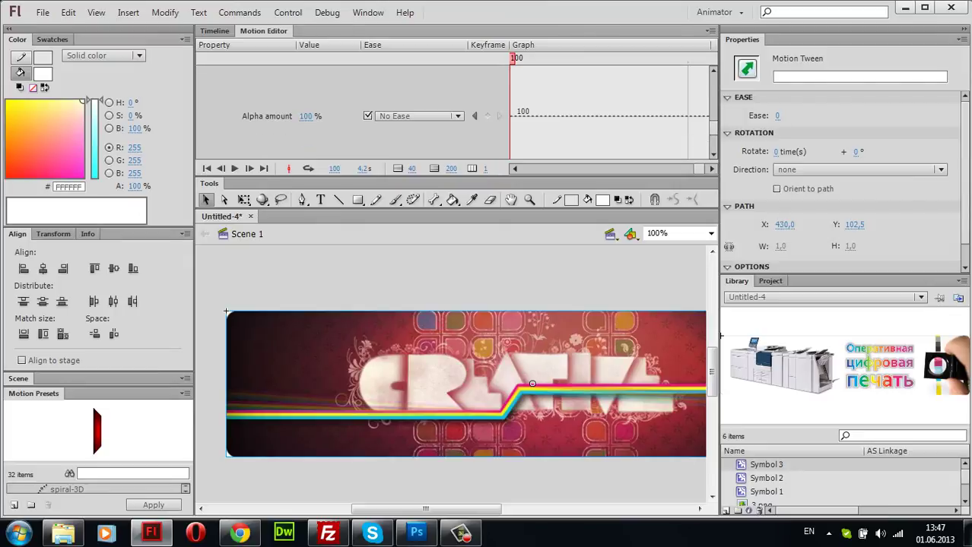
left_click(305, 115)
type("0")
key("Return")
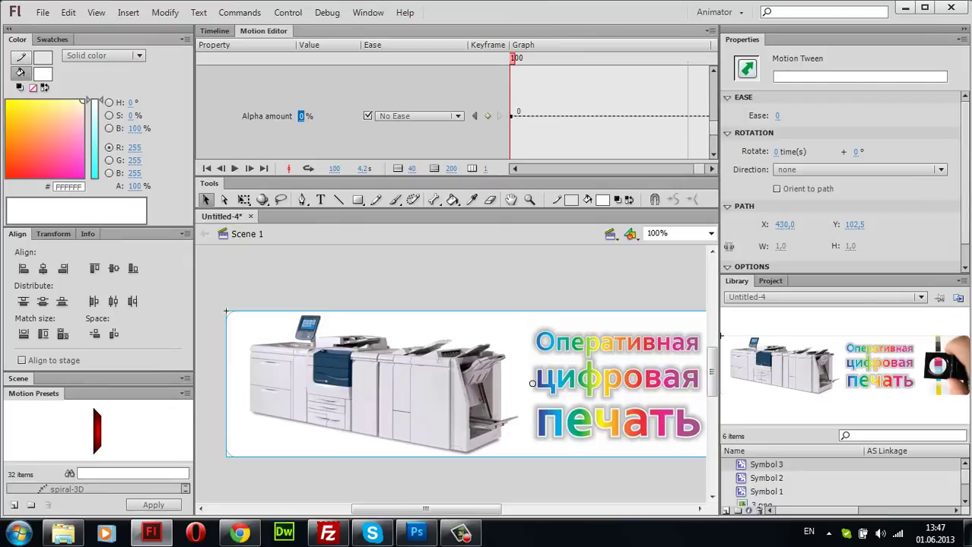
left_click(214, 30)
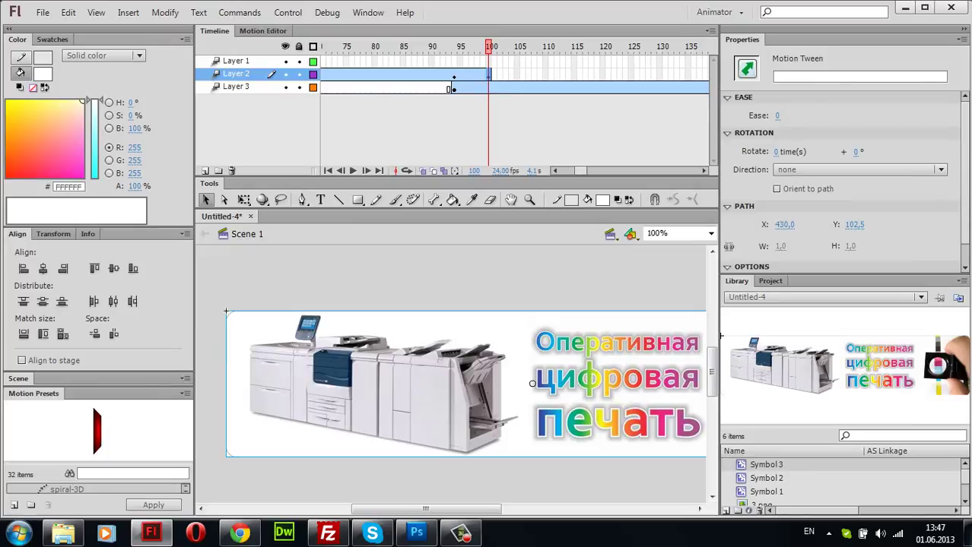
Step: Play the animation from frame 37 past frame 100 to preview the transitions between the three layers
left_click_drag(580, 170, 571, 171)
left_click(402, 47)
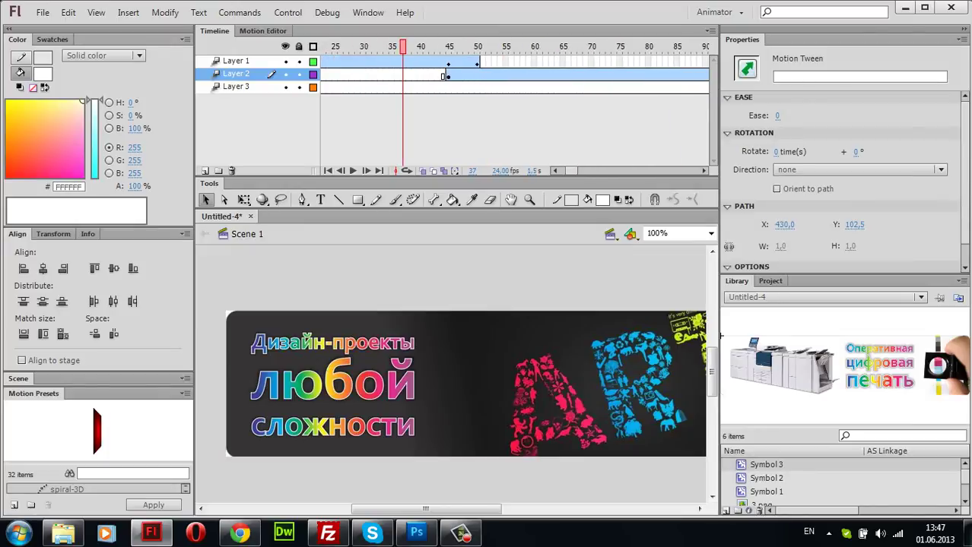
left_click(352, 170)
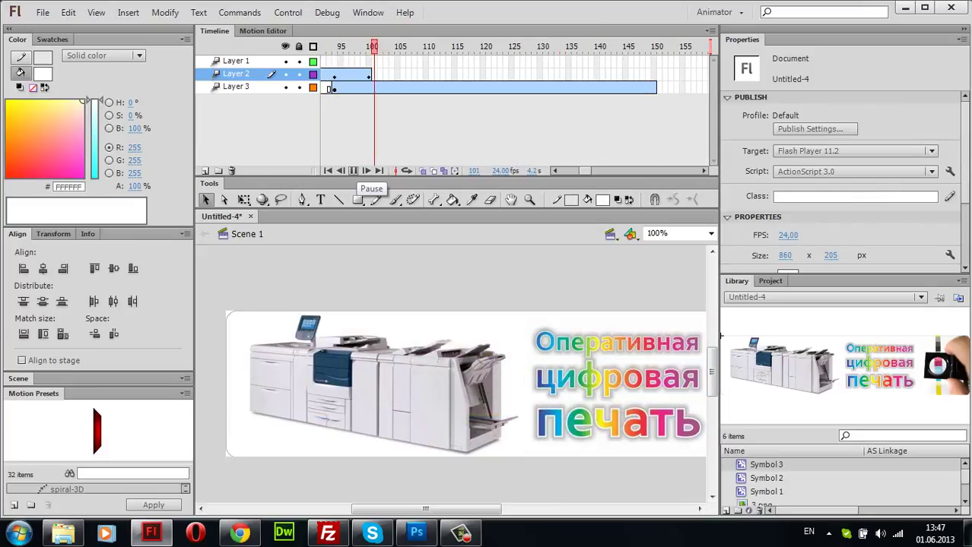
left_click(353, 171)
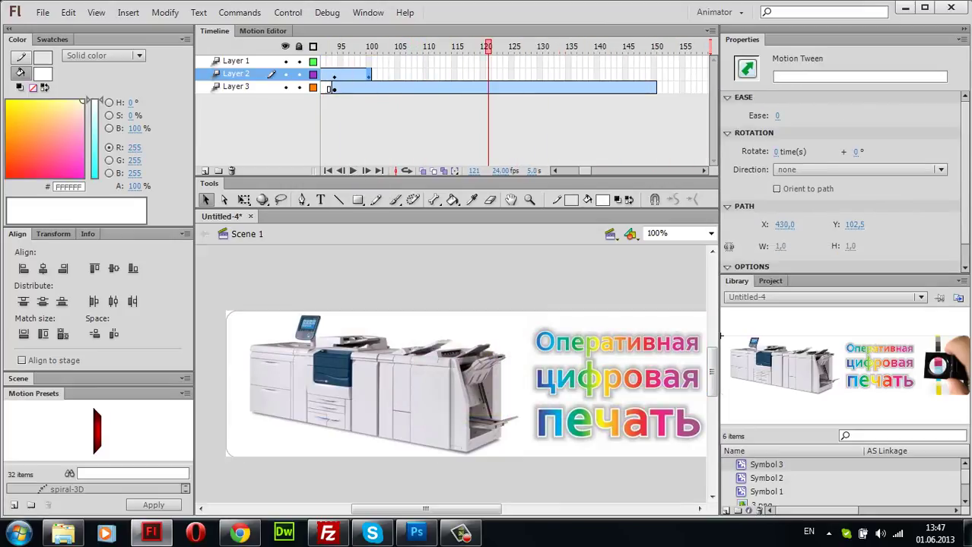
key("ctrl+Return")
Step: Insert keyframes in Layer 3's tween at frames 145 and 150
left_click(625, 86)
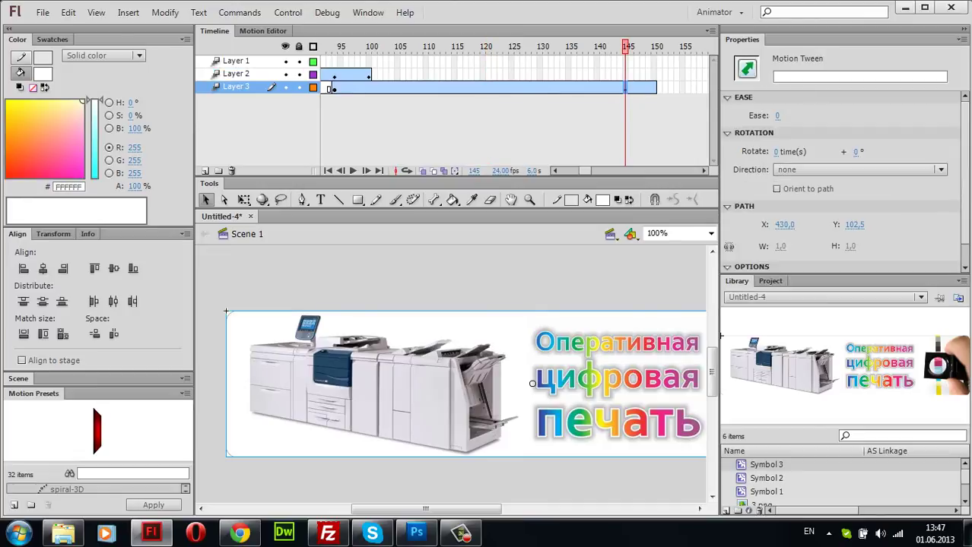
left_click(653, 87)
key("F6")
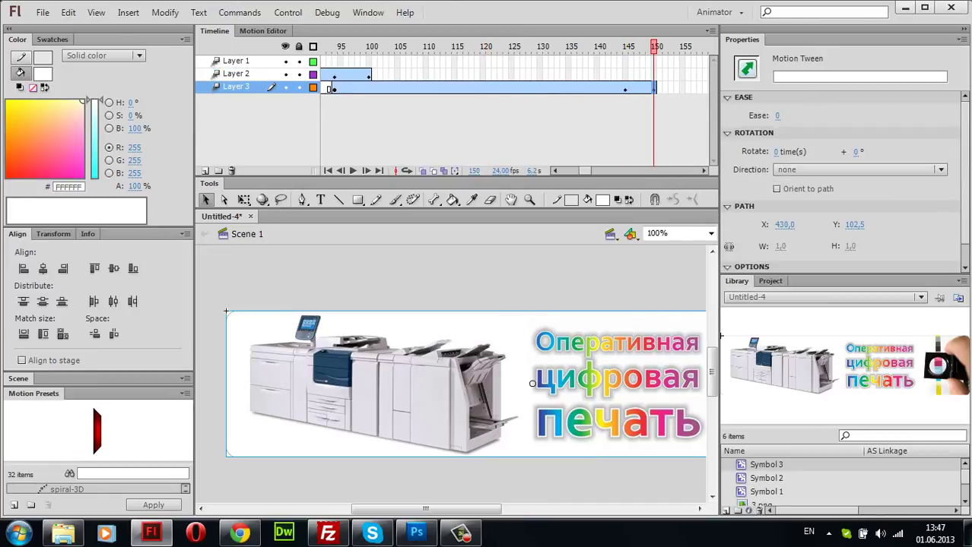
Step: Add an Alpha color effect with an amount of 0% to Layer 3's tween at frame 150 and deselect the tween
left_click(262, 30)
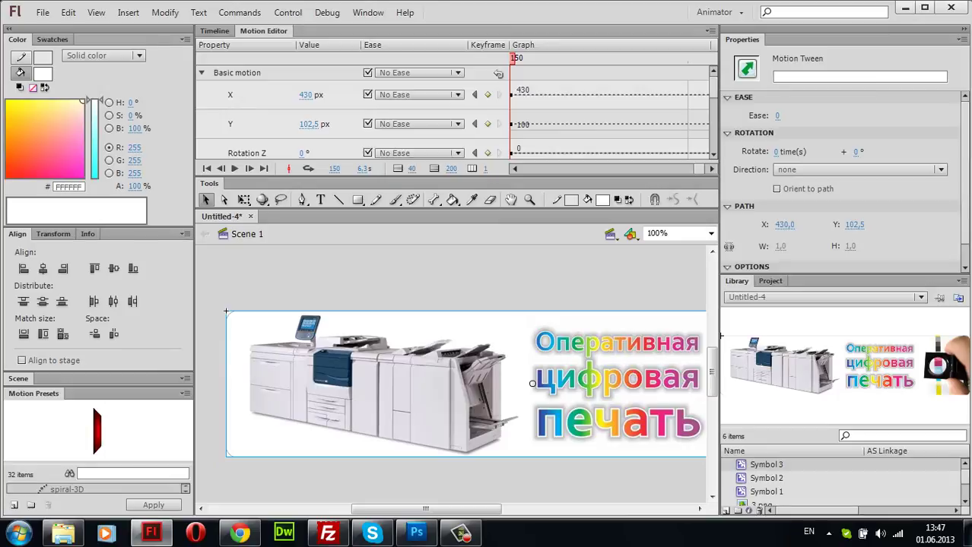
scroll(685, 129, "down", 2)
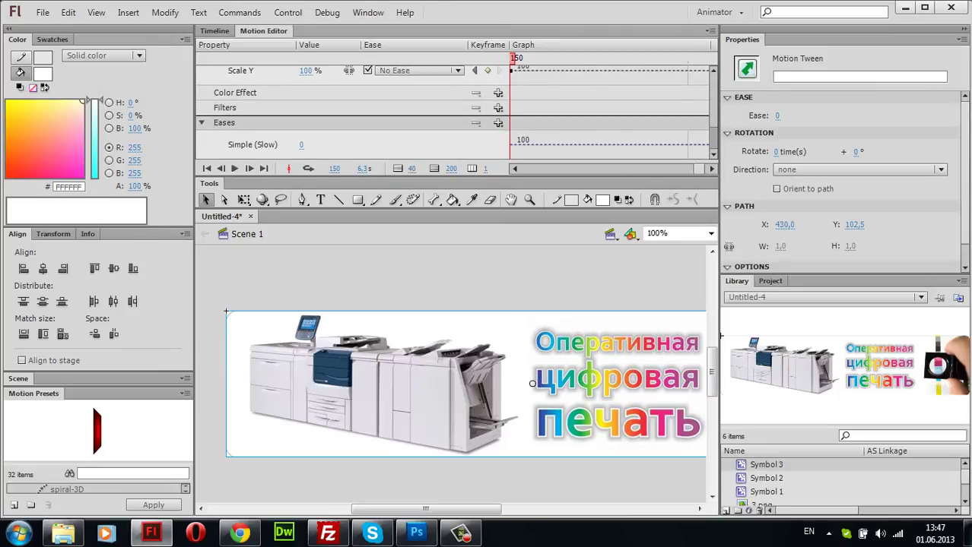
left_click(498, 93)
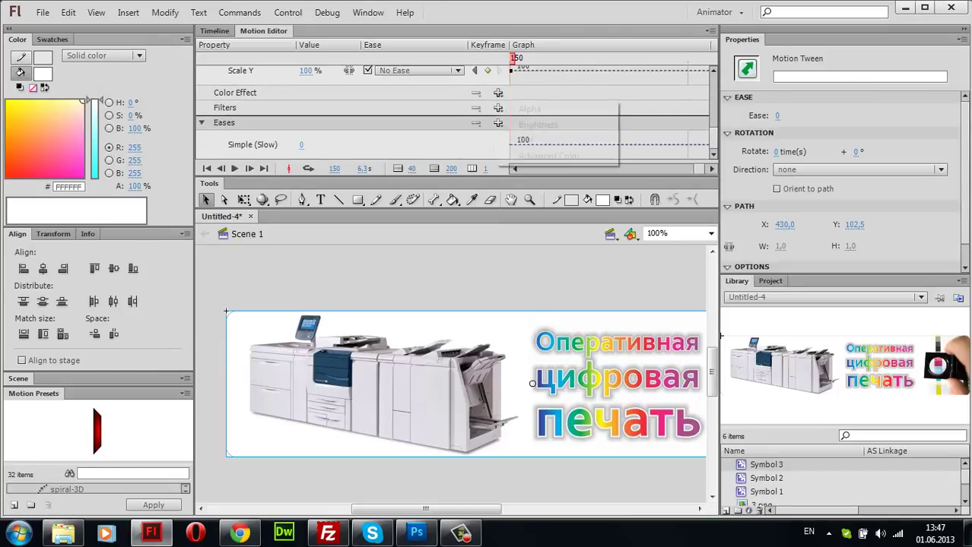
left_click(521, 108)
left_click(302, 131)
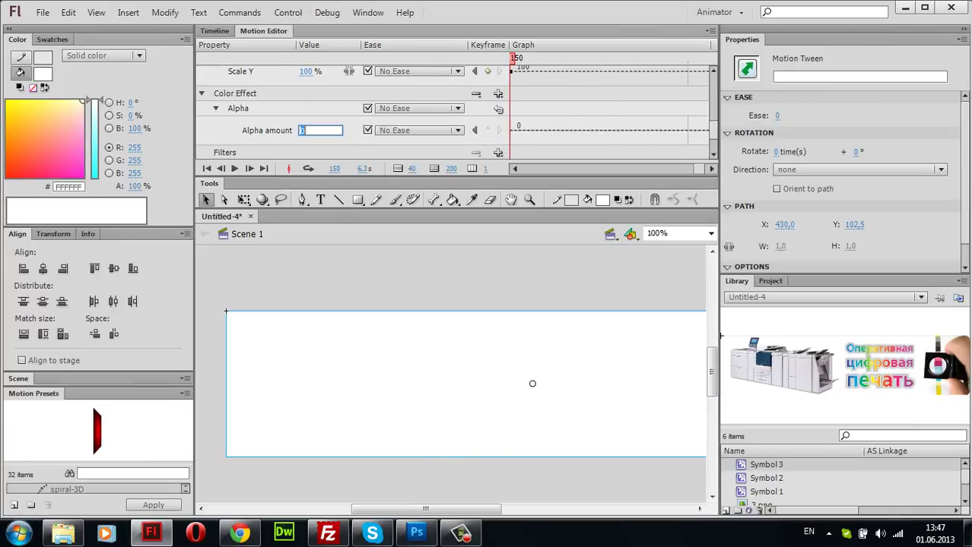
left_click(215, 31)
left_click(456, 278)
Step: Set the Alpha amount of Layer 3's tween to 100% at frame 145
left_click(625, 86)
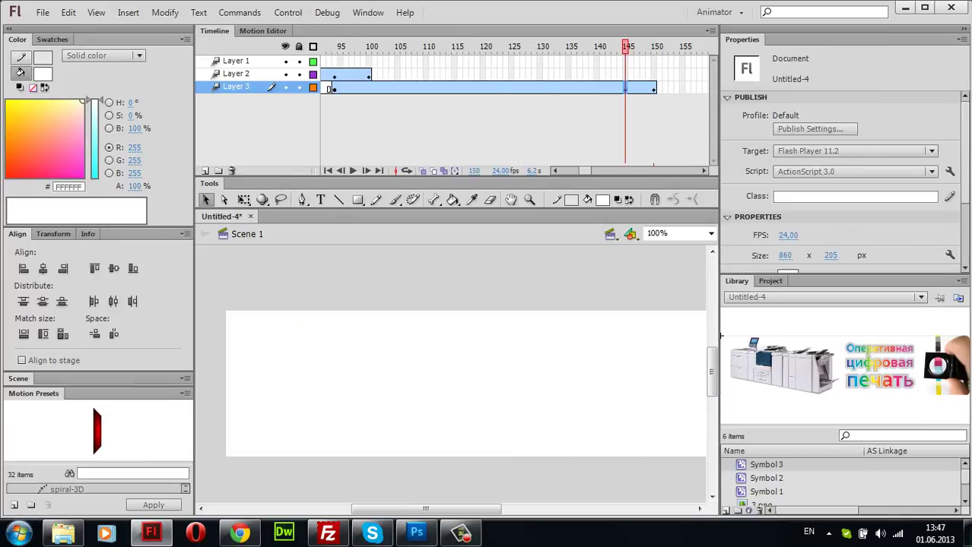
left_click(263, 31)
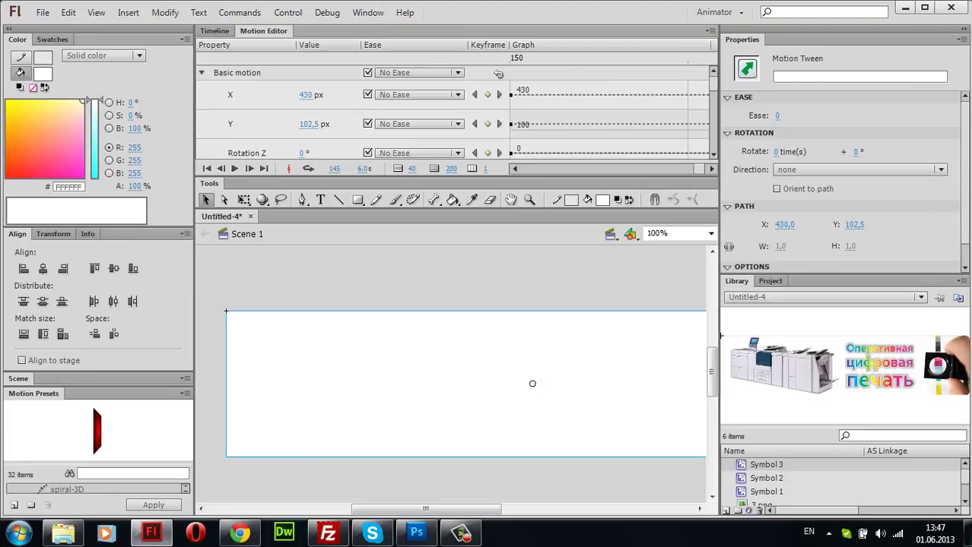
scroll(456, 114, "down", 10)
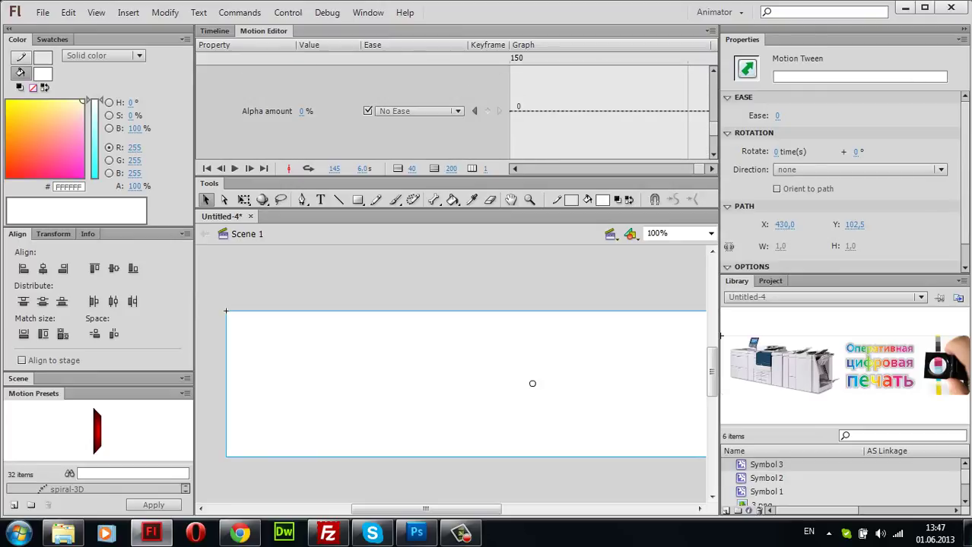
scroll(456, 114, "down", 2)
left_click(302, 85)
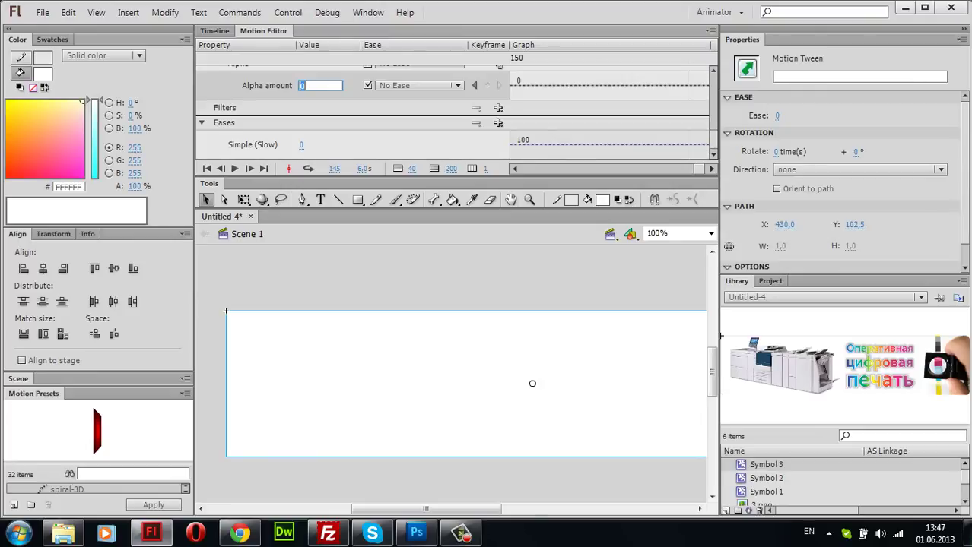
type("100")
key("Return")
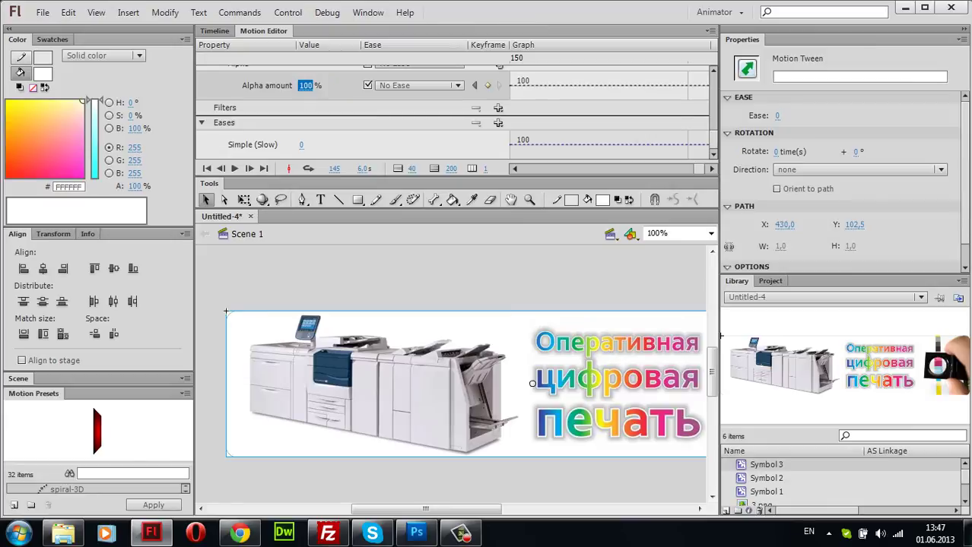
Step: Set the Alpha amount of Layer 3's tween to 100% at its first keyframe, frame 94
left_click(214, 30)
key("ctrl+shift+a")
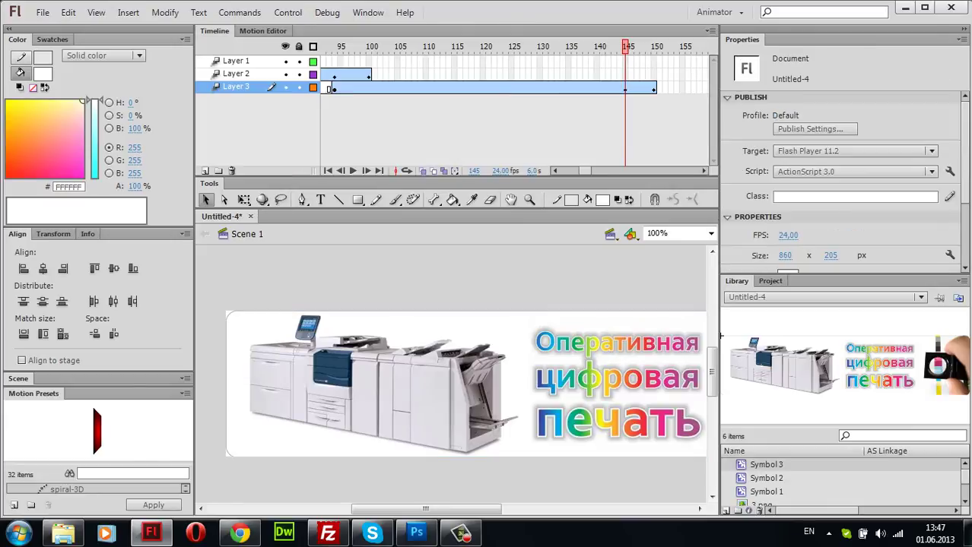
left_click(332, 88)
left_click(264, 30)
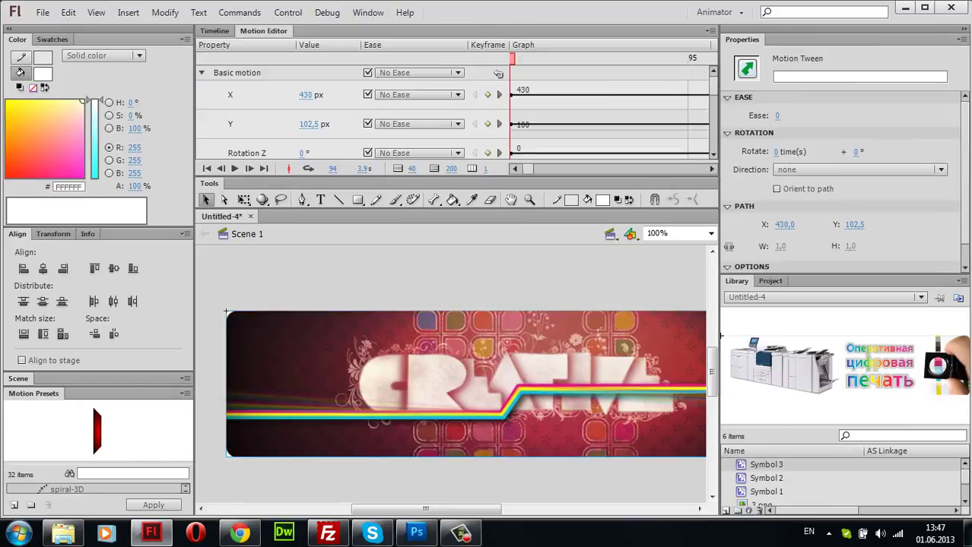
scroll(456, 114, "down", 5)
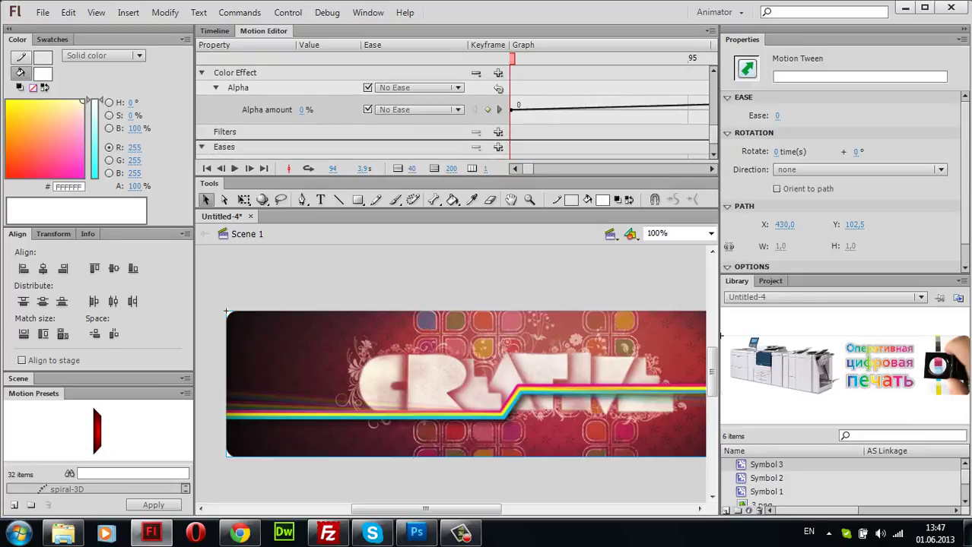
left_click(305, 110)
type("100")
key("Return")
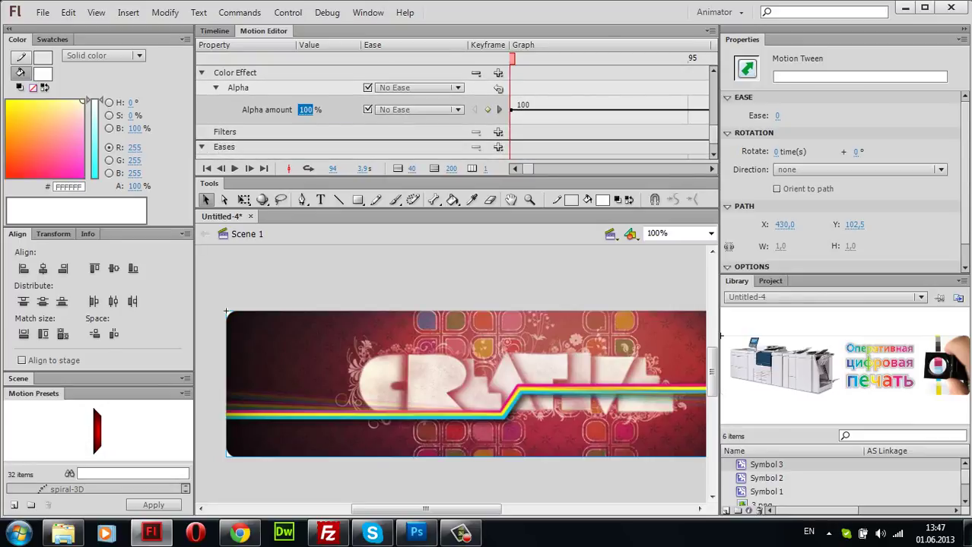
Step: Play the animation from frame 131 to preview the end of Layer 3's tween
left_click(214, 31)
left_click(545, 47)
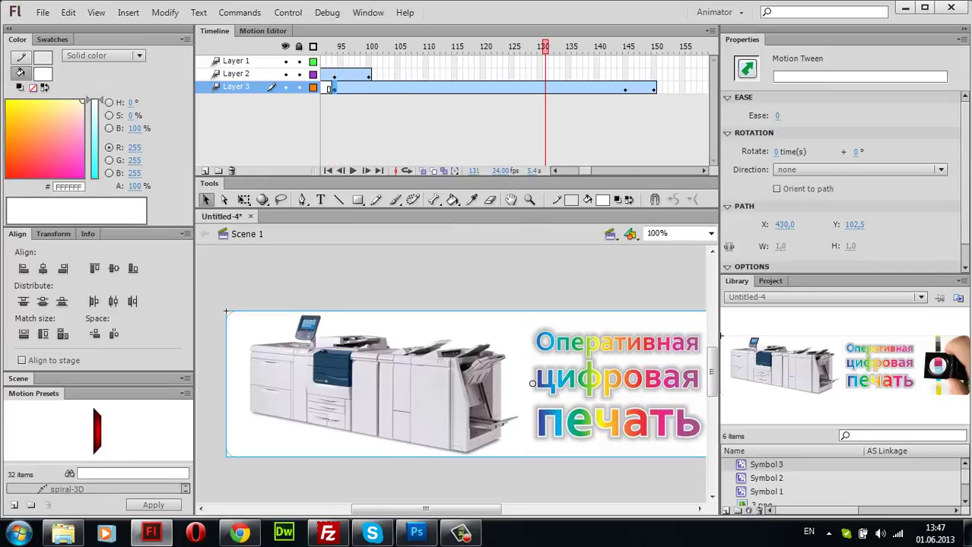
left_click(353, 170)
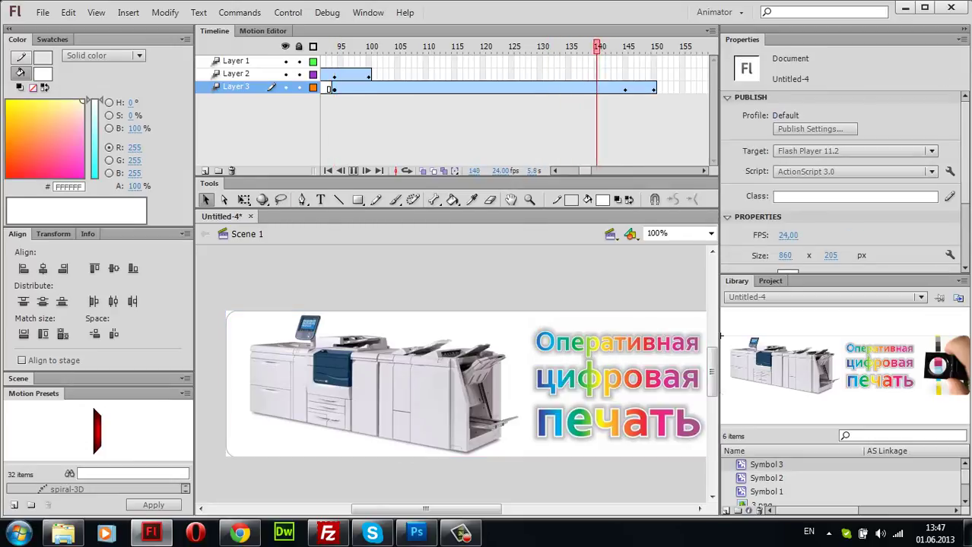
left_click(352, 170)
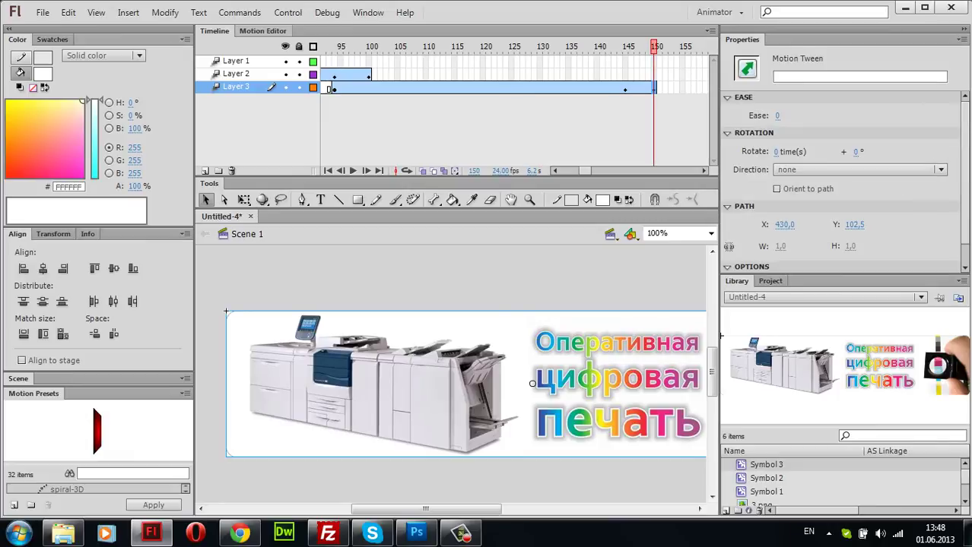
Step: Set the Alpha amount of Layer 3's tween to 0% at frame 150 and deselect the tween
left_click(263, 30)
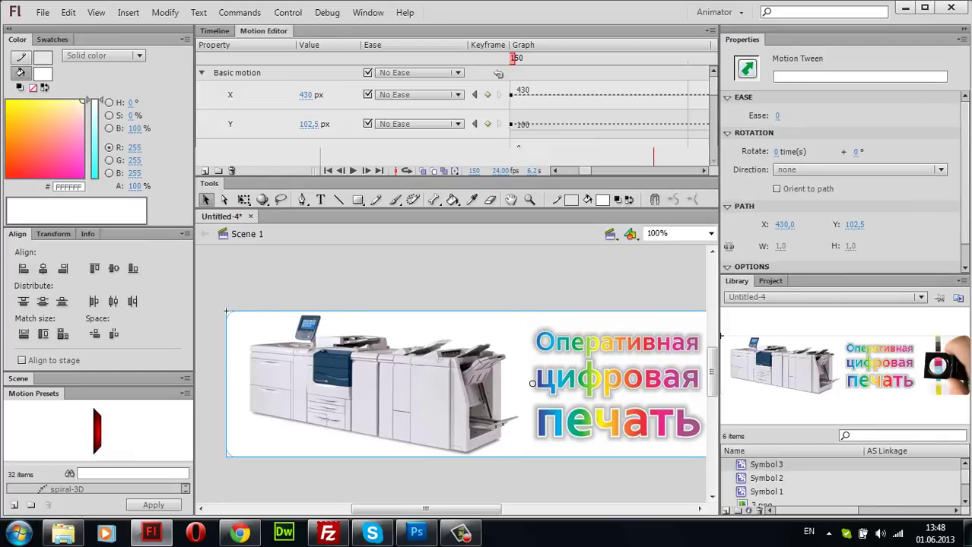
scroll(456, 114, "down", 5)
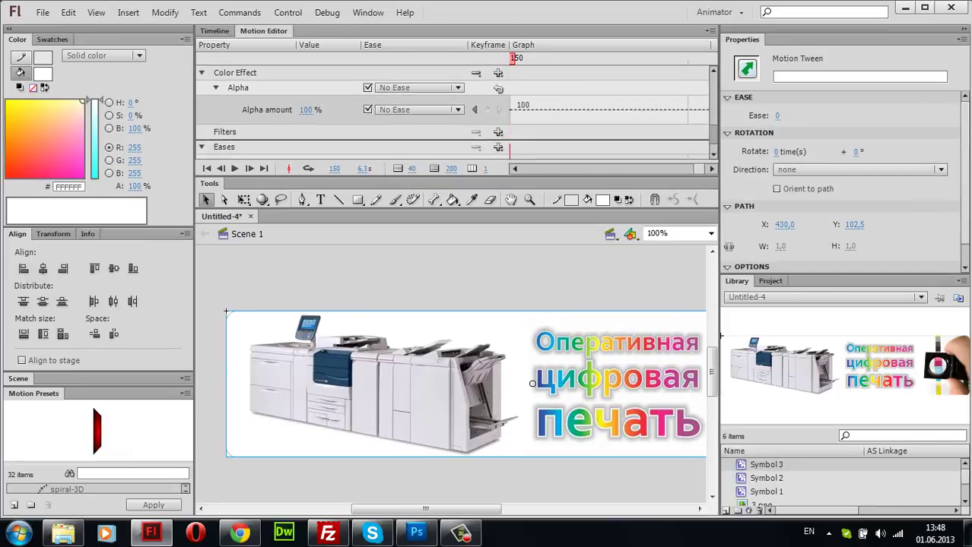
scroll(456, 114, "down", 1)
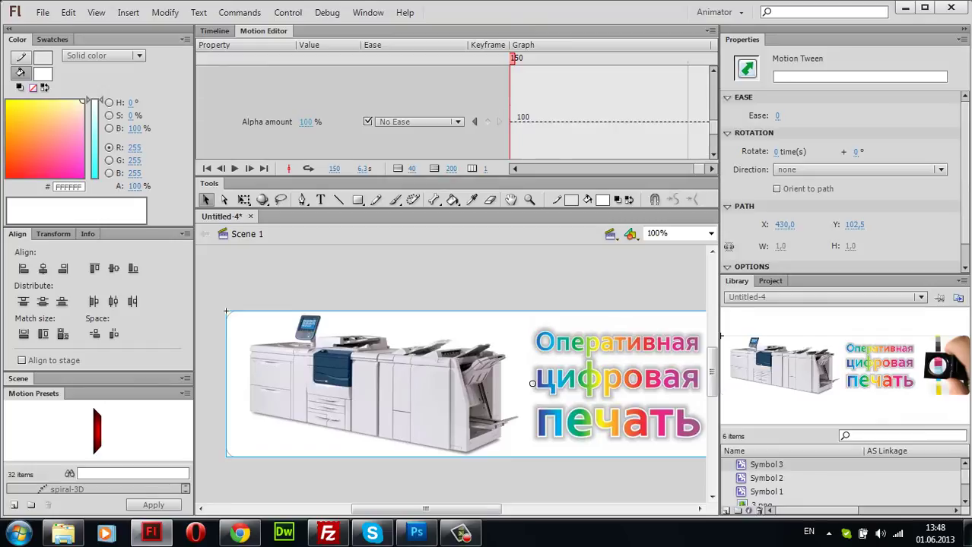
left_click(307, 122)
type("0")
key("Return")
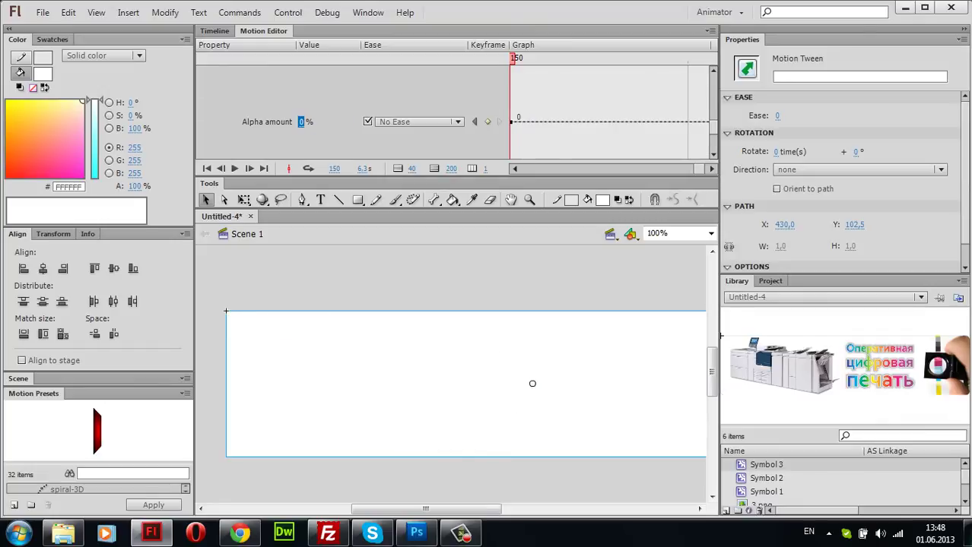
left_click(215, 31)
left_click(380, 277)
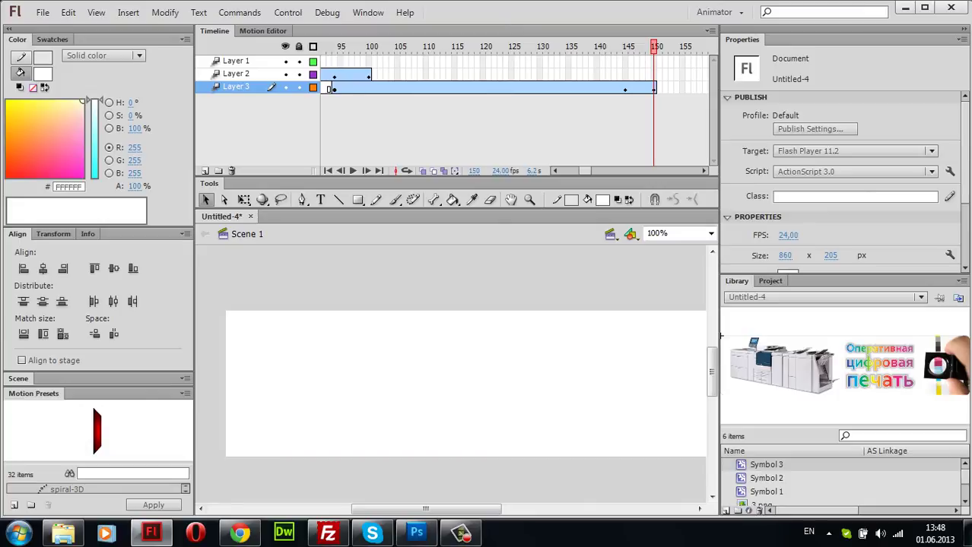
Step: Check the Alpha amount of Layer 3's tween at the keyframes on frames 145 and 94
left_click(628, 87)
left_click(263, 31)
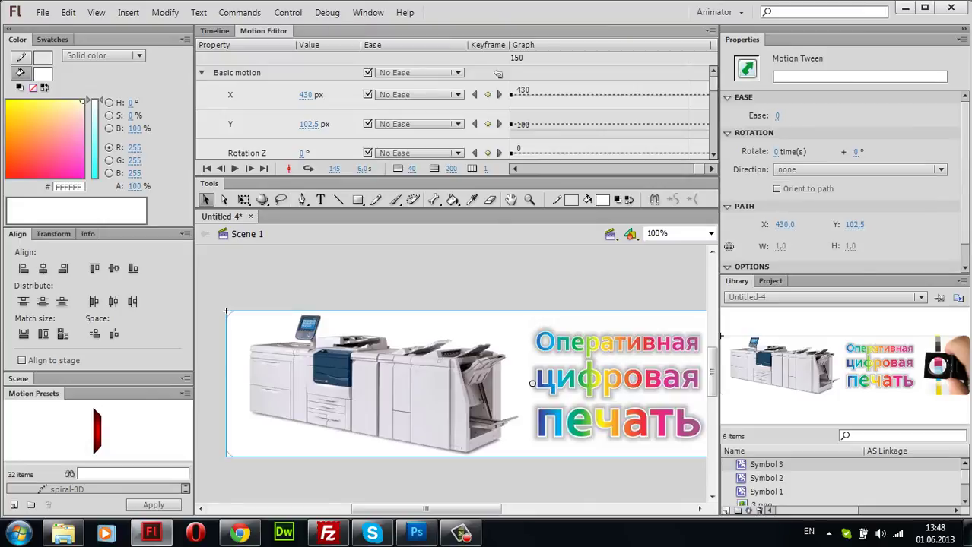
scroll(498, 74, "down", 10)
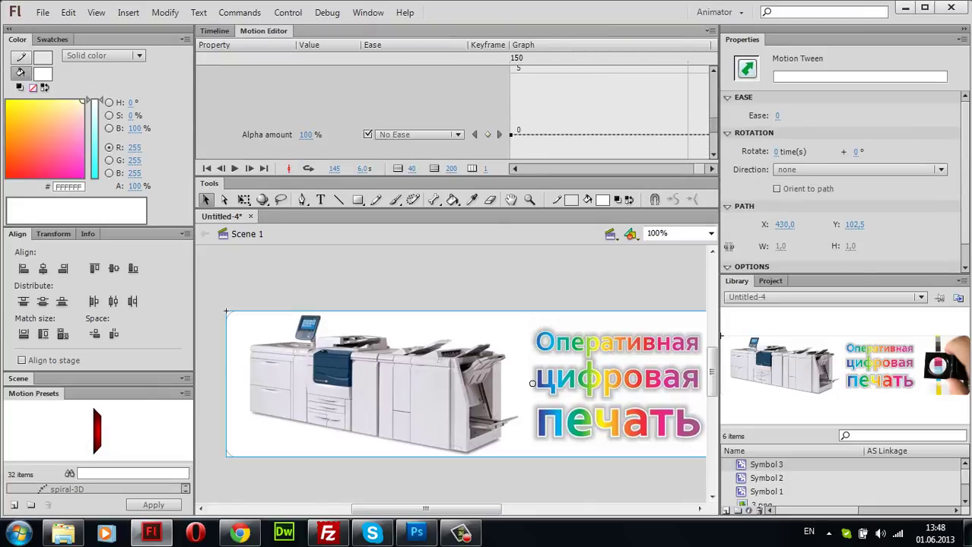
left_click(214, 32)
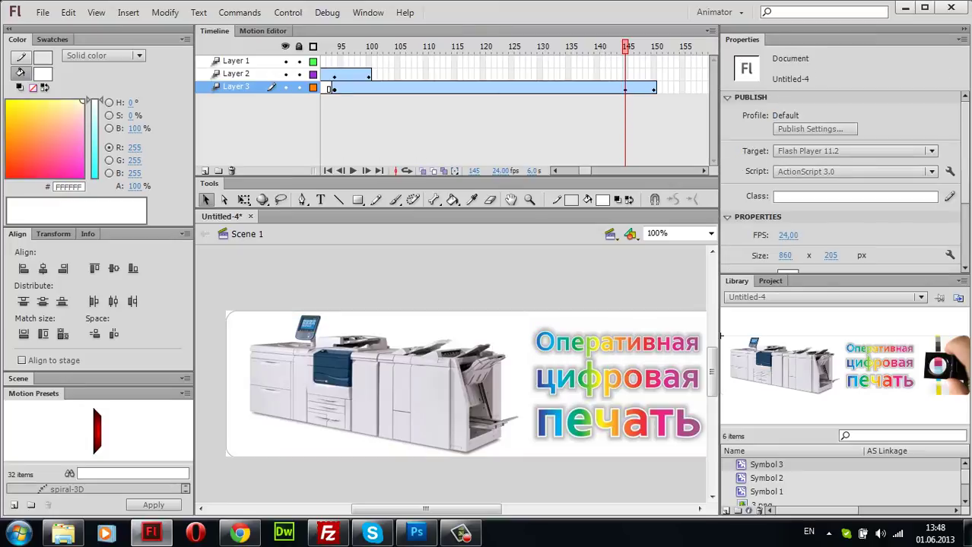
left_click(335, 86)
left_click(263, 32)
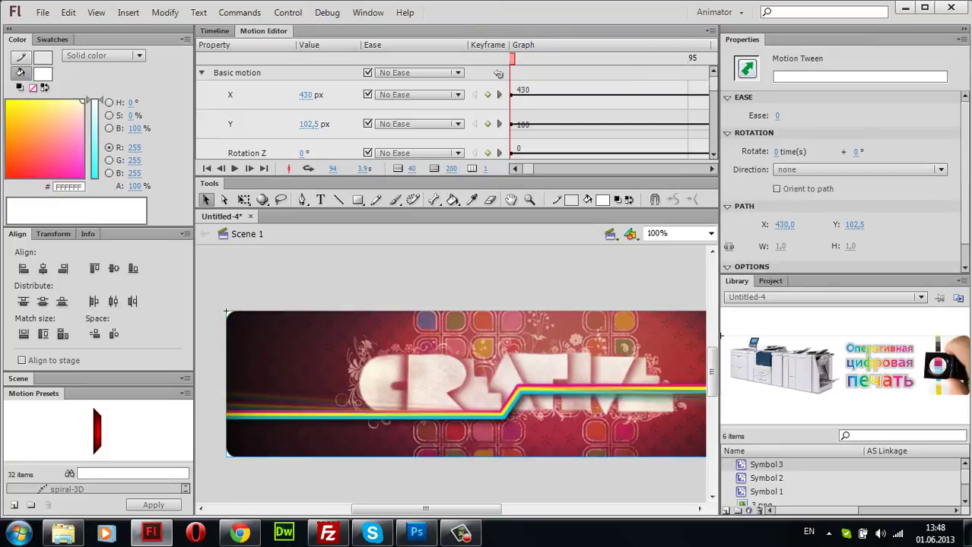
scroll(498, 74, "down", 10)
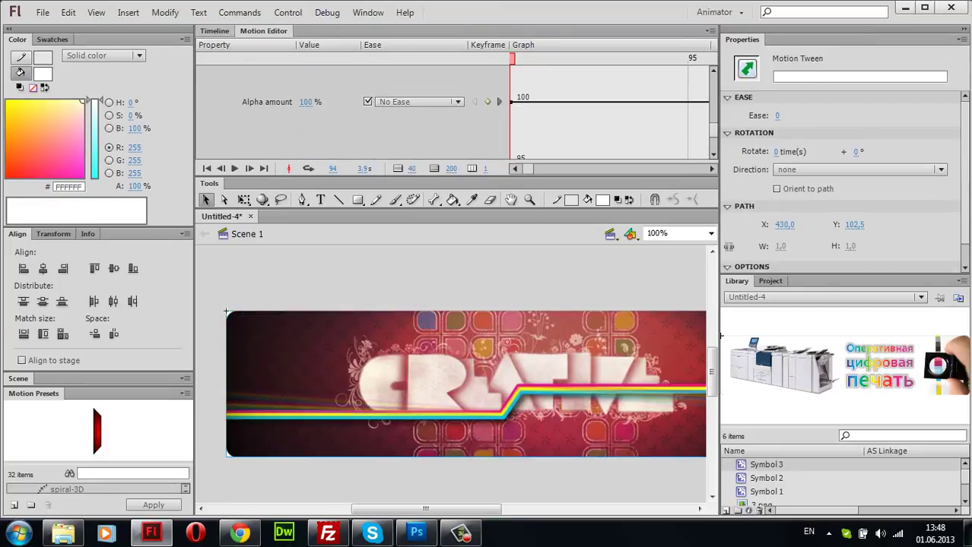
left_click(214, 31)
Step: Play the animation to its end, test the movie in Flash Professional and close the test window
left_click(353, 171)
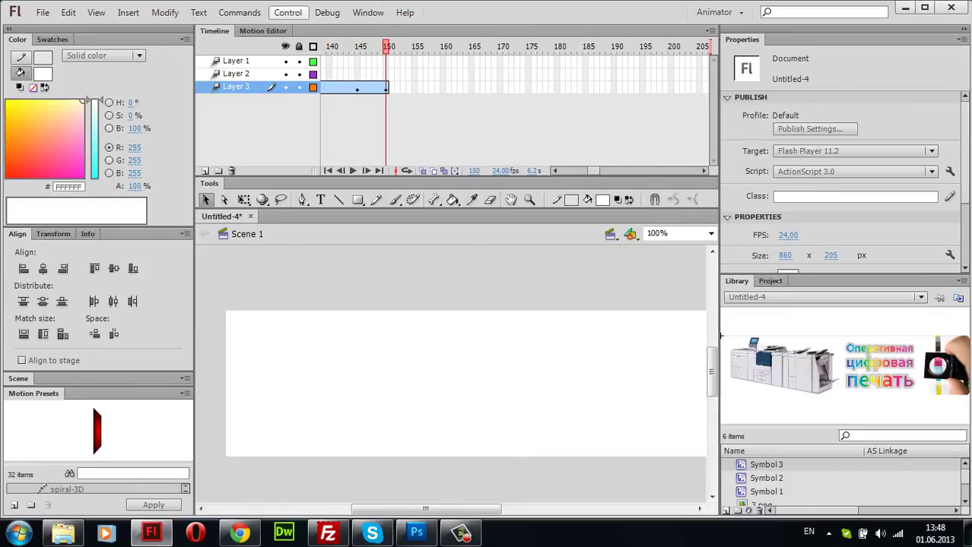
left_click(287, 13)
mouse_move(314, 118)
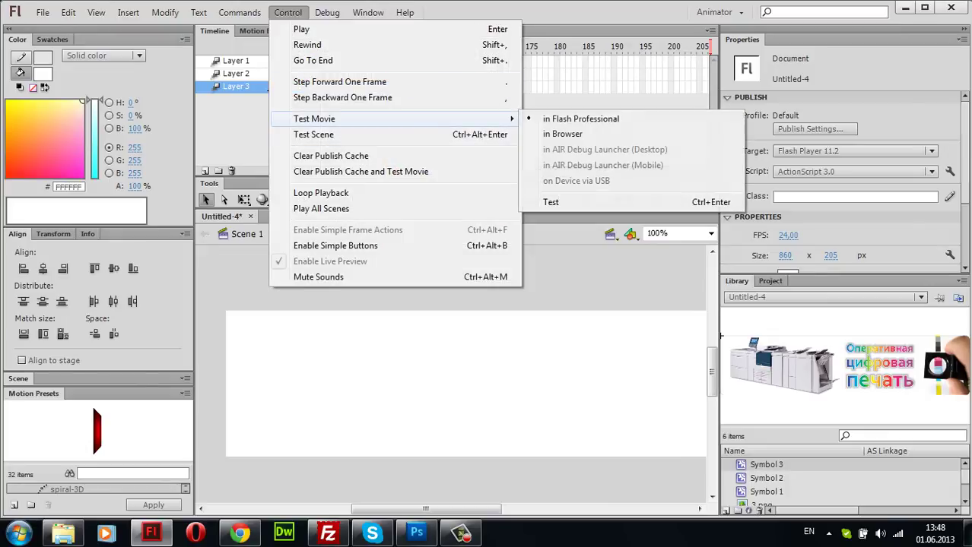
left_click(575, 119)
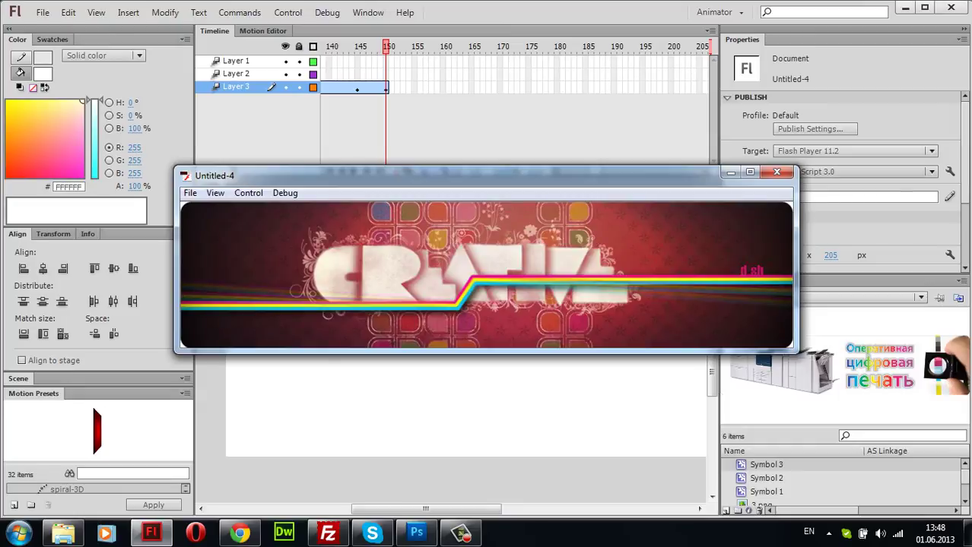
key("ctrl+w")
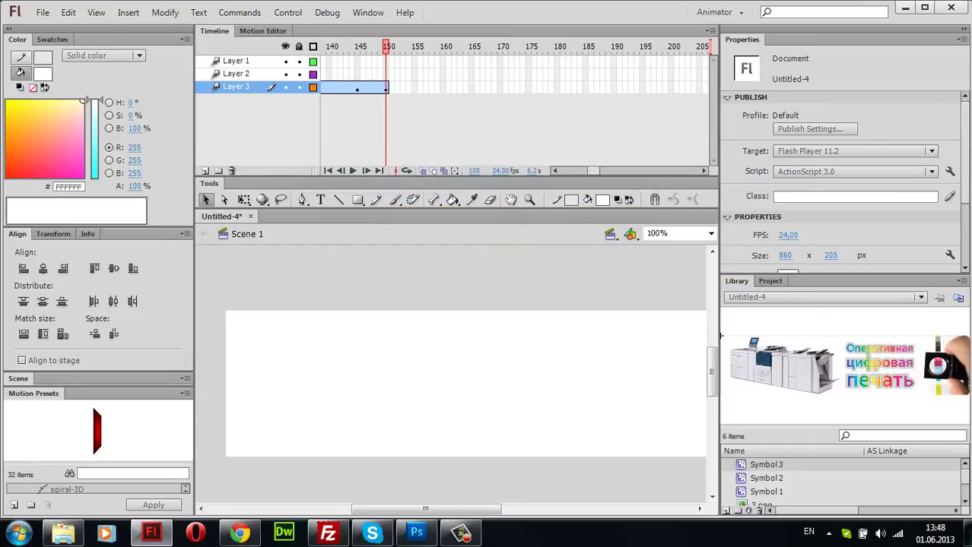
Step: Insert a keyframe in Layer 1's tween at frame 4
left_click_drag(593, 171, 555, 170)
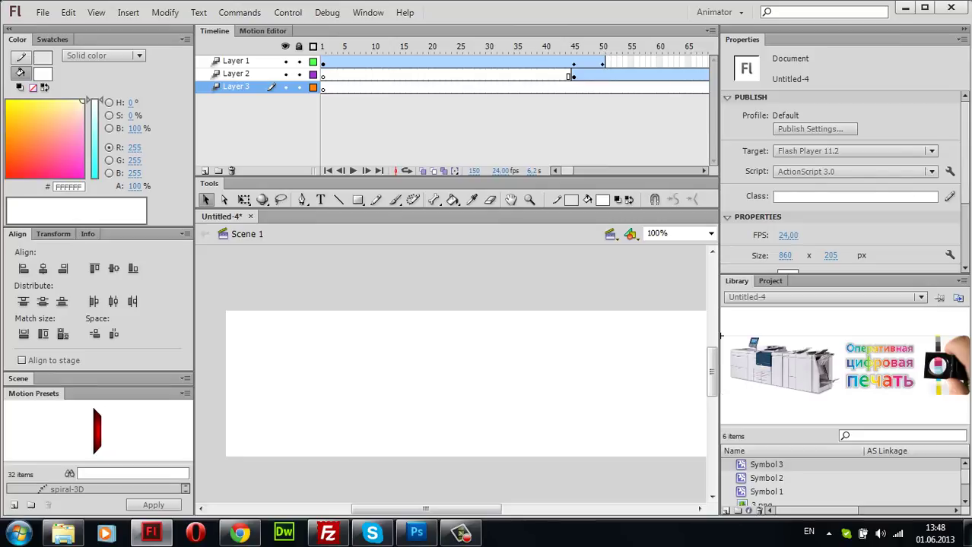
left_click_drag(568, 170, 589, 170)
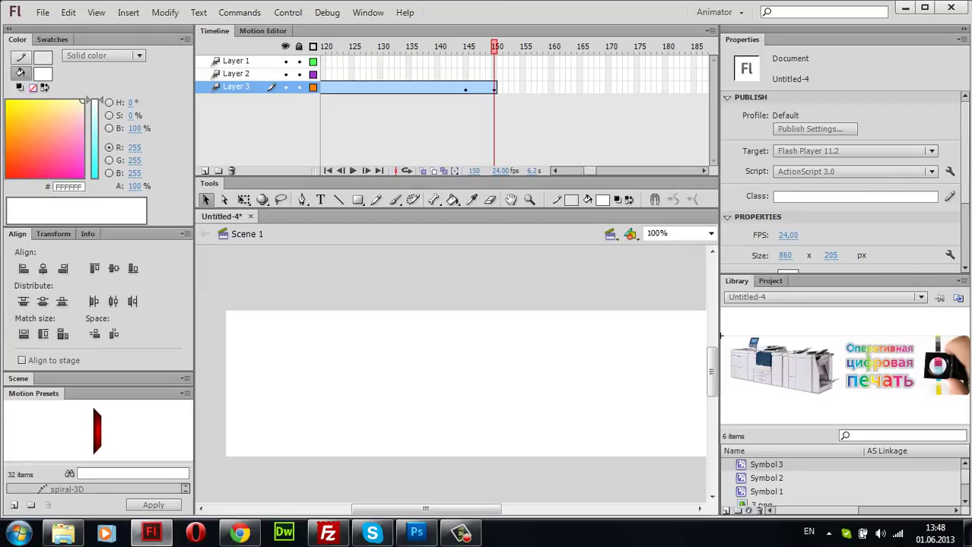
left_click_drag(589, 170, 567, 170)
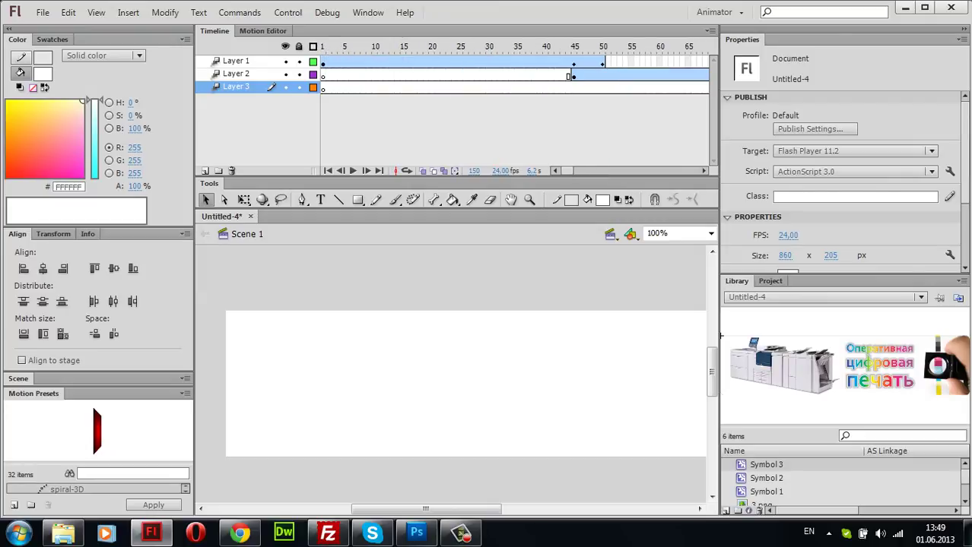
left_click(340, 62)
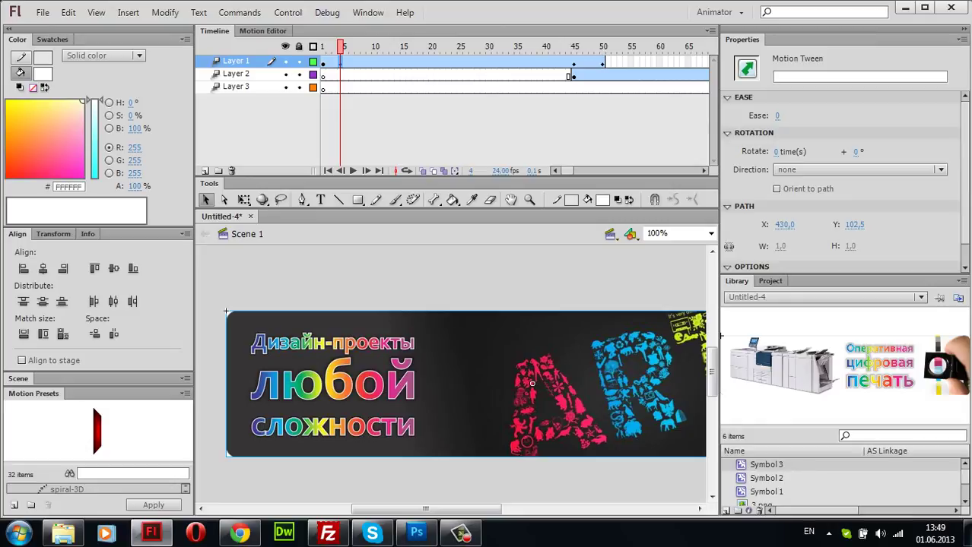
Step: Set the Alpha amount of Layer 1's tween to 0% at frame 1 and check the image at frame 4
left_click(323, 61)
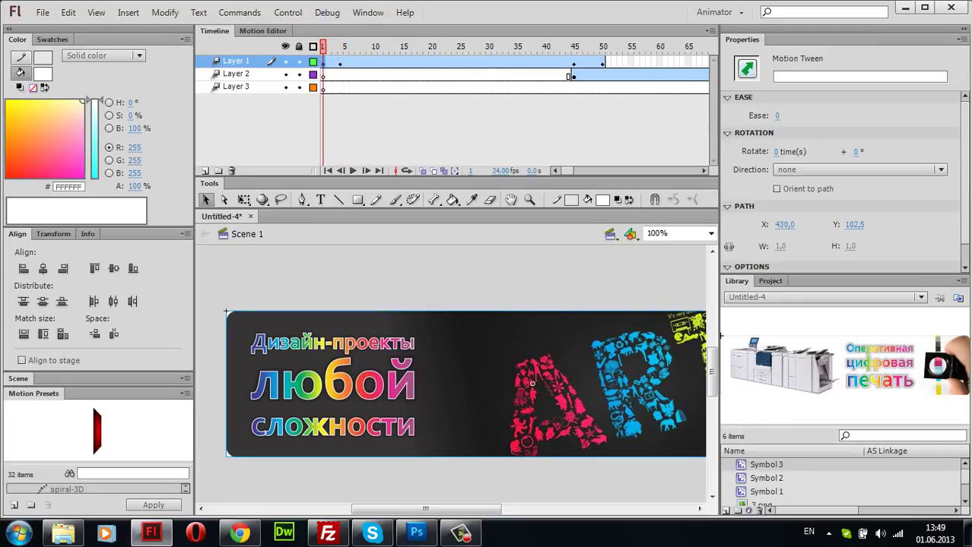
left_click(262, 30)
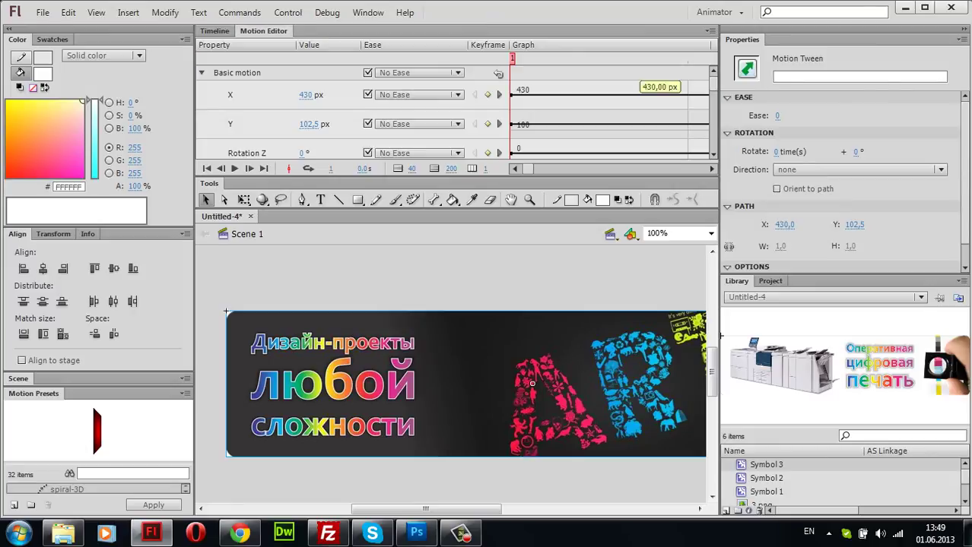
scroll(456, 114, "down", 10)
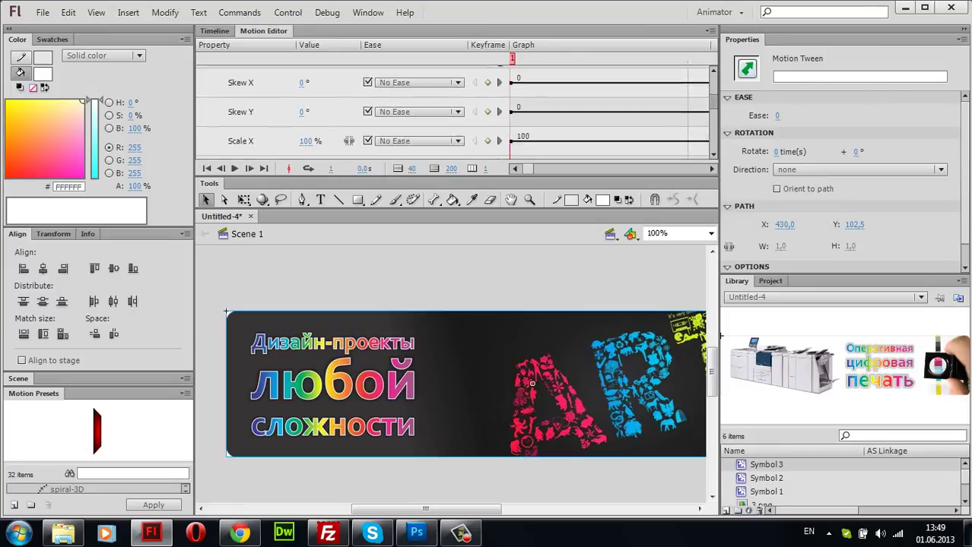
left_click(306, 116)
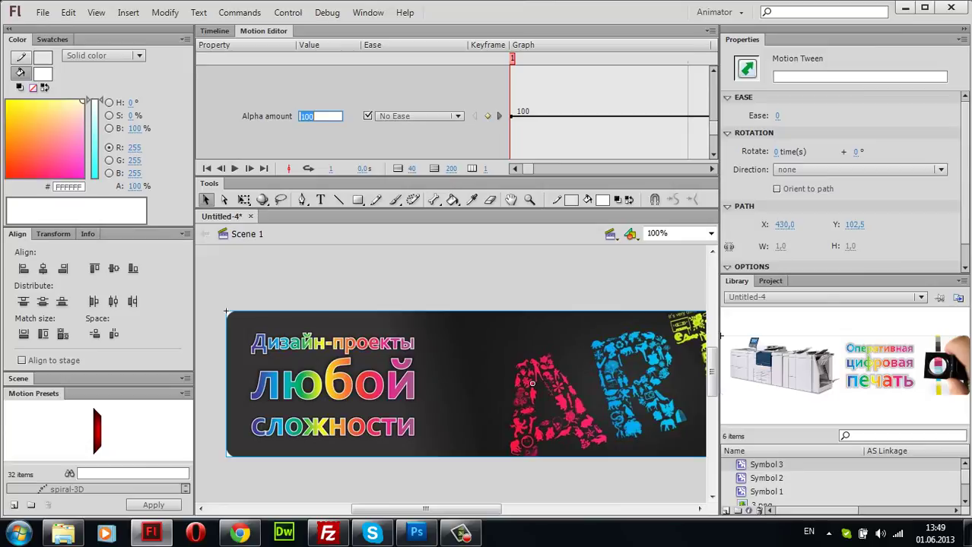
type("0")
key("Return")
left_click(214, 30)
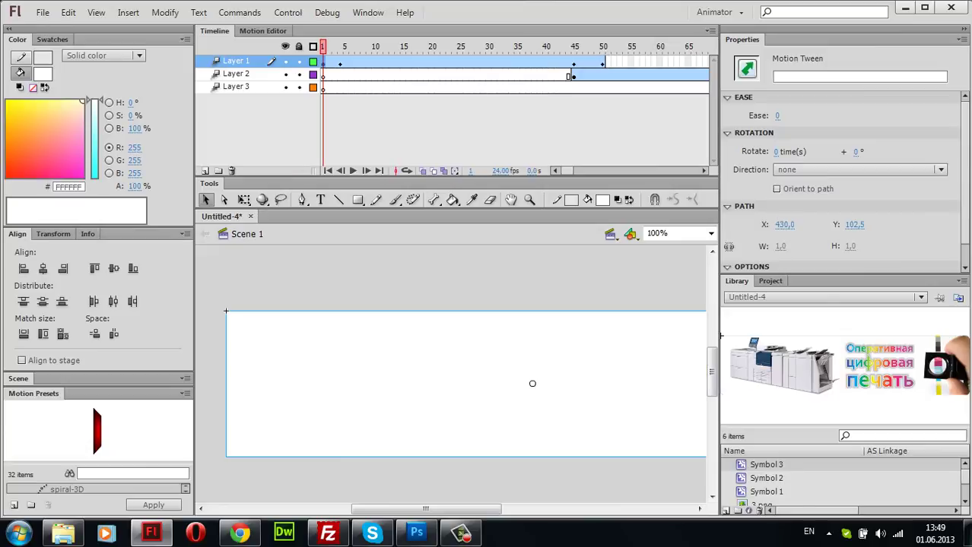
left_click(337, 46)
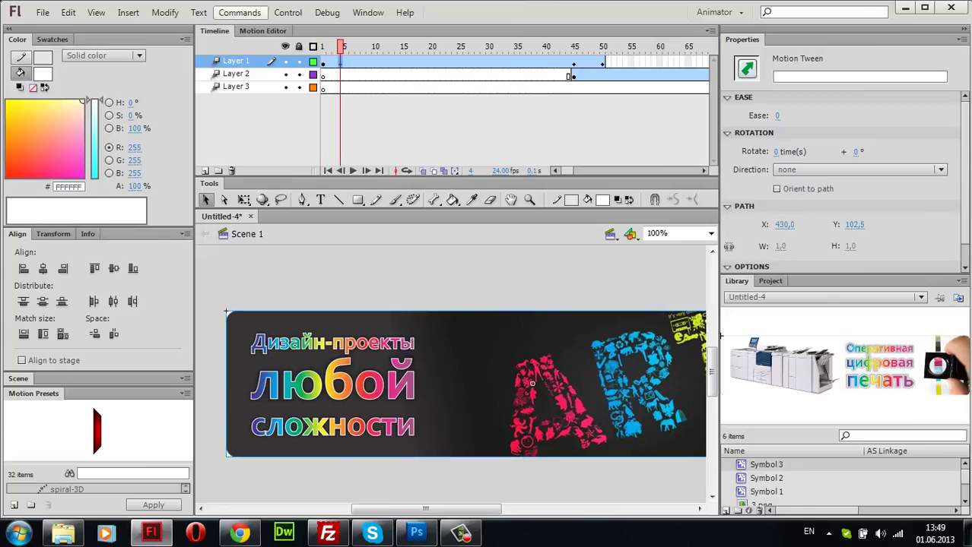
Step: Test the movie in Flash Professional to review the new fade-in, and close the test window
left_click(287, 12)
mouse_move(342, 118)
left_click(566, 119)
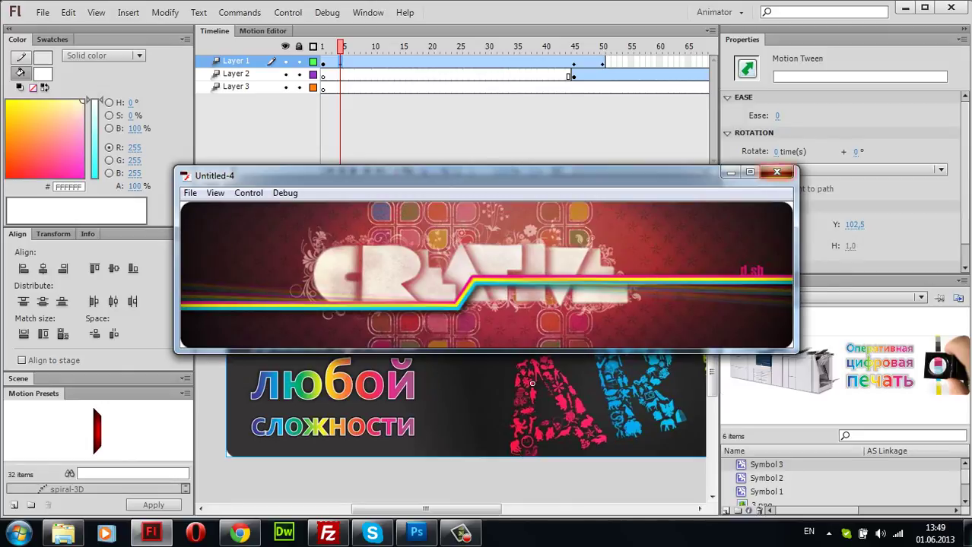
left_click(776, 171)
Step: Export the movie to the Desktop as an SWF file named anim1
left_click(42, 12)
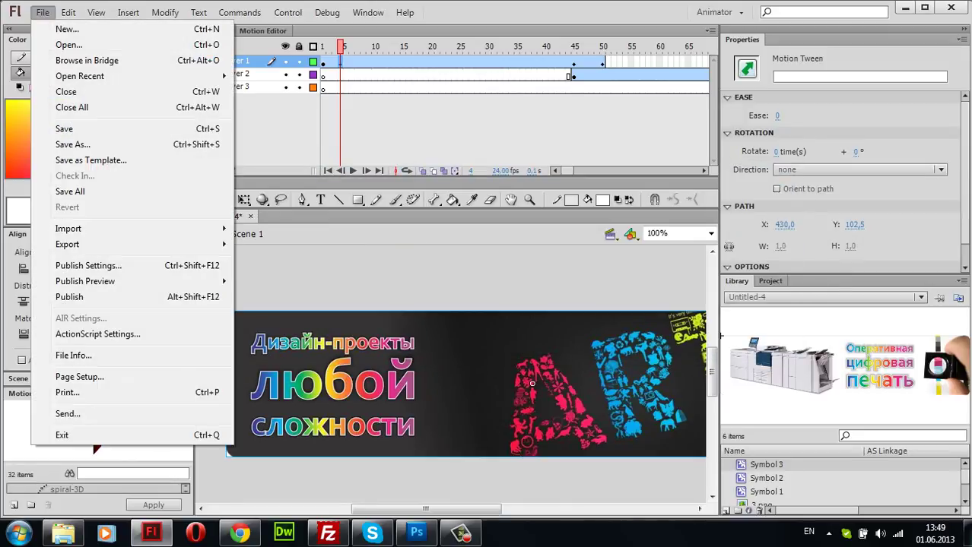
key("Escape")
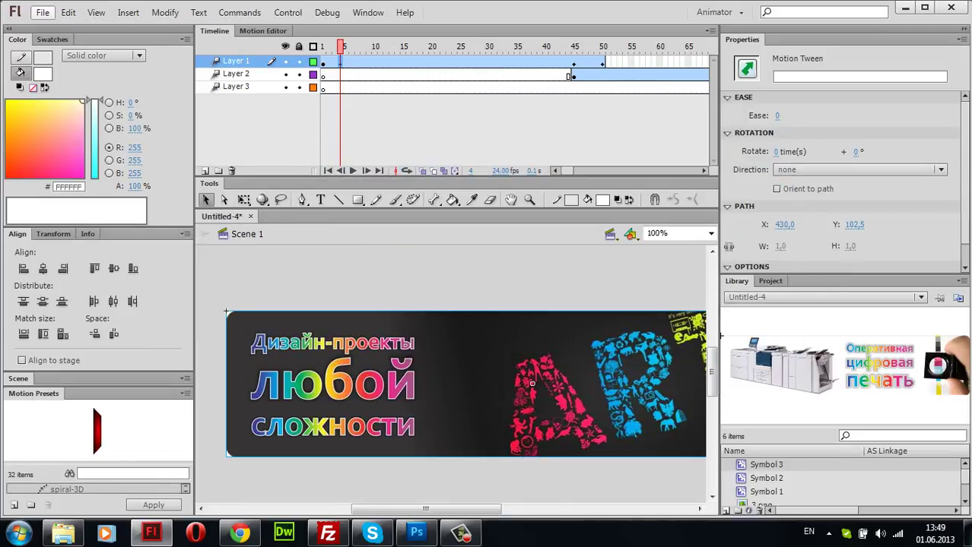
left_click(43, 12)
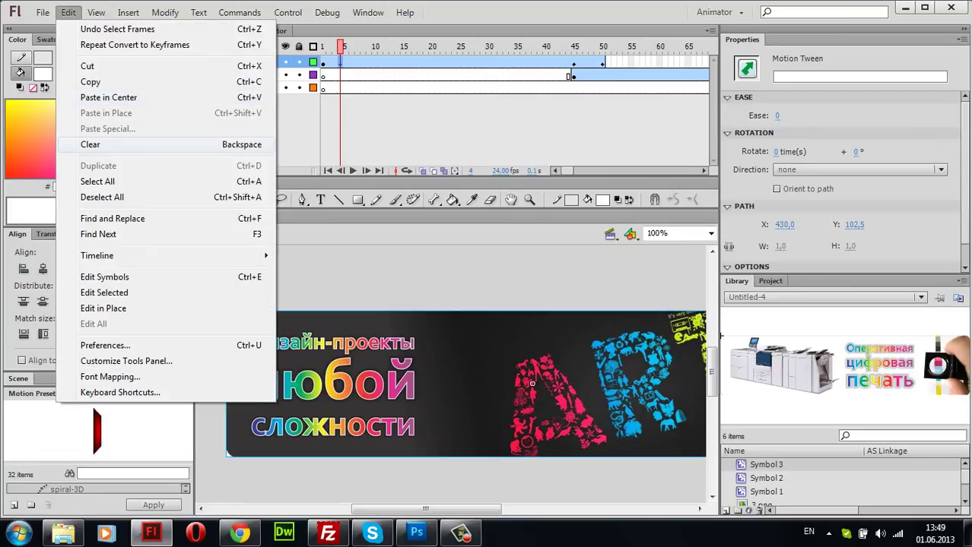
mouse_move(67, 244)
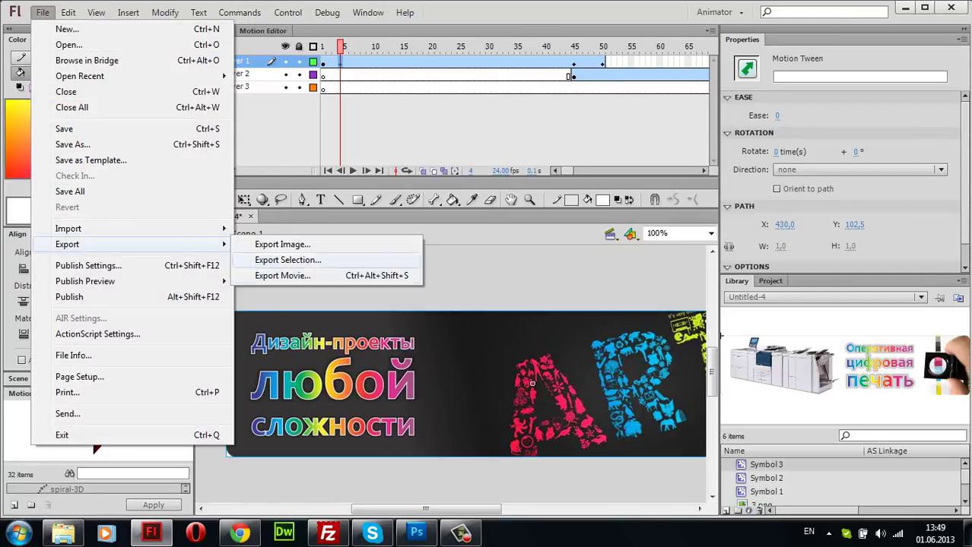
left_click(282, 276)
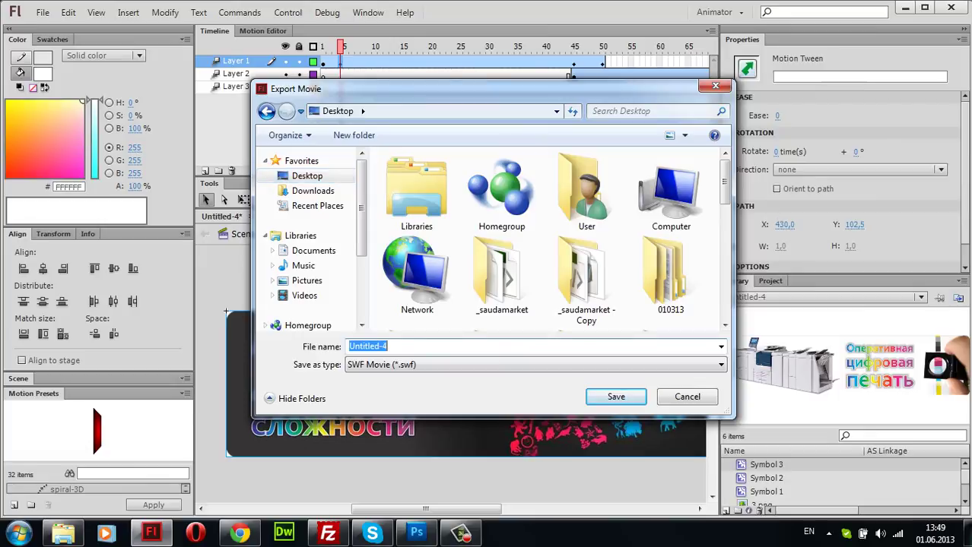
type("anim1")
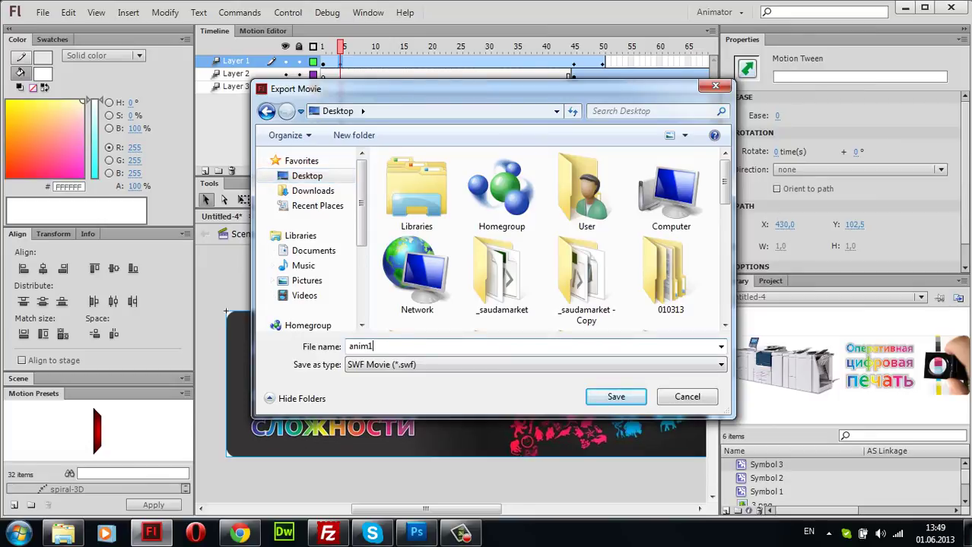
key("Return")
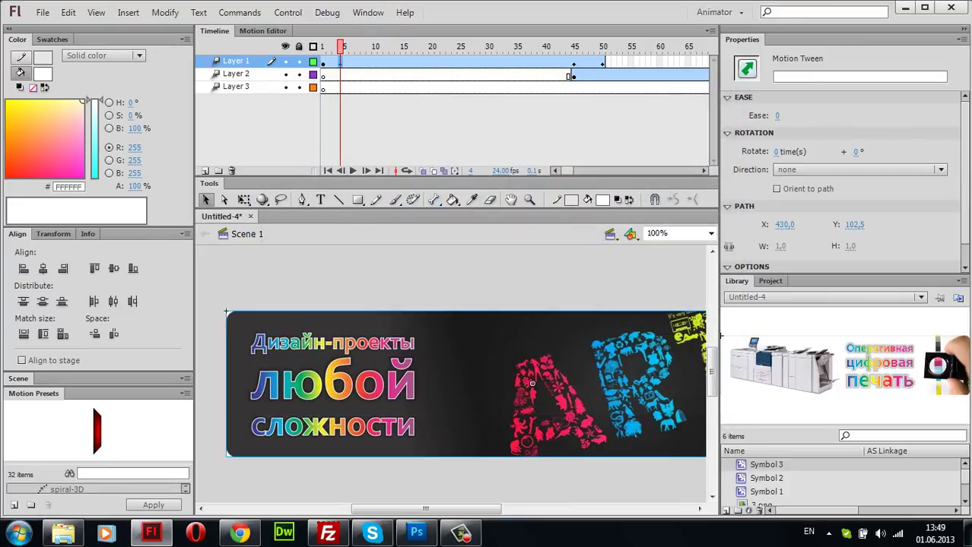
Step: Minimize Flash Professional and play the exported anim1 file from the desktop in Adobe Flash Player
left_click(904, 8)
left_click(903, 7)
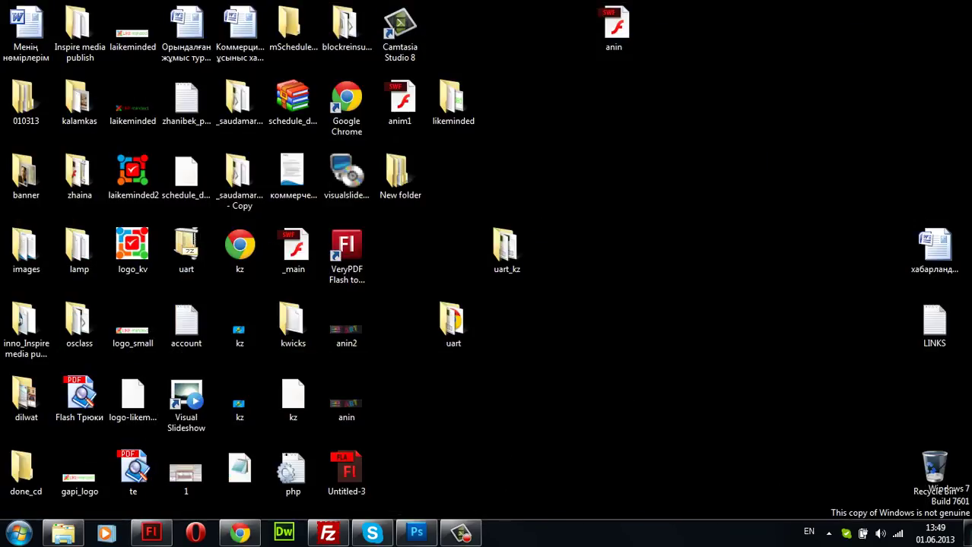
left_click(400, 102)
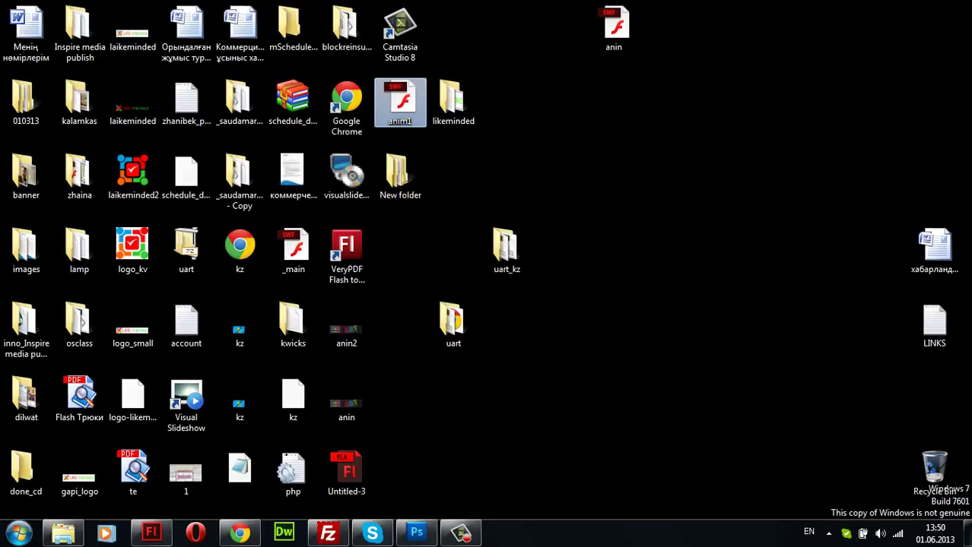
key("Return")
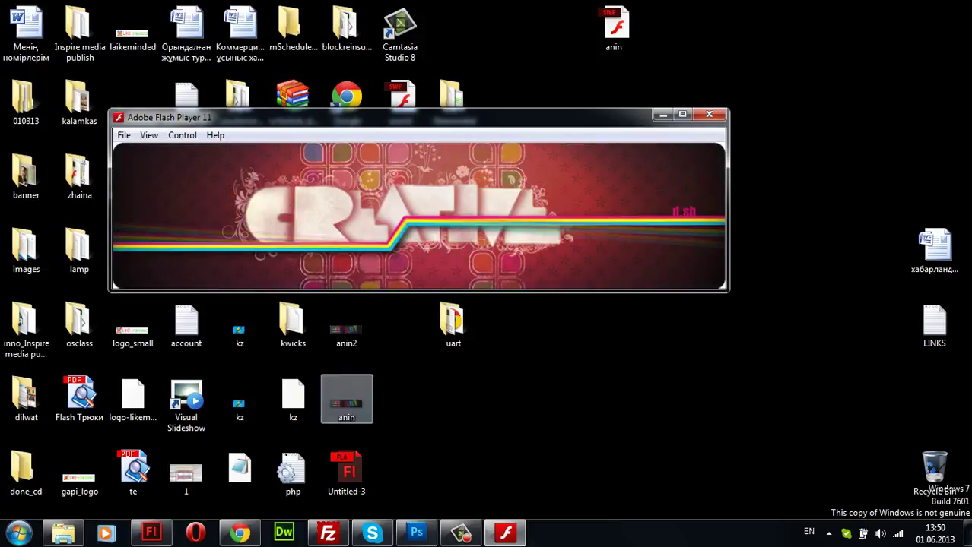
Step: Switch to Chrome, close the developer tools on the uart.kz page, and search its page source for ".swf"
left_click(240, 532)
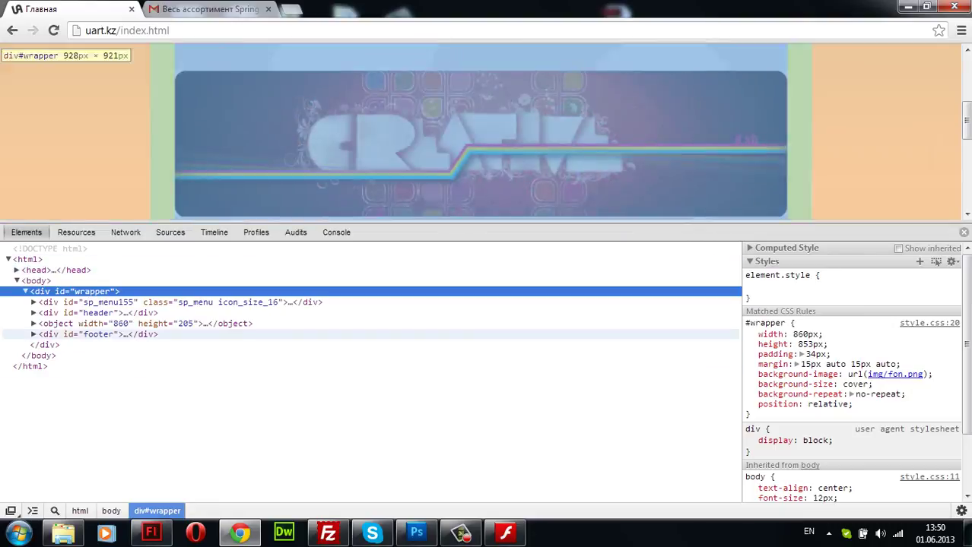
key("F12")
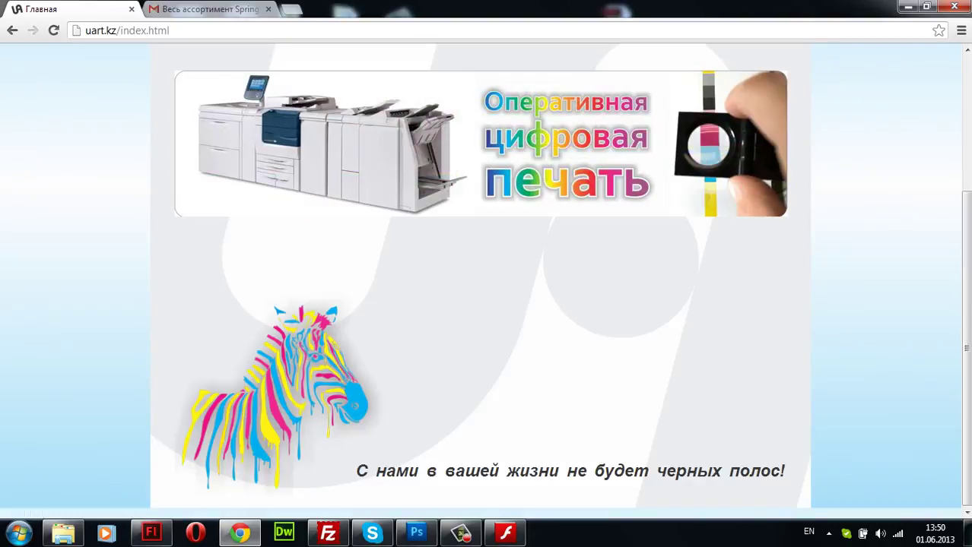
key("ctrl+u")
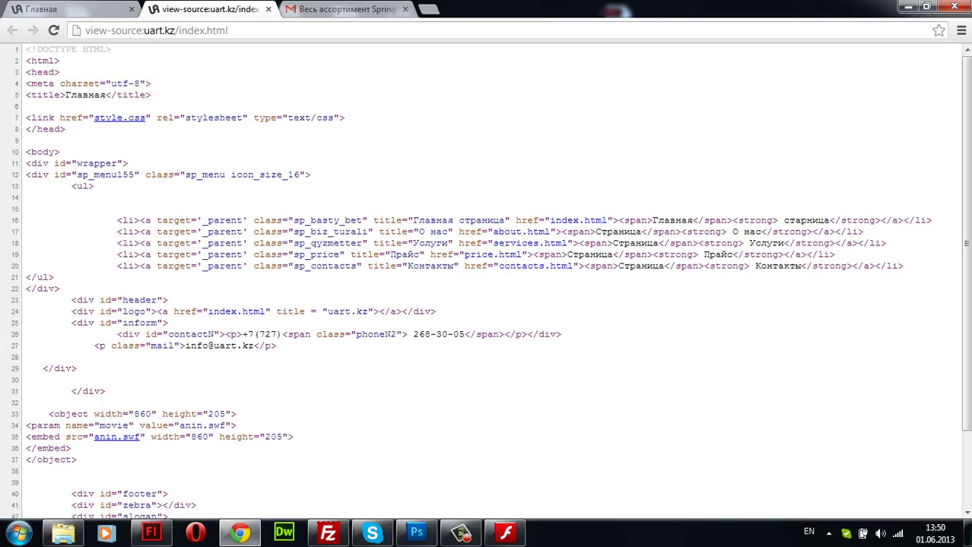
key("ctrl+f")
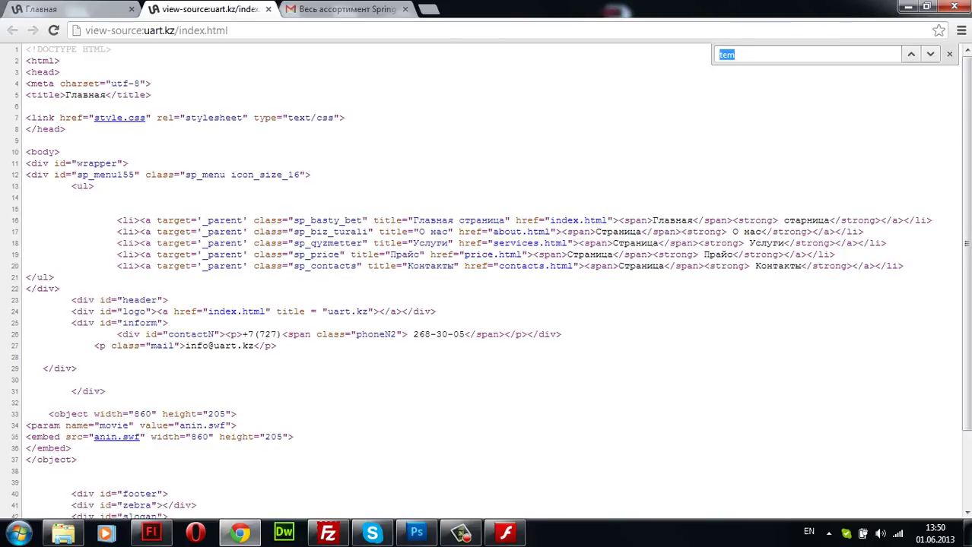
type(".swf")
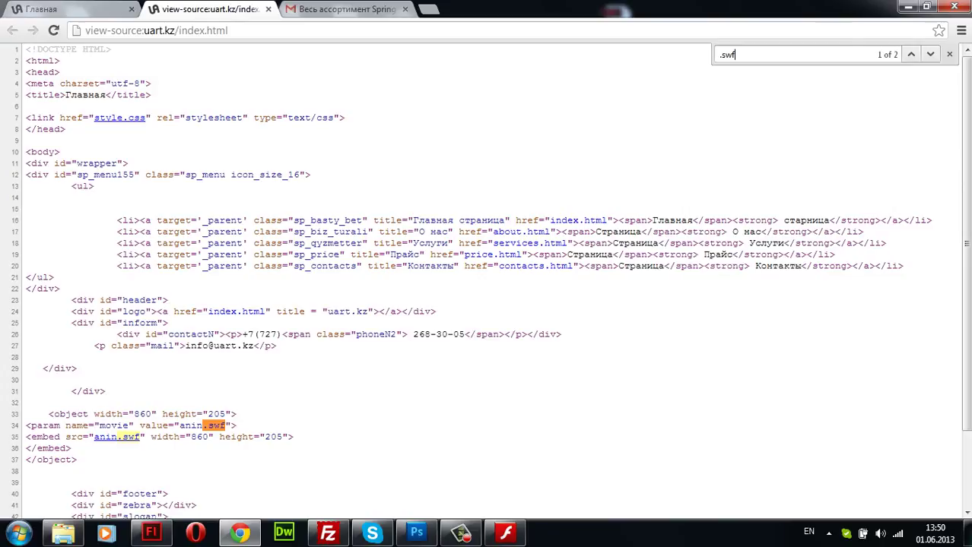
Step: Examine the banner's object block in the source, highlighting its movie file name, width and height, and return to the uart.kz home page
left_click_drag(179, 426, 226, 426)
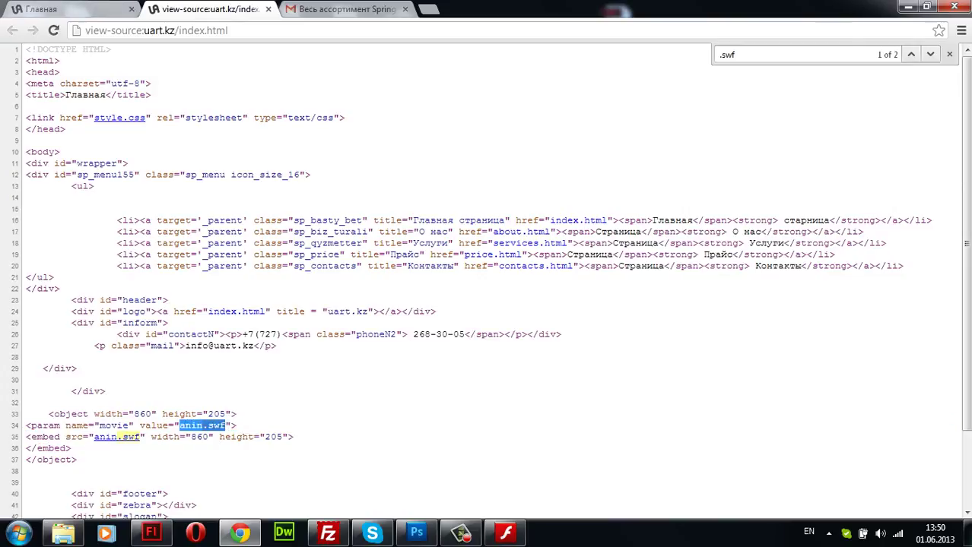
left_click_drag(152, 415, 134, 415)
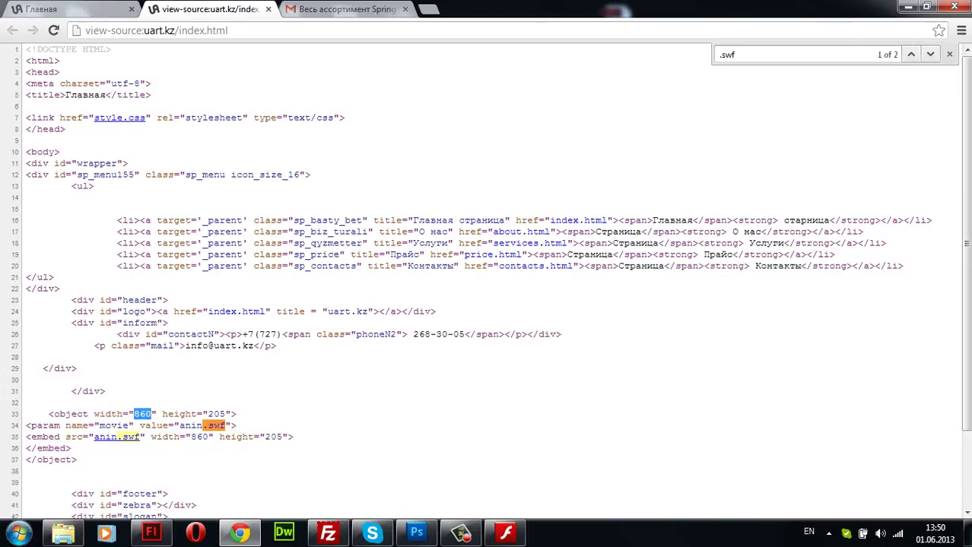
left_click_drag(226, 415, 208, 414)
left_click_drag(82, 460, 37, 403)
left_click(94, 9)
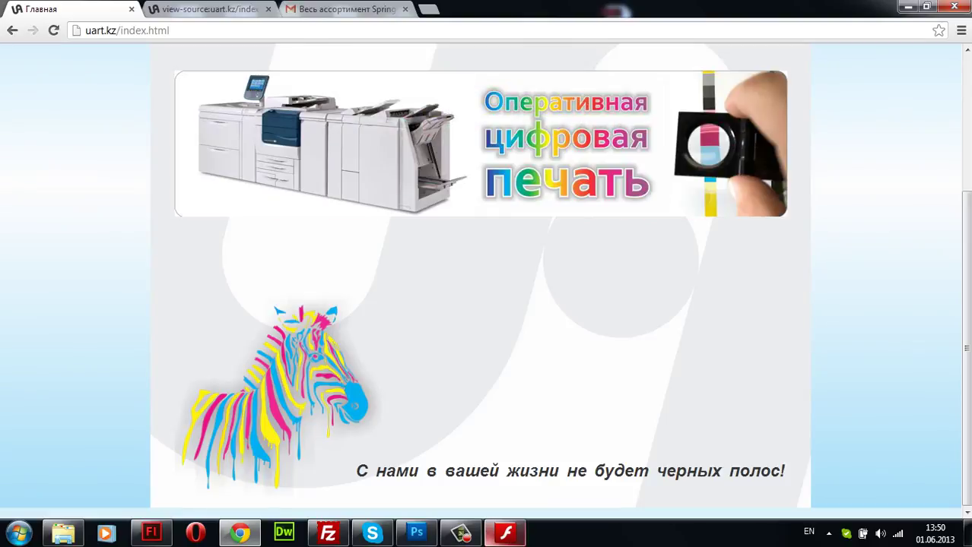
left_click(460, 534)
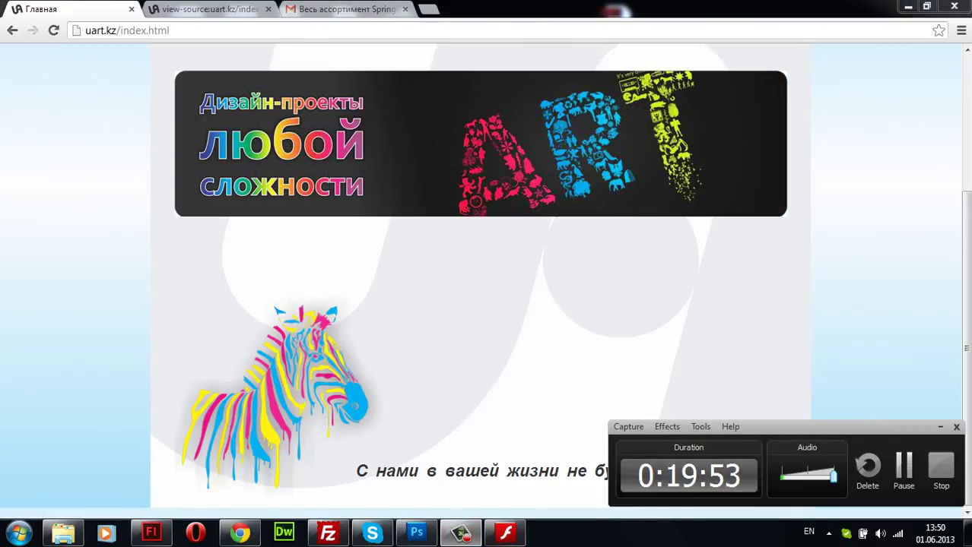